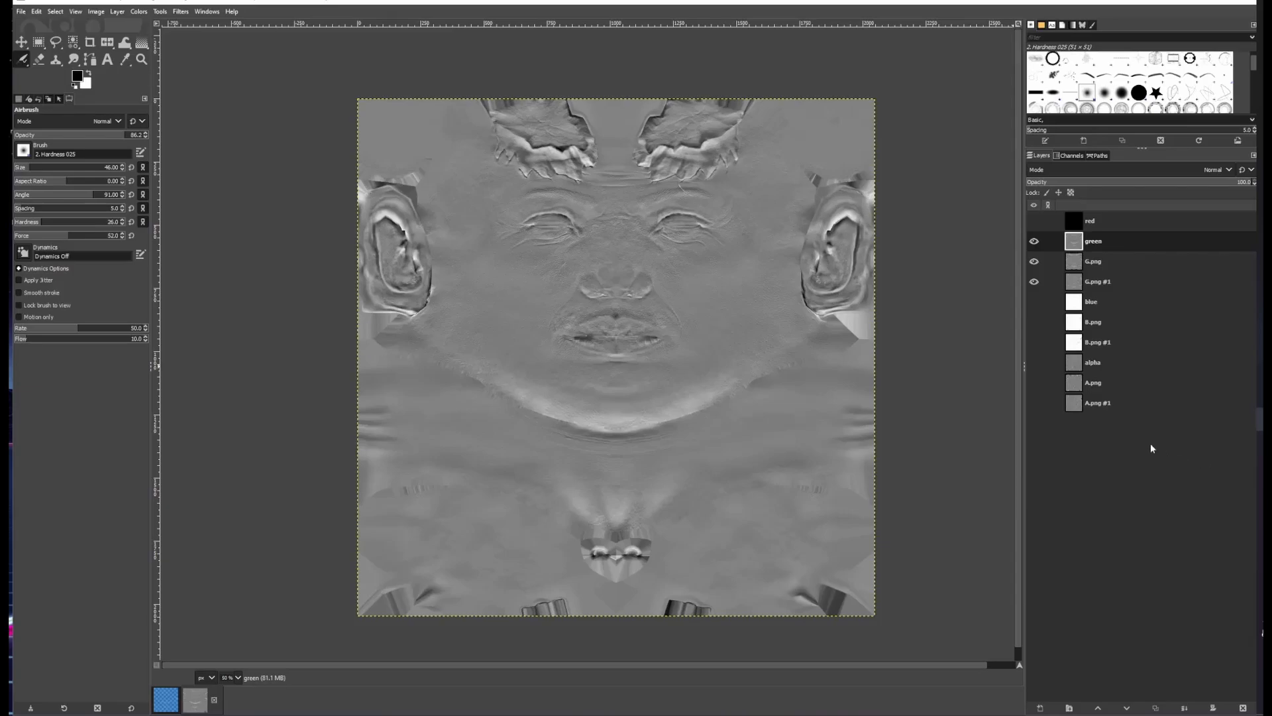
Add a white (full opacity) layer mask to the green layer
right_click(1124, 245)
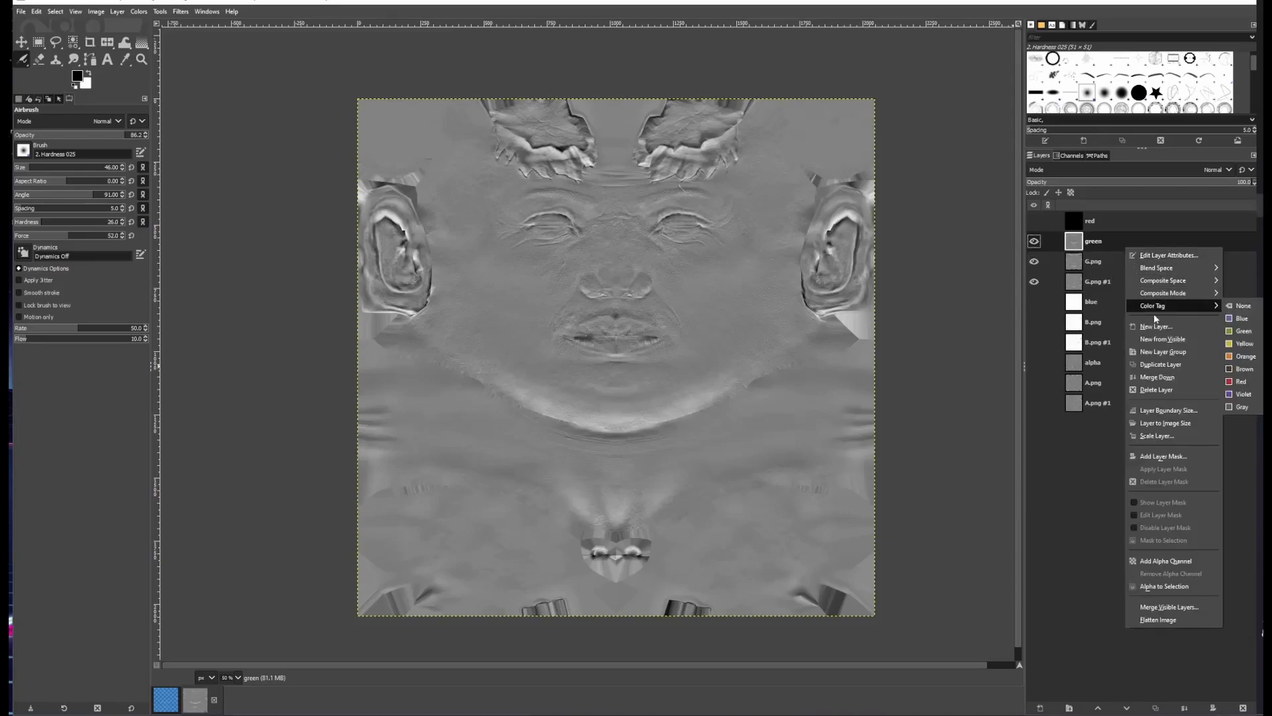
click(1171, 457)
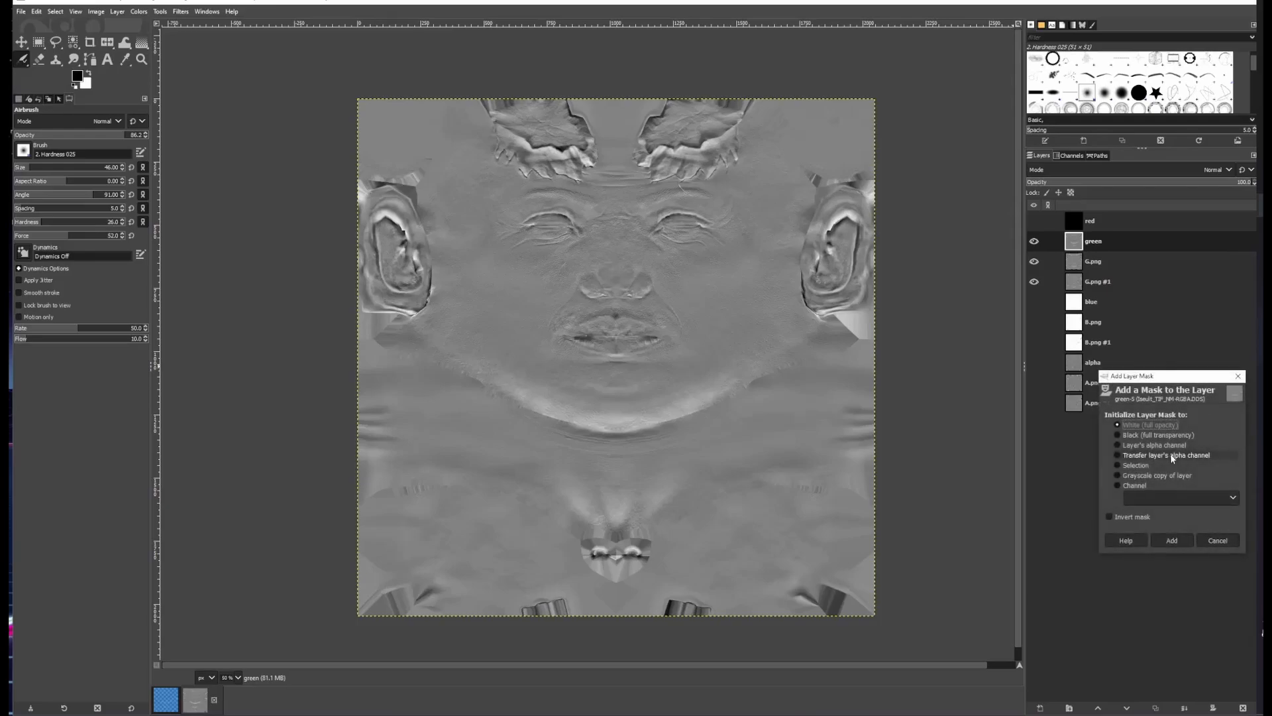
click(1172, 540)
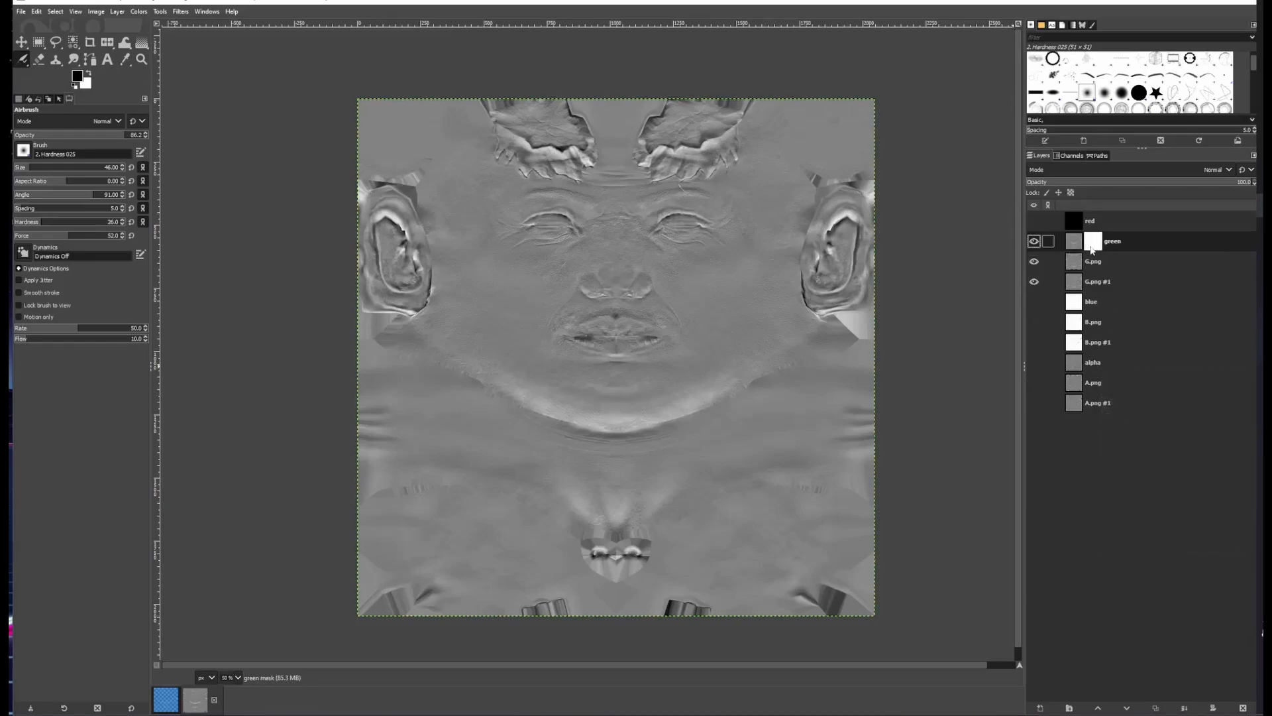
Toggle the visibility of the green and G.png layers to compare their wrinkle detail
click(1033, 242)
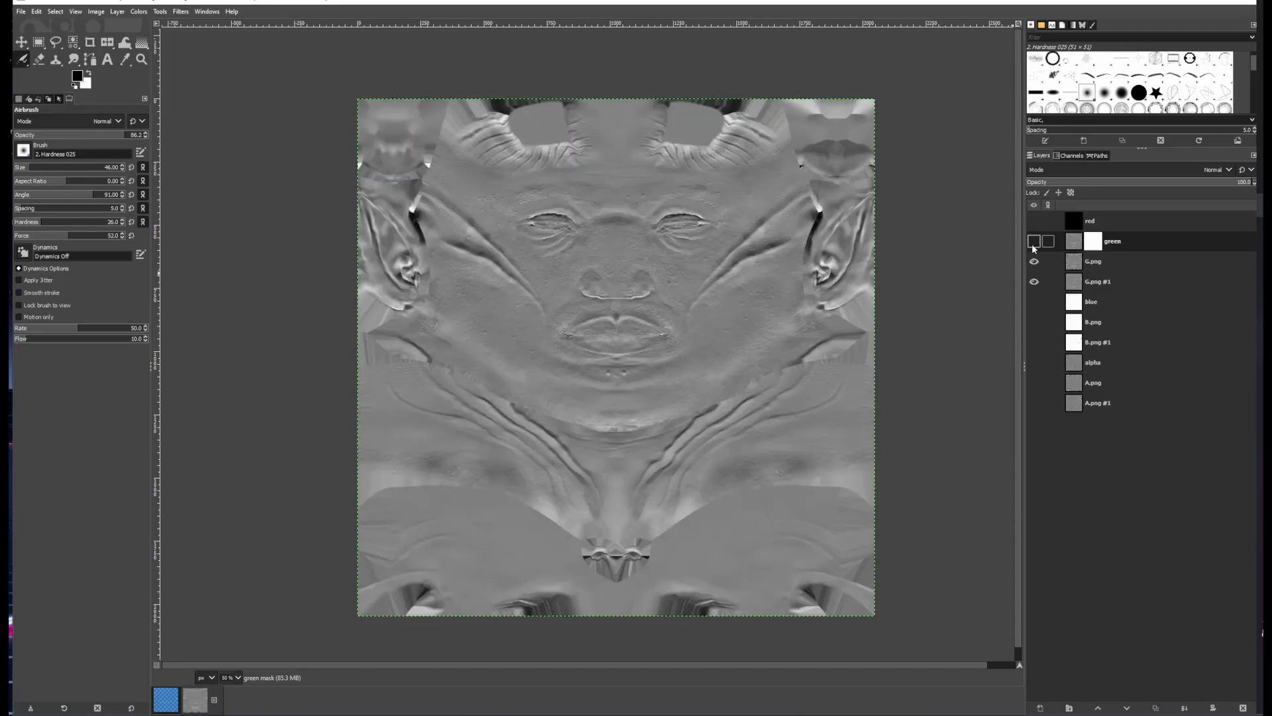
click(1034, 262)
click(1034, 262)
click(1034, 241)
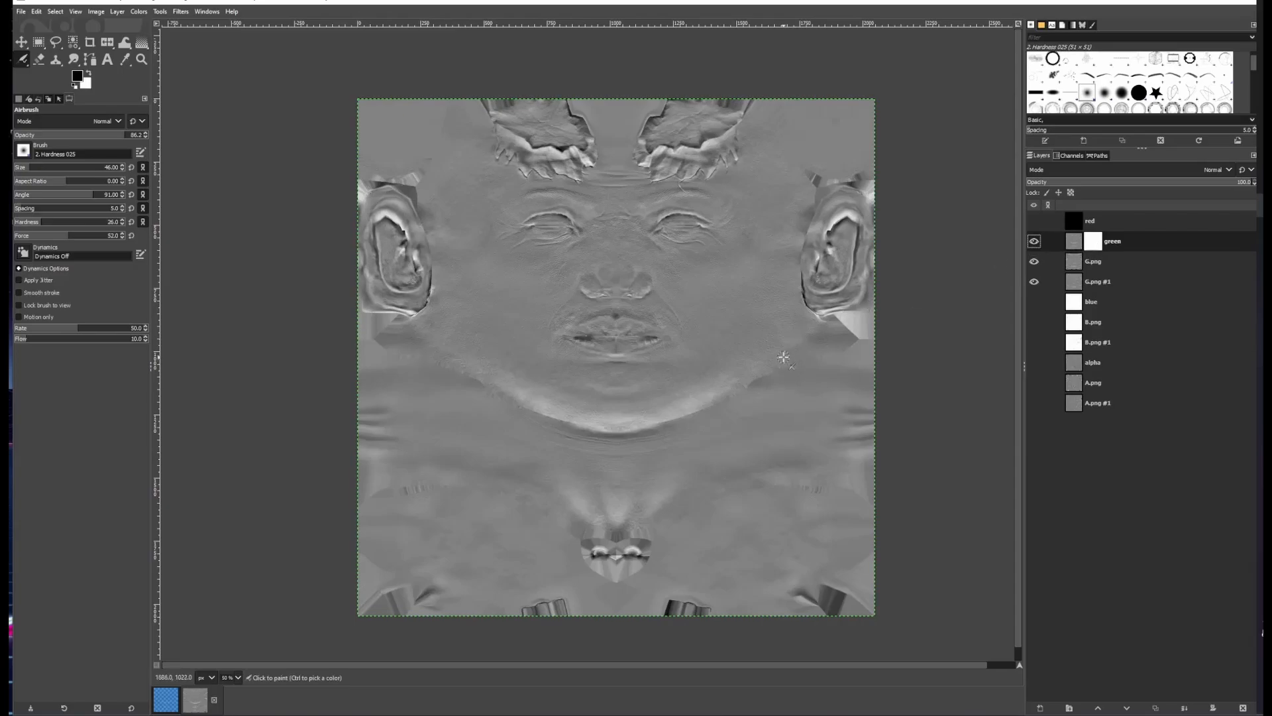
scroll(750, 336, up, 1)
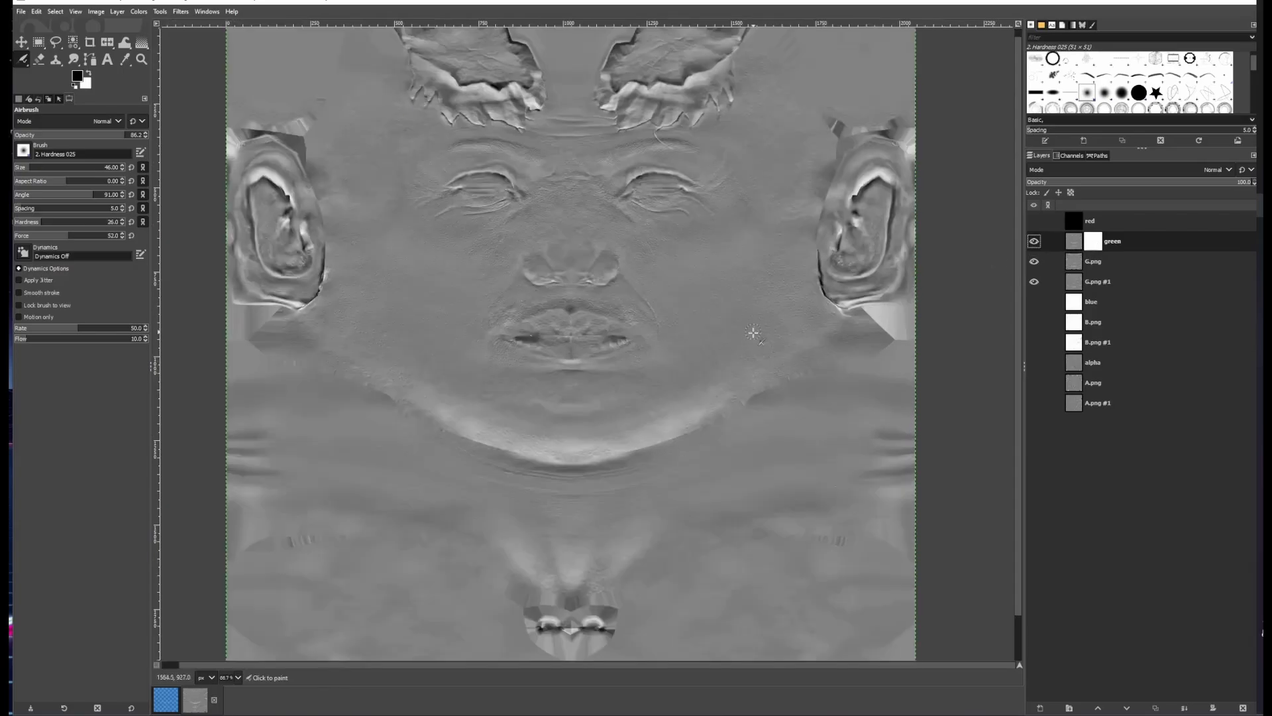
click(1033, 241)
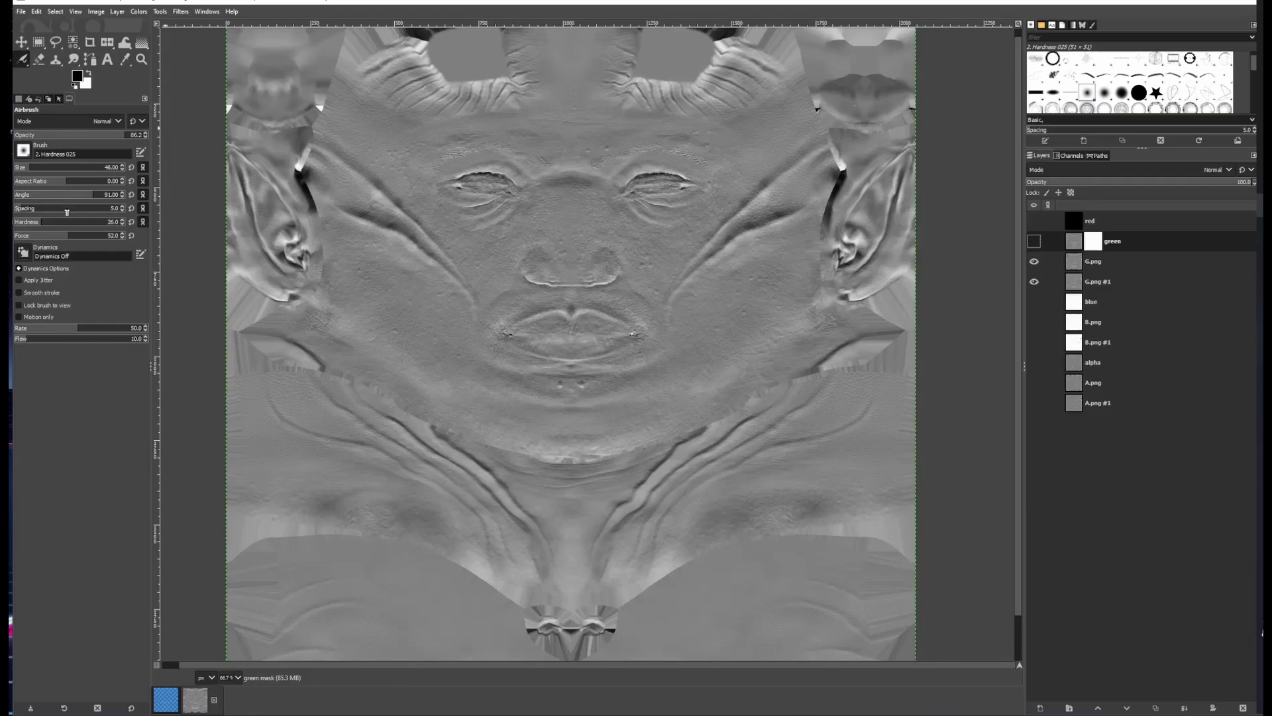
Set the airbrush force to about 48 and paint the green layer's mask along the diagonal cheek crease
click(65, 236)
ctrl+scroll(761, 265, up, 1)
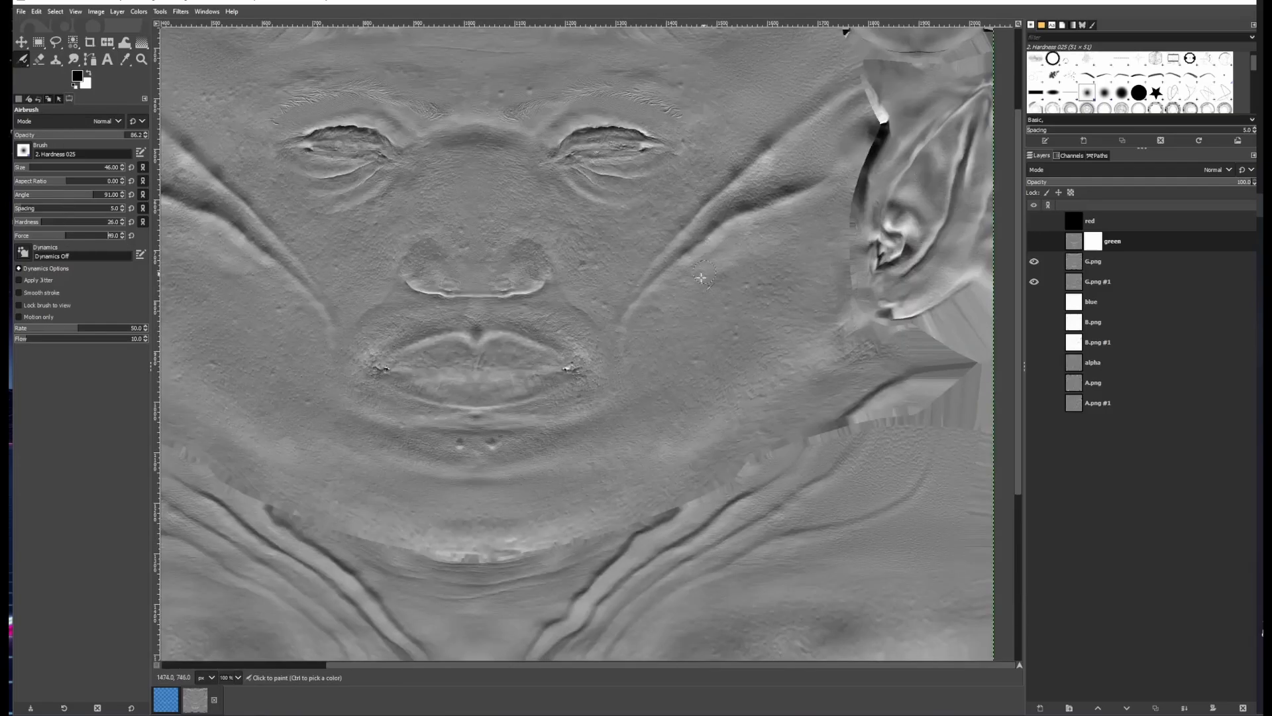
drag(697, 285, 620, 422)
ctrl+scroll(656, 376, up, 1)
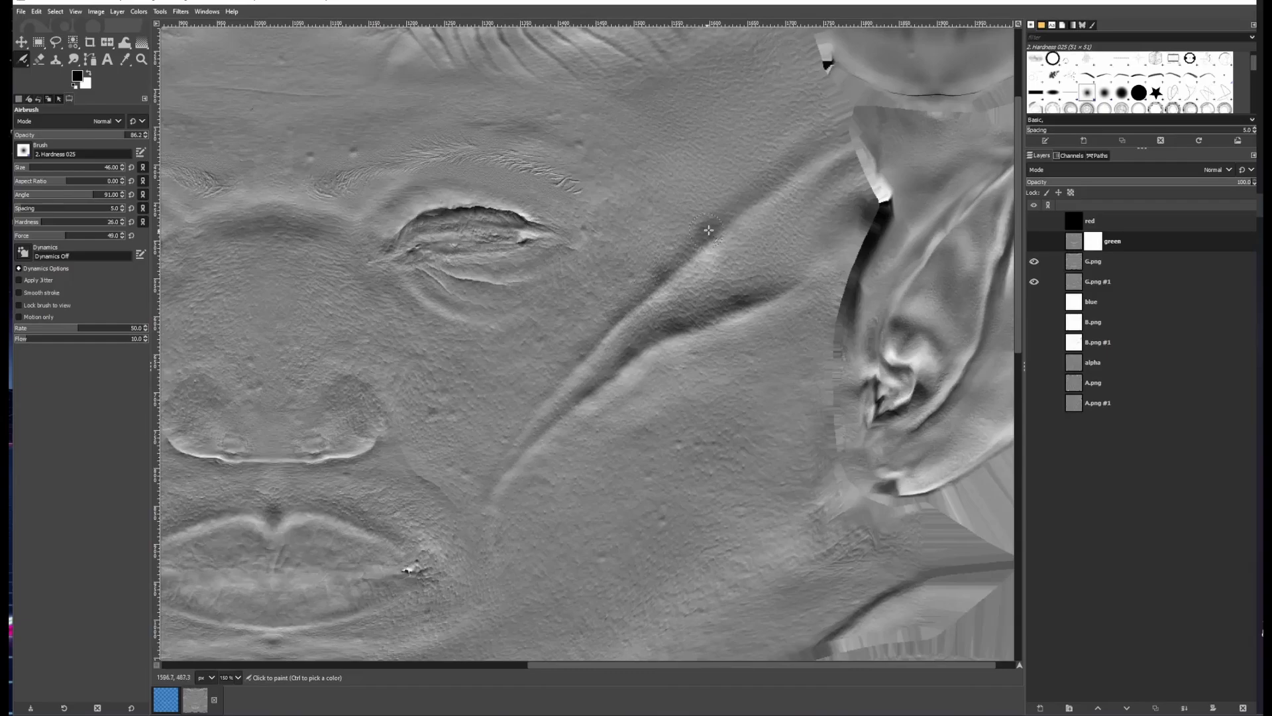
drag(709, 230, 828, 134)
click(1034, 241)
drag(487, 407, 841, 362)
drag(456, 349, 711, 372)
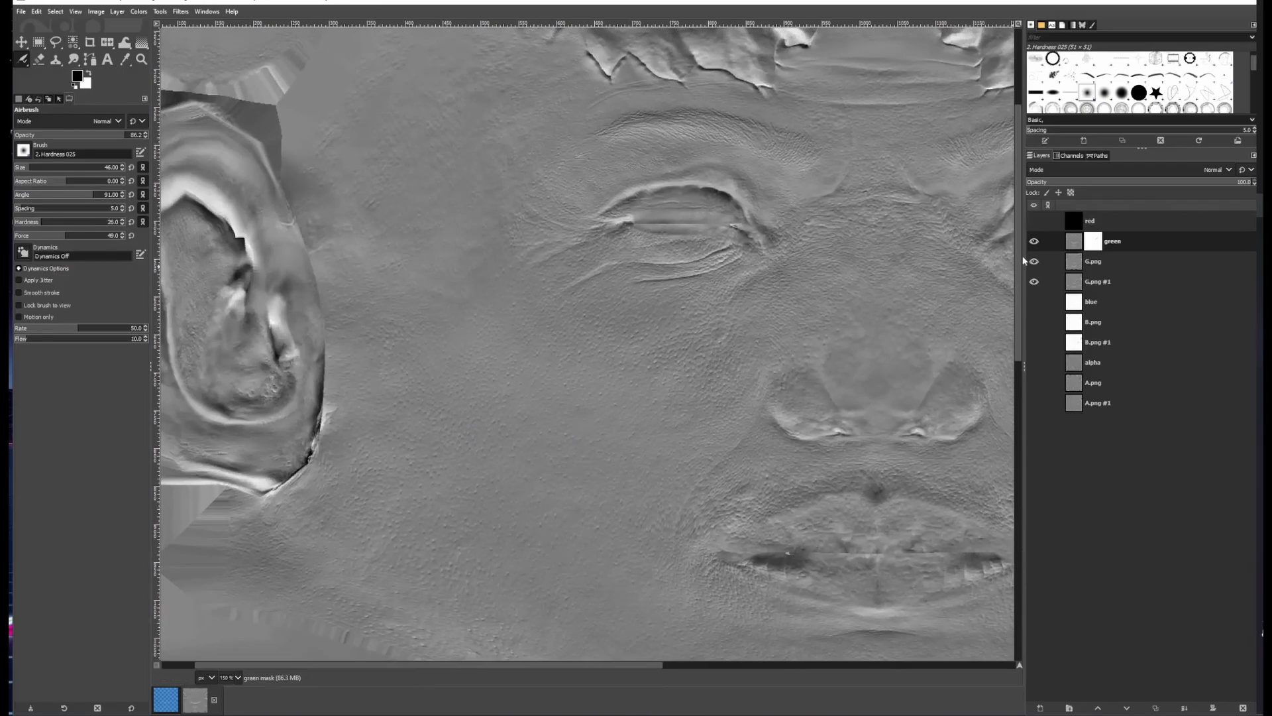
Compare the masked green layer with the layers below by toggling its visibility
click(1034, 241)
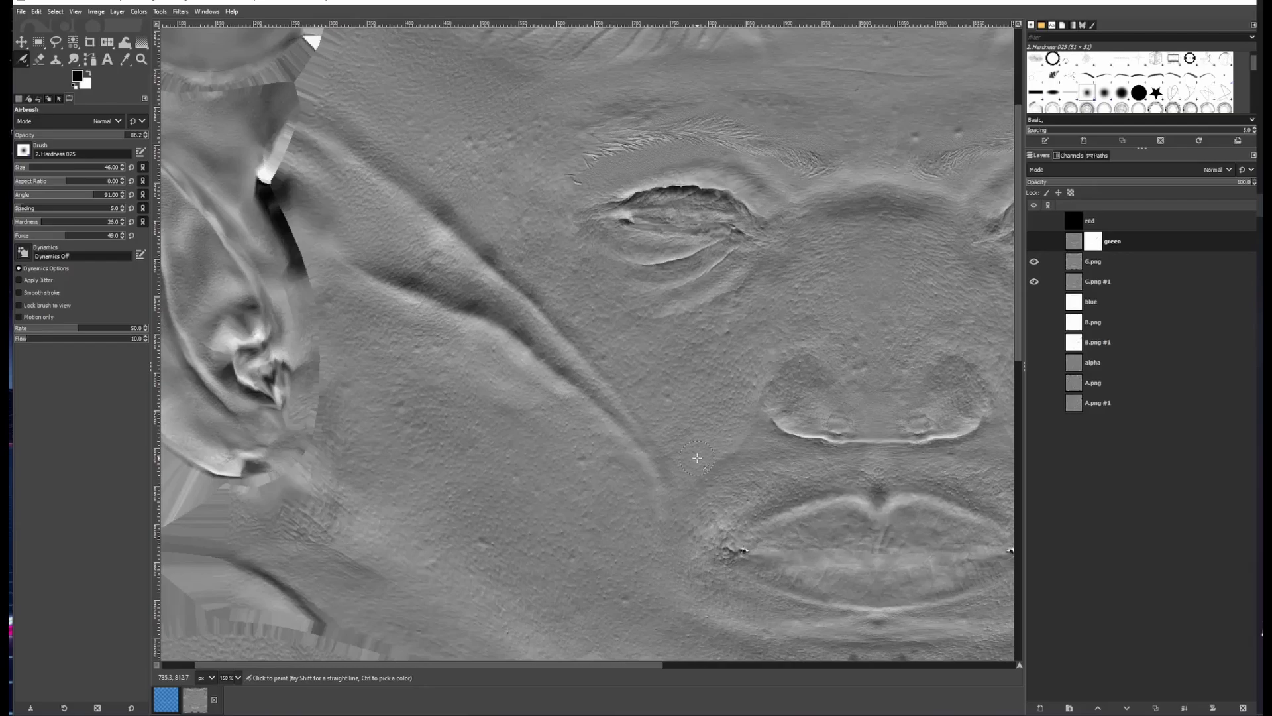
click(1034, 242)
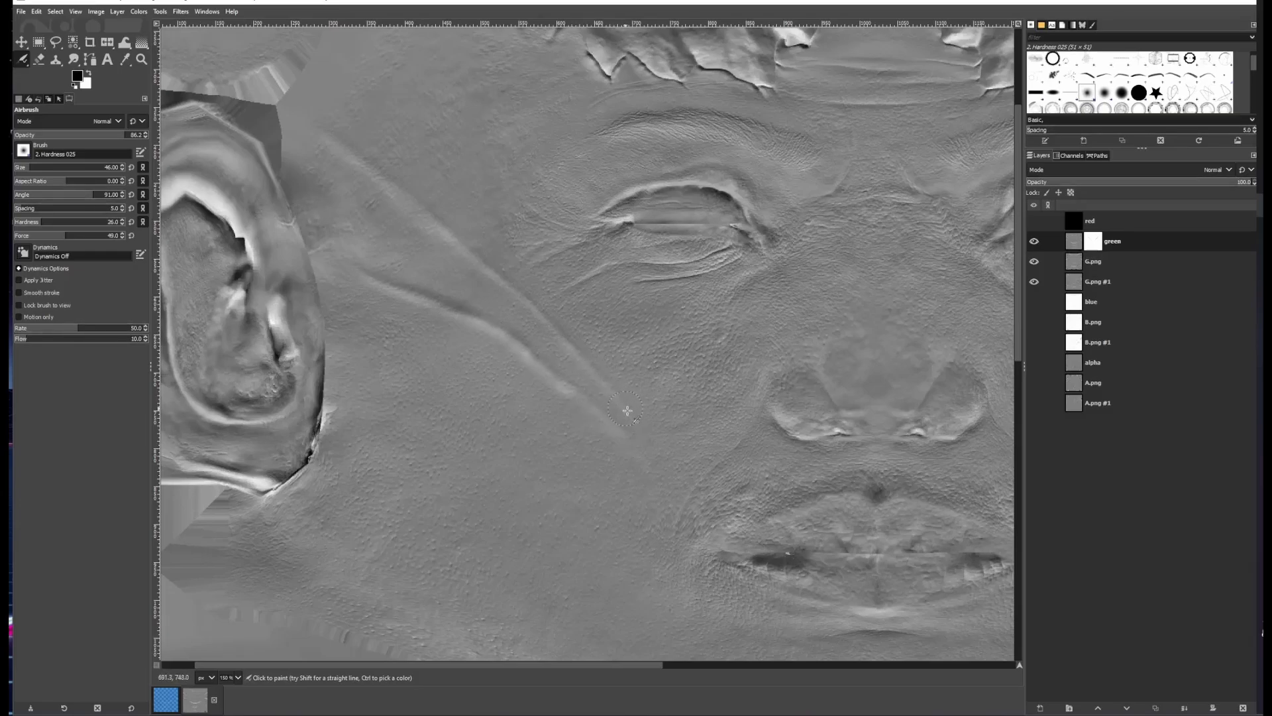
click(1034, 242)
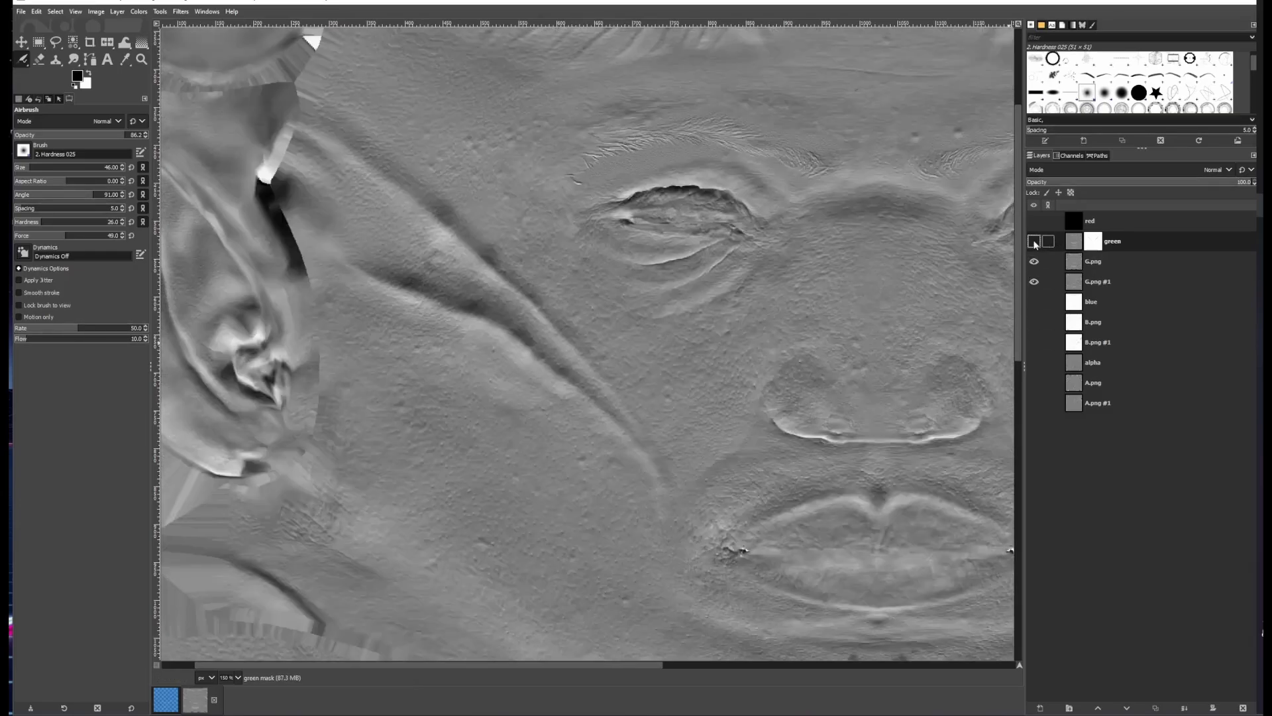
click(1034, 242)
scroll(797, 338, down, 2)
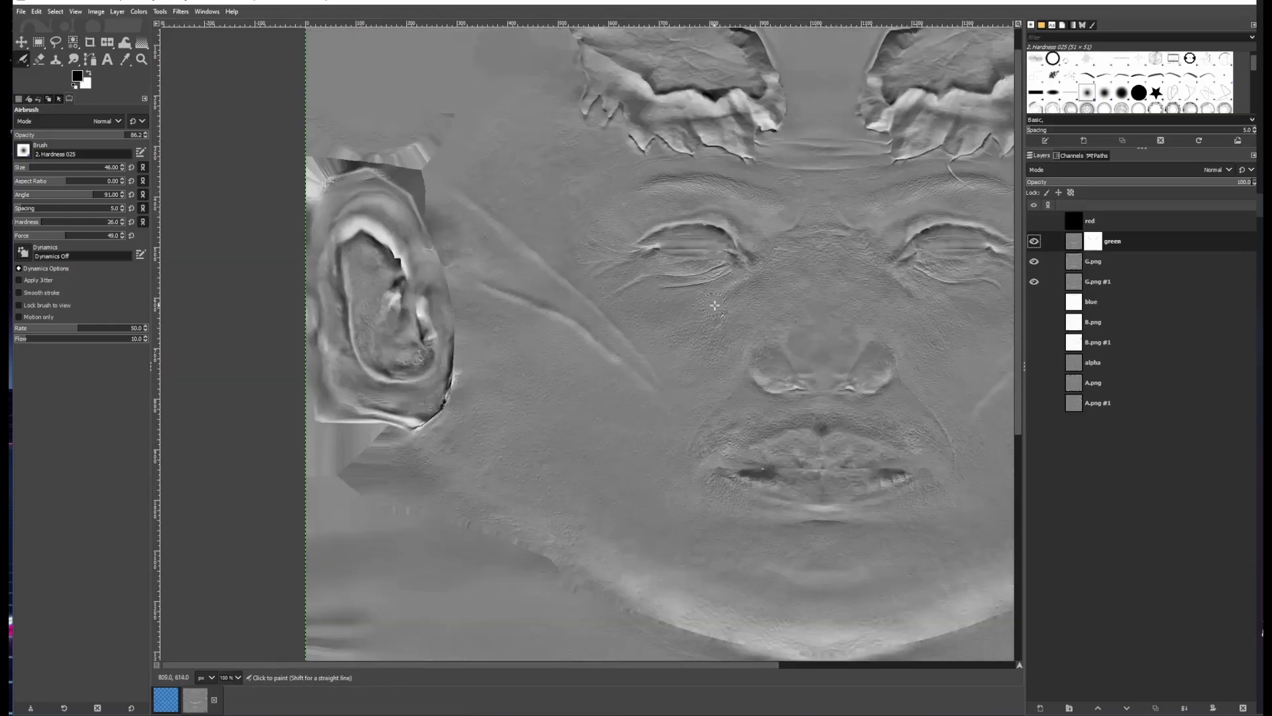
drag(797, 338, 703, 365)
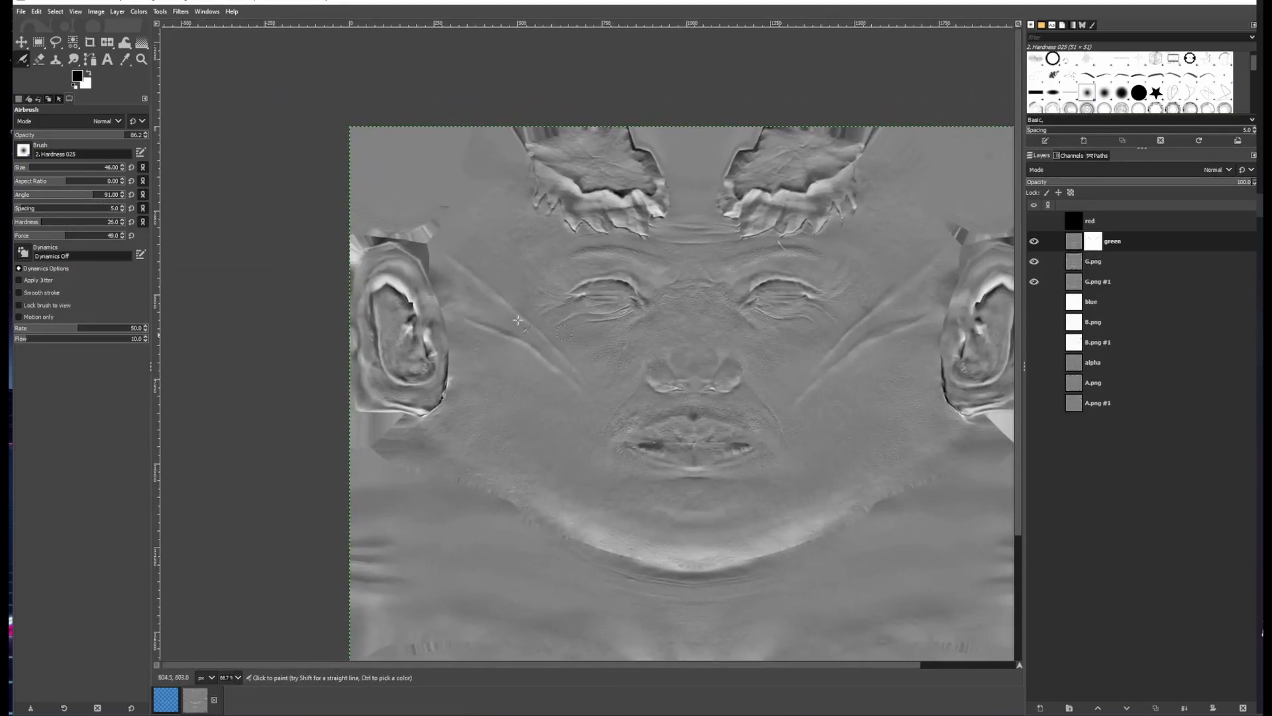
Switch to the Pencil tool at size 57, try strokes along the left cheek crease, and undo them
drag(23, 60, 48, 79)
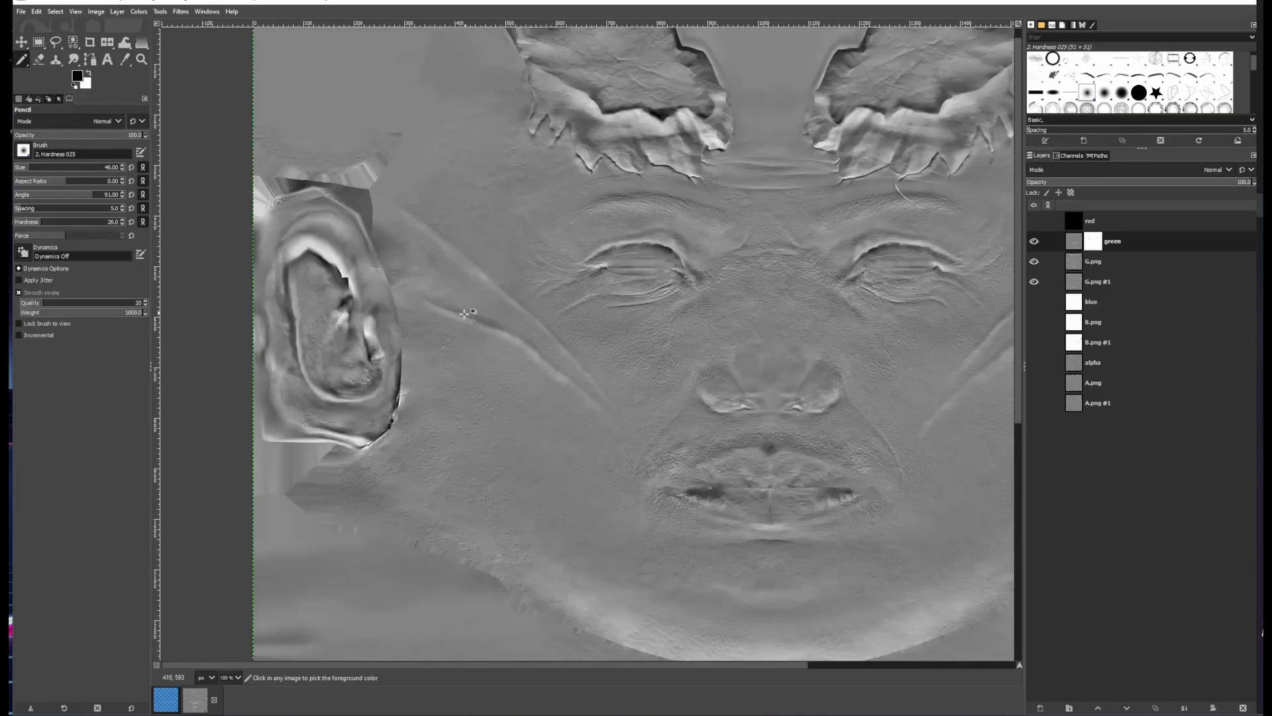
scroll(490, 315, up, 2)
scroll(513, 321, up, 3)
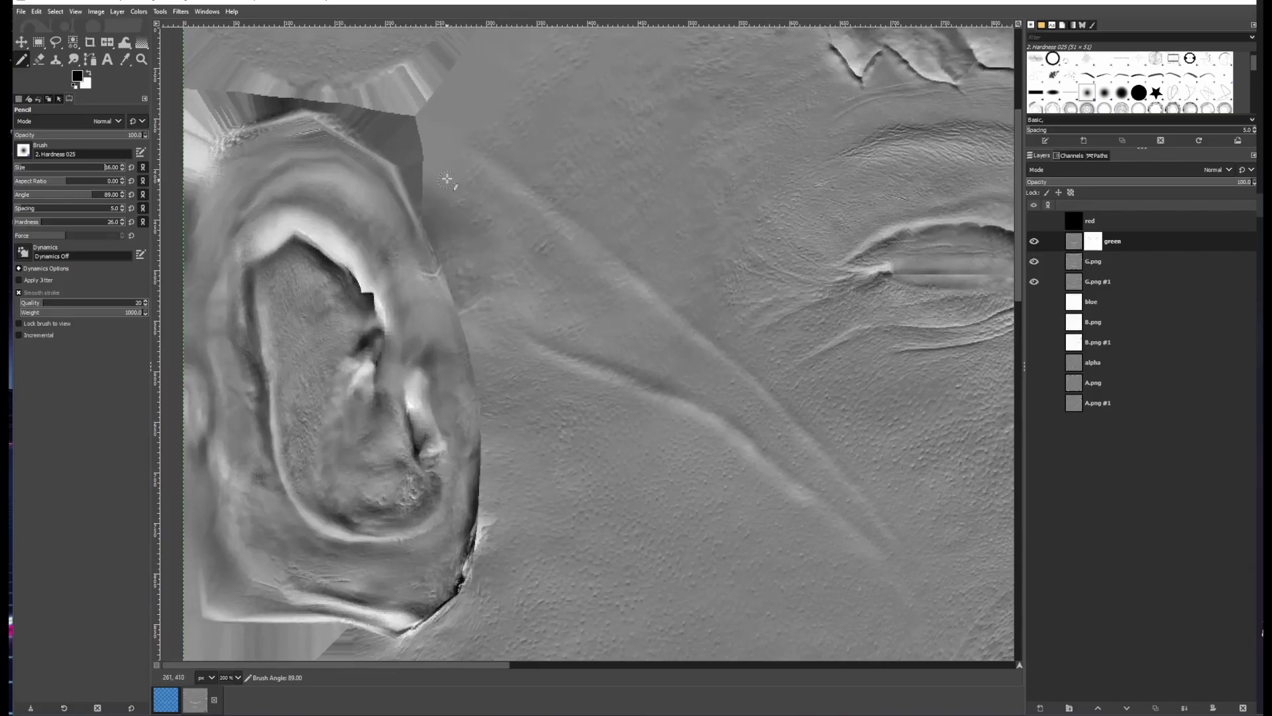
drag(465, 151, 600, 272)
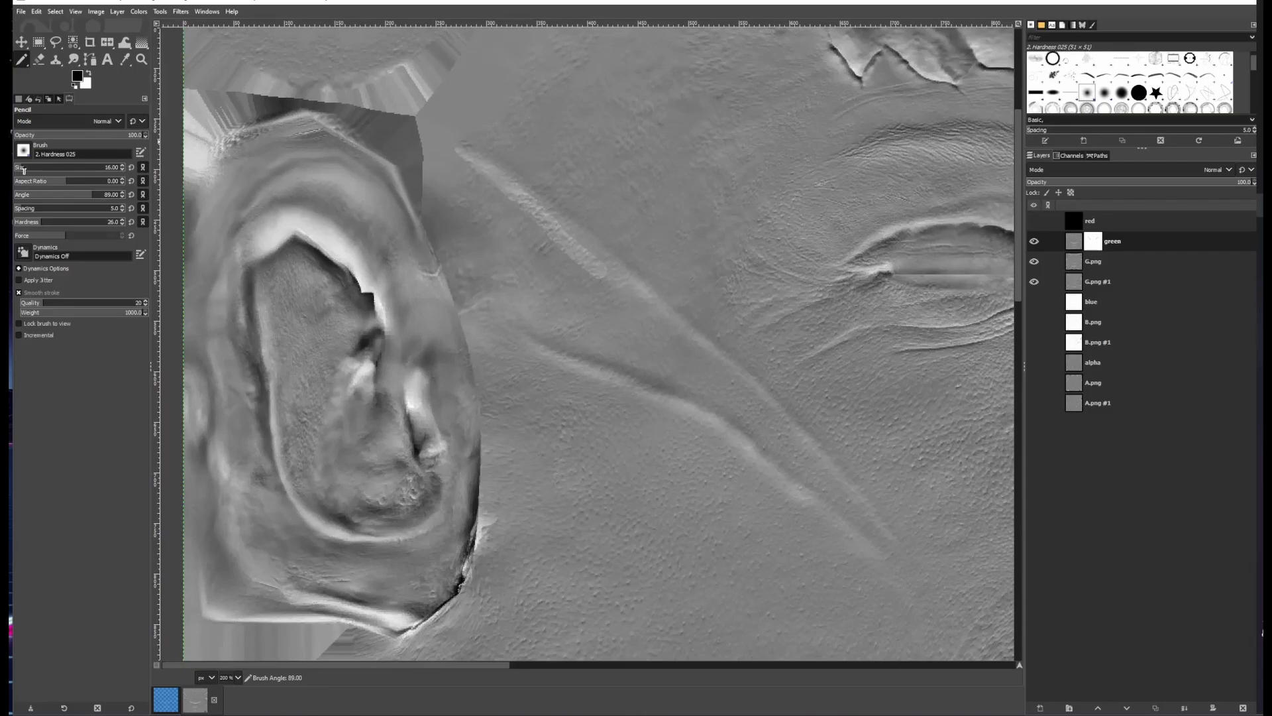
drag(23, 169, 27, 170)
drag(512, 197, 610, 279)
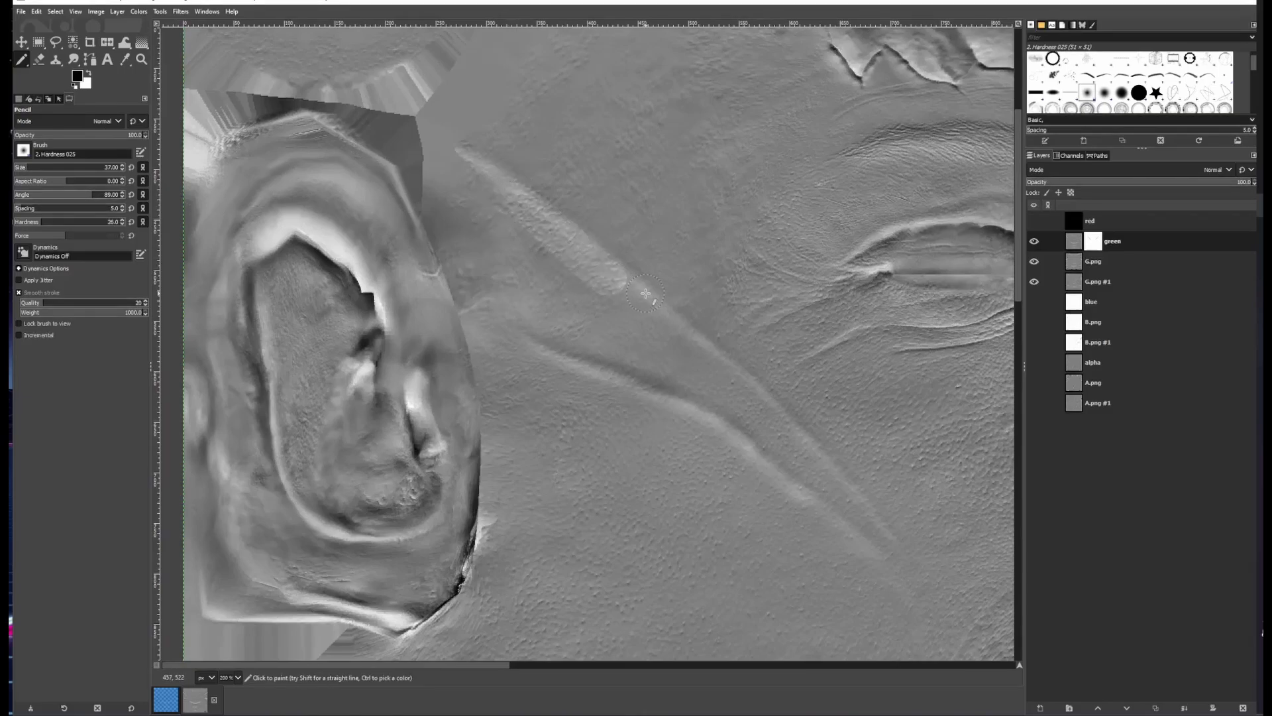
key(ctrl+z)
key(ctrl+z)
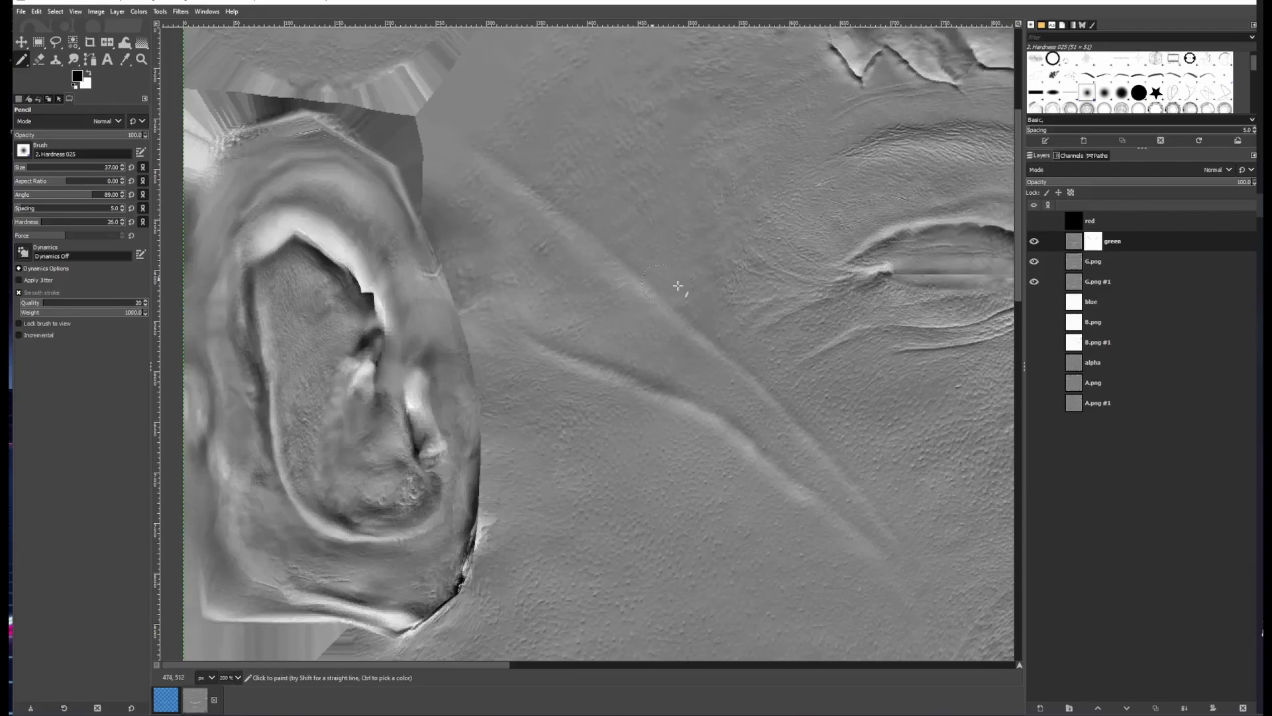
Paint pencil strokes on the green mask along the left cheek crease
click(1034, 241)
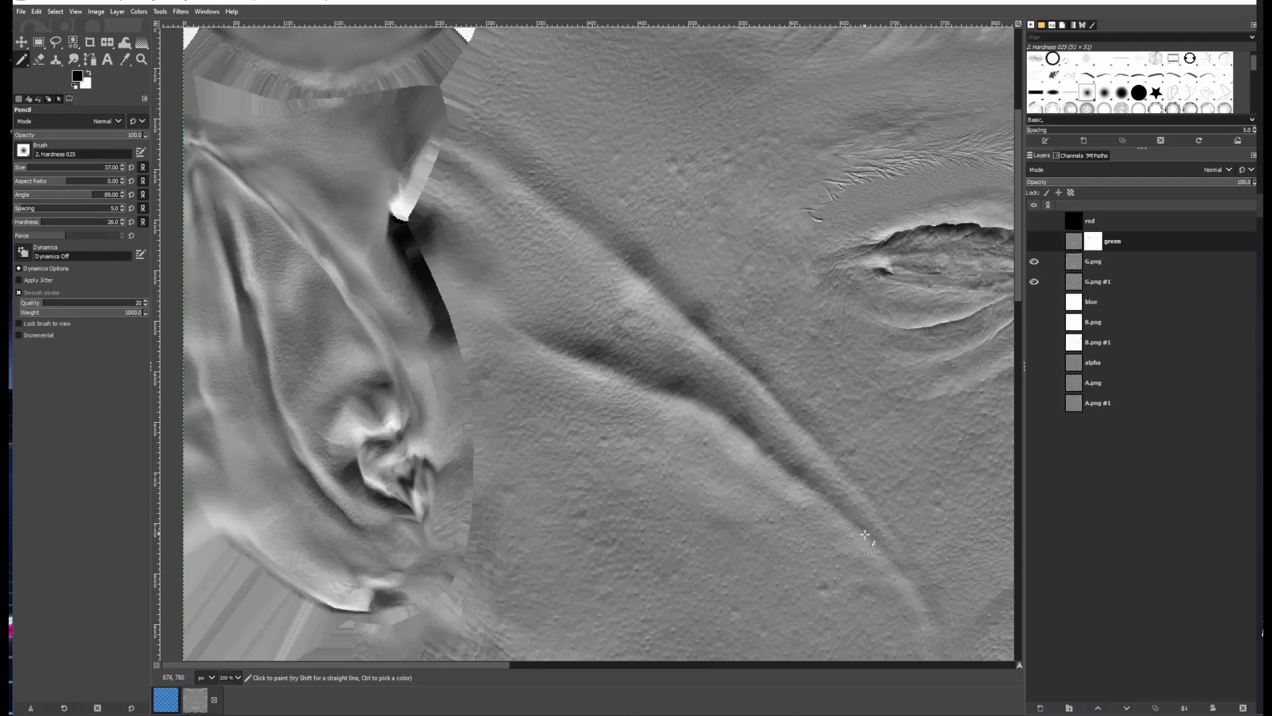
click(1035, 242)
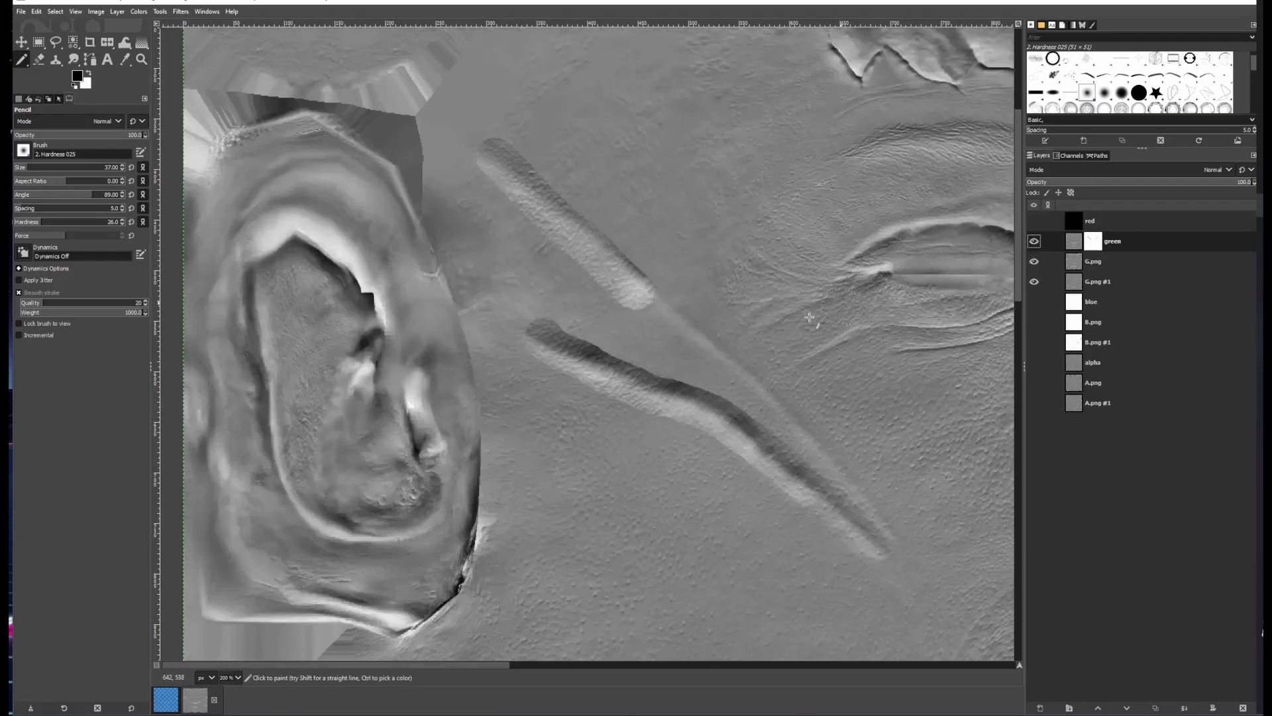
mouse_move(640, 312)
mouse_down()
mouse_move(752, 396)
mouse_move(837, 487)
mouse_up()
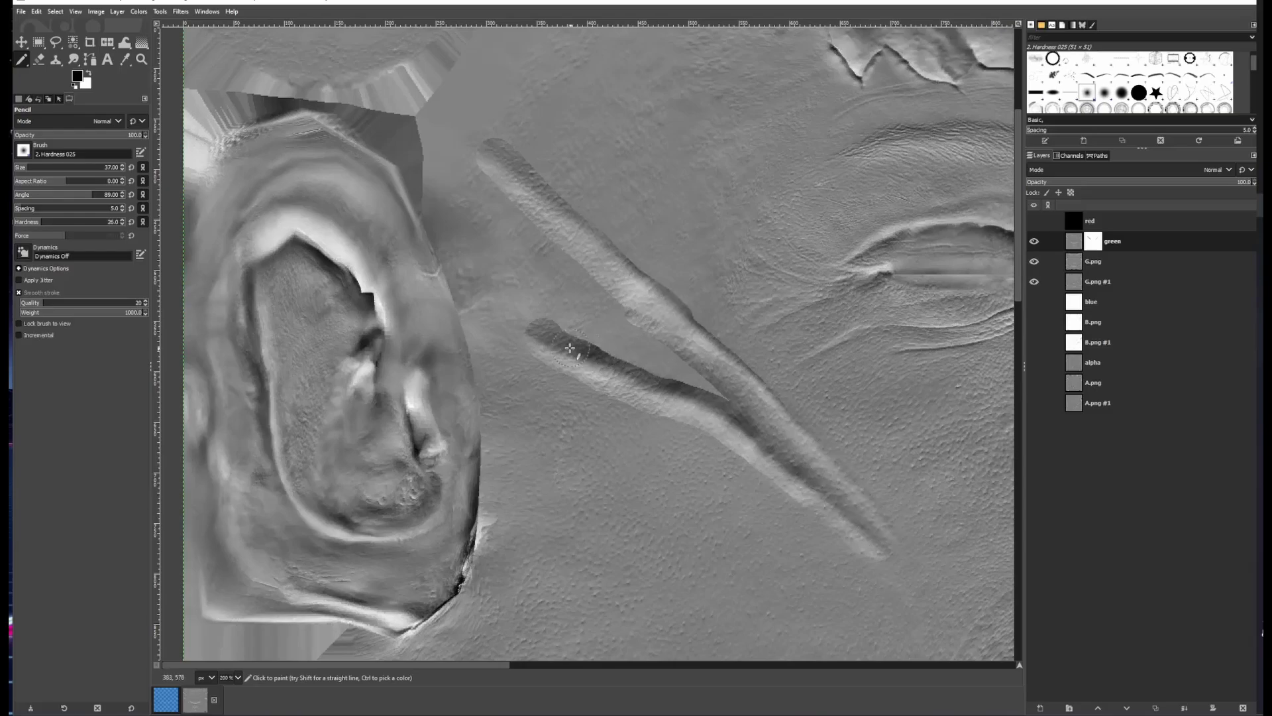
drag(570, 348, 733, 406)
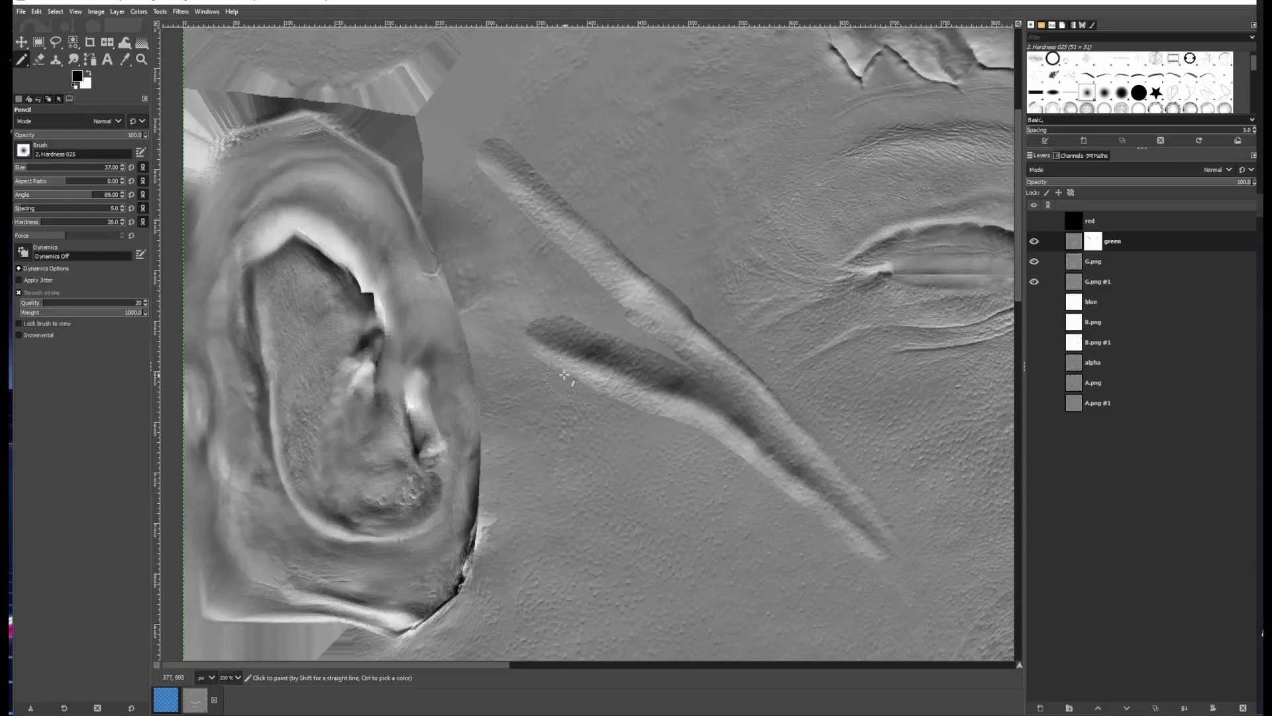
Paint pencil strokes on the mask along the crease on the right cheek
drag(832, 398, 434, 346)
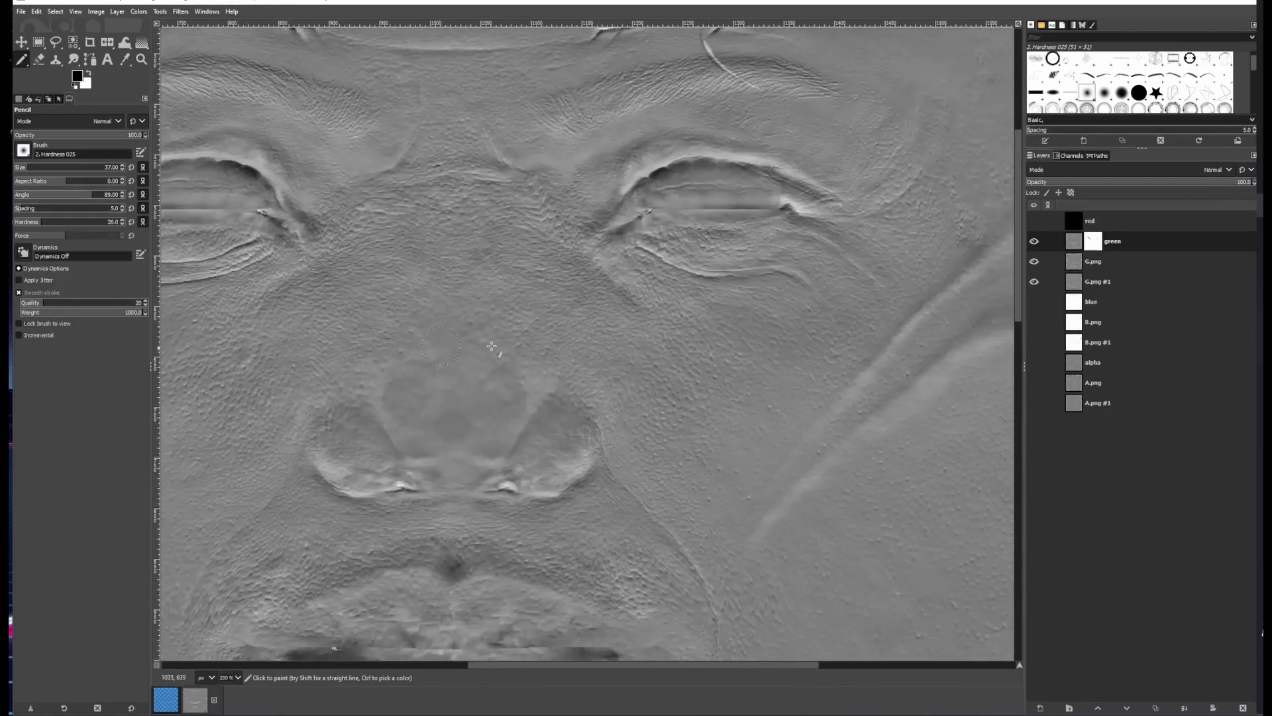
drag(663, 348, 501, 325)
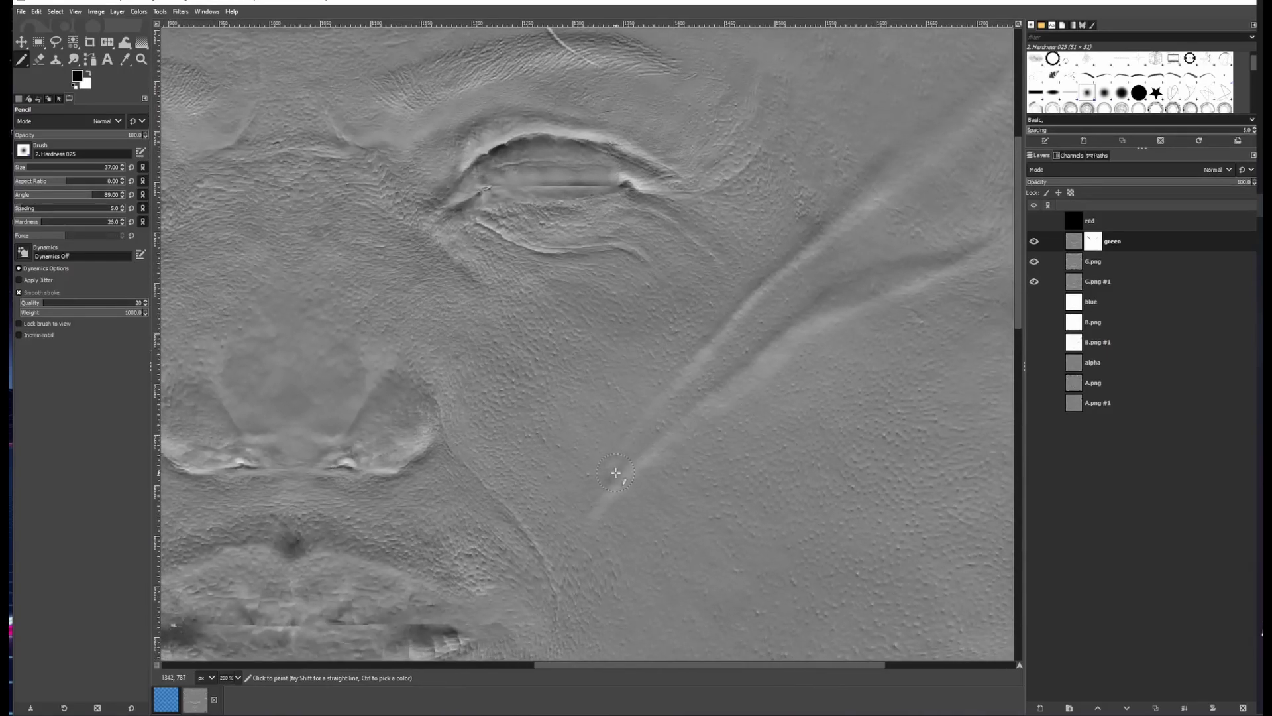
mouse_move(616, 472)
mouse_down()
mouse_move(699, 388)
mouse_move(767, 279)
mouse_move(892, 189)
mouse_up()
scroll(855, 261, up, 1)
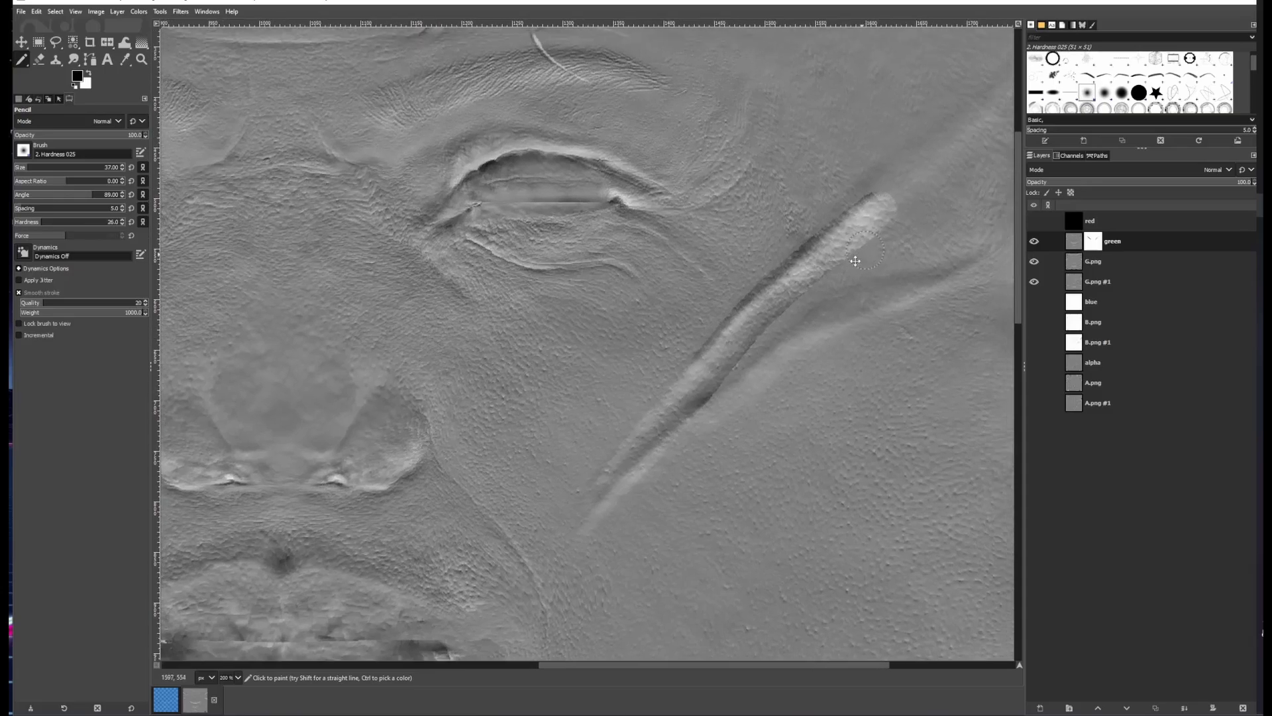
mouse_move(855, 261)
mouse_down()
mouse_move(756, 316)
mouse_move(769, 279)
mouse_move(917, 166)
mouse_up()
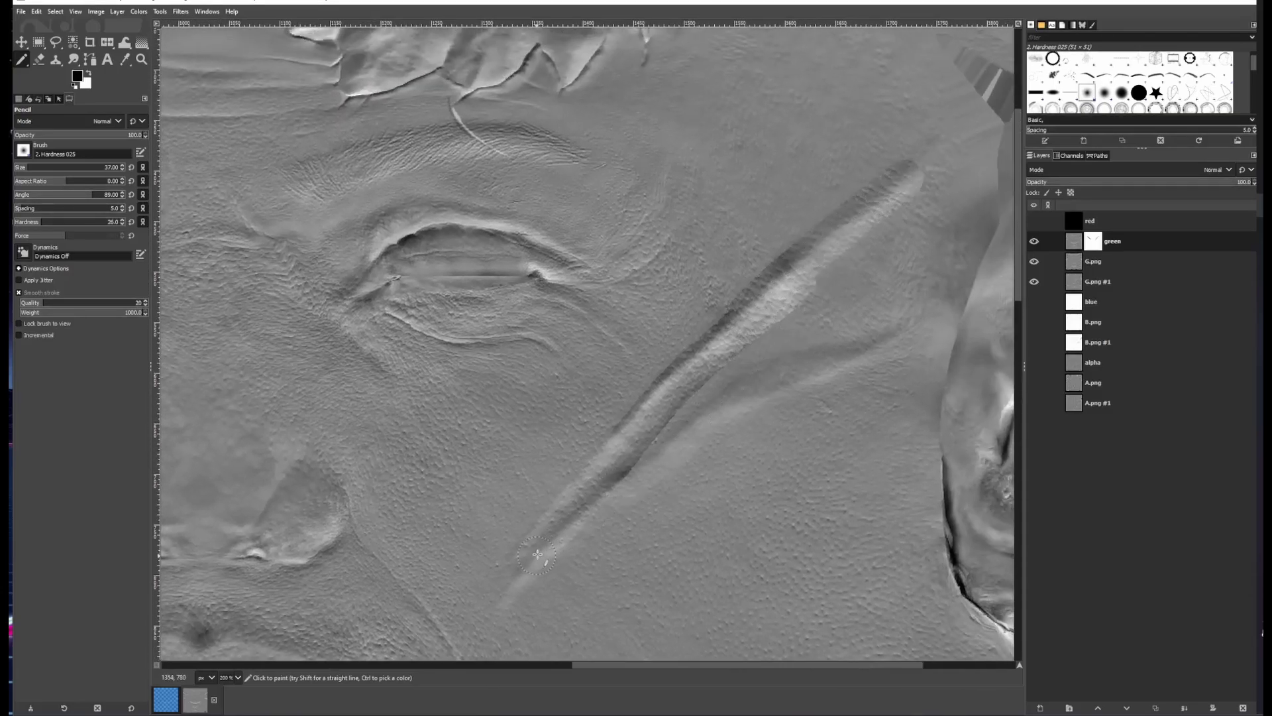
mouse_move(583, 517)
mouse_down()
mouse_move(752, 389)
mouse_move(901, 323)
mouse_up()
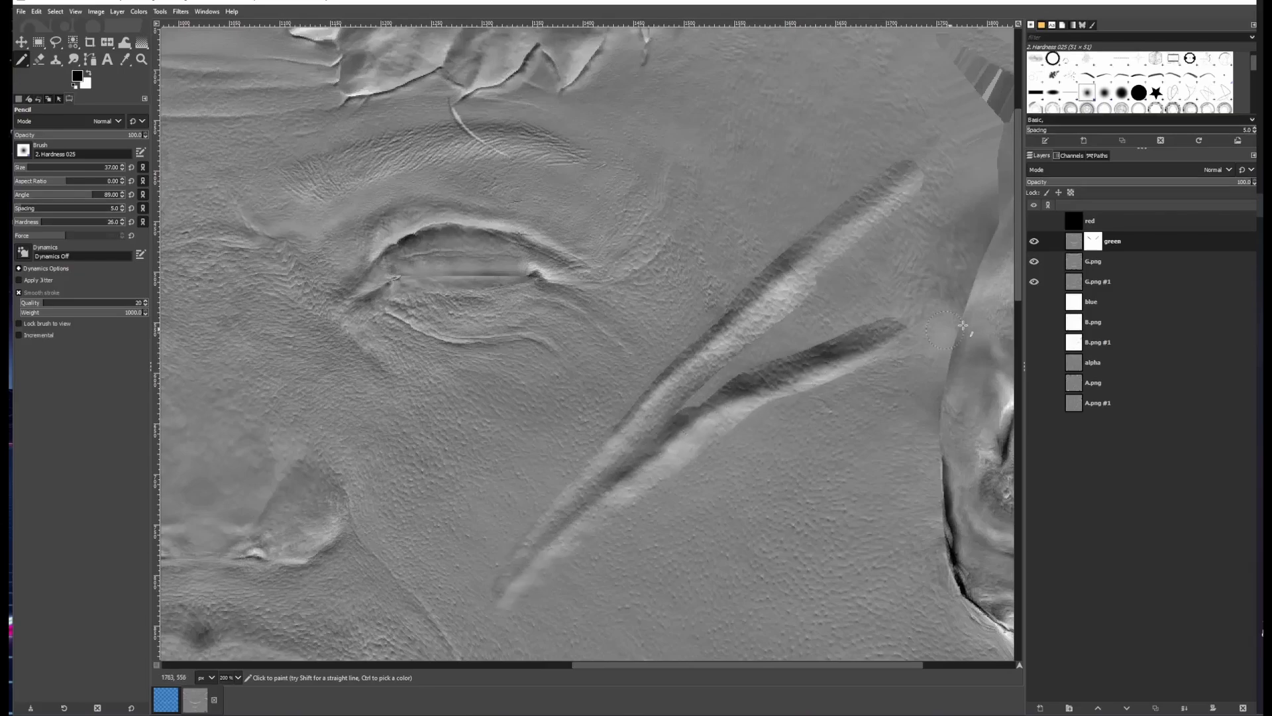
Toggle the green layer's visibility to compare, and touch up the right-cheek stroke
click(1034, 241)
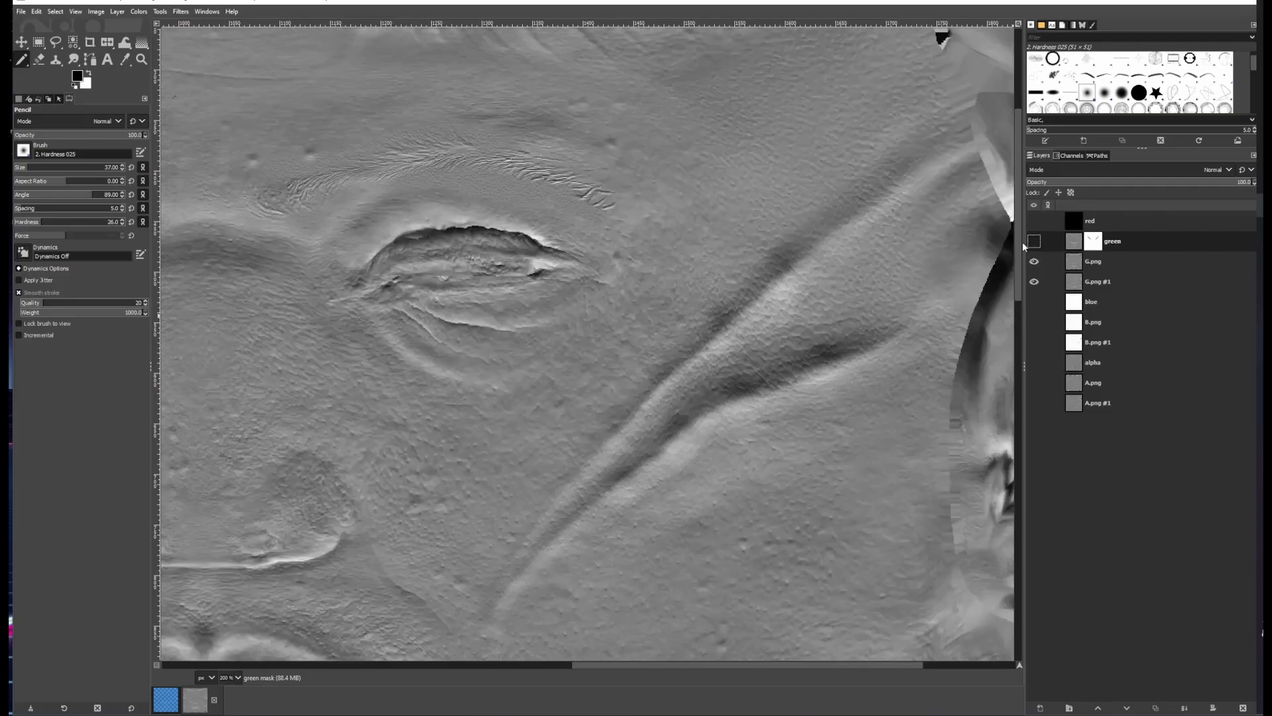
click(1034, 243)
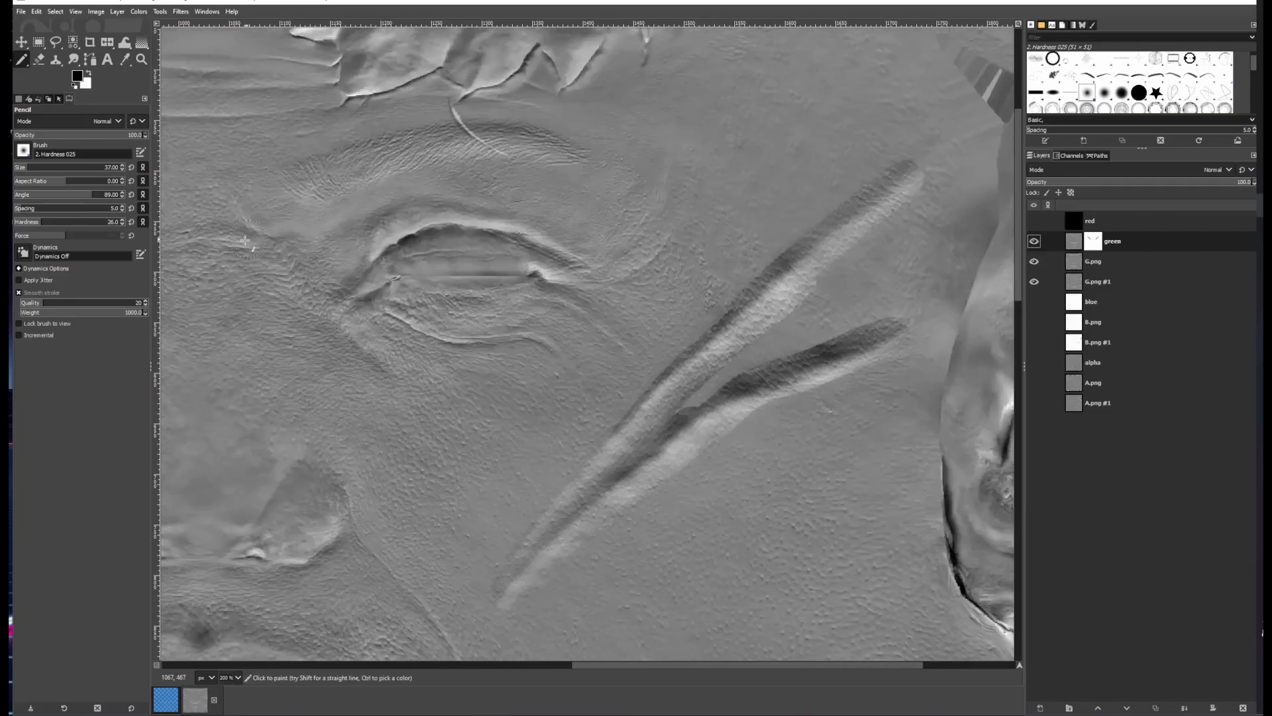
mouse_move(687, 399)
mouse_down()
mouse_move(675, 406)
mouse_move(754, 352)
mouse_move(676, 412)
mouse_up()
Switch to the Airbrush tool at size 68 and softly paint over the left cheek crease on the green mask
scroll(580, 442, left, 5)
scroll(854, 358, left, 9)
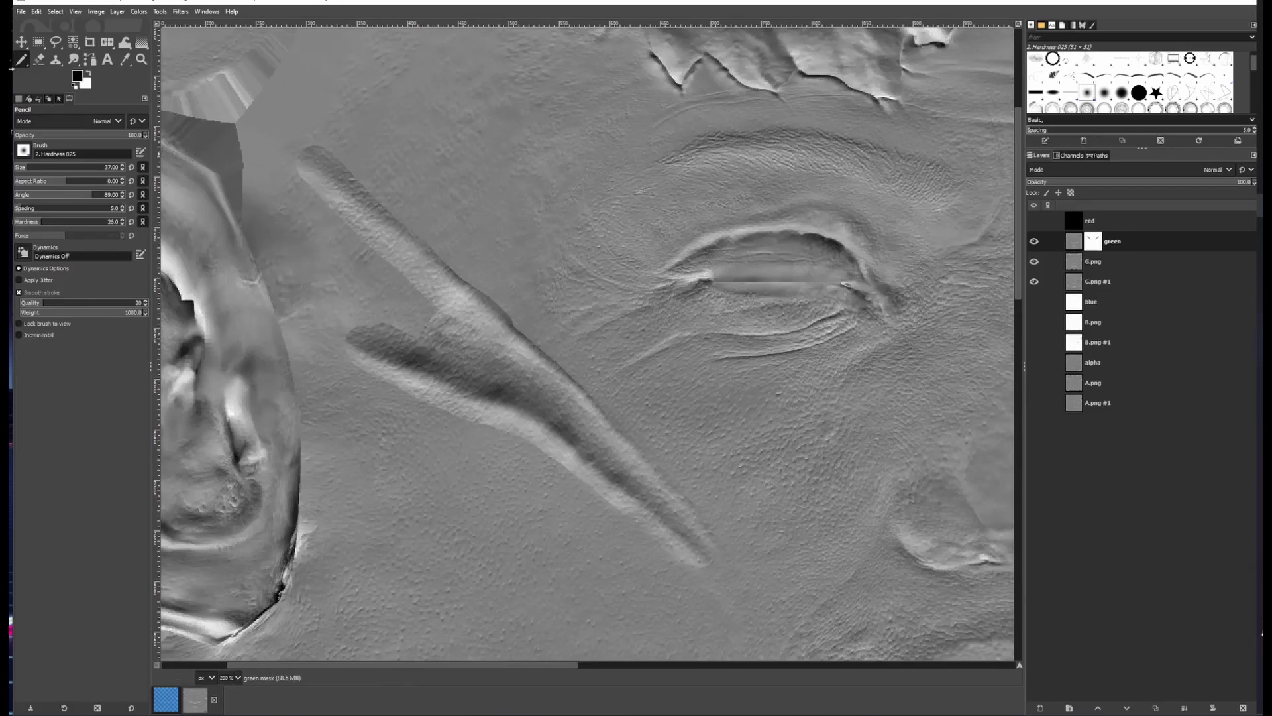
click(22, 59)
click(51, 92)
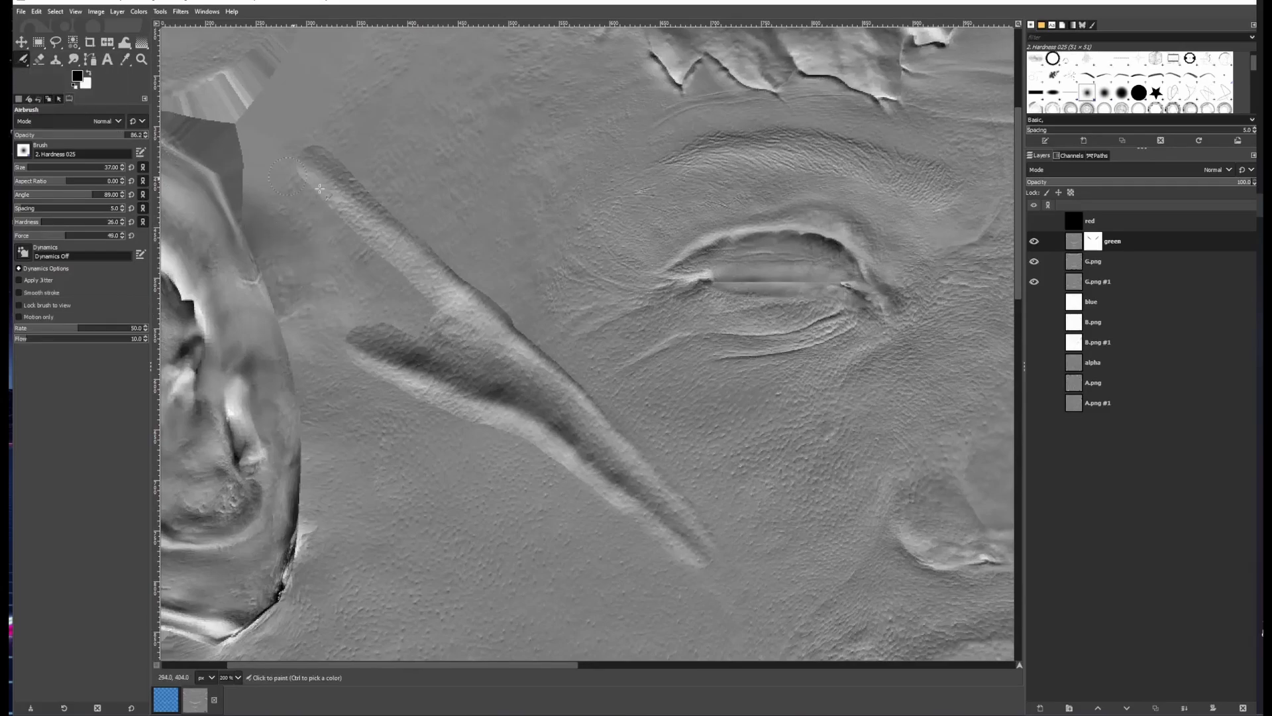
drag(366, 273, 467, 279)
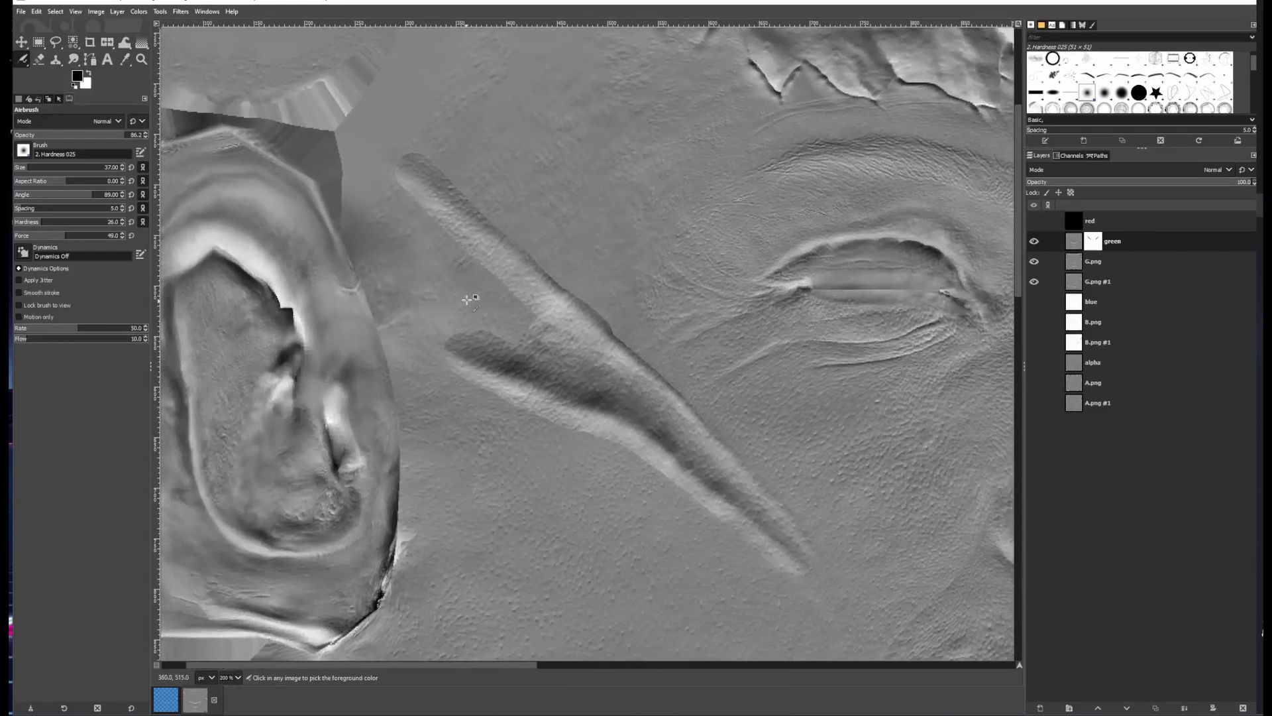
scroll(471, 295, up, 1)
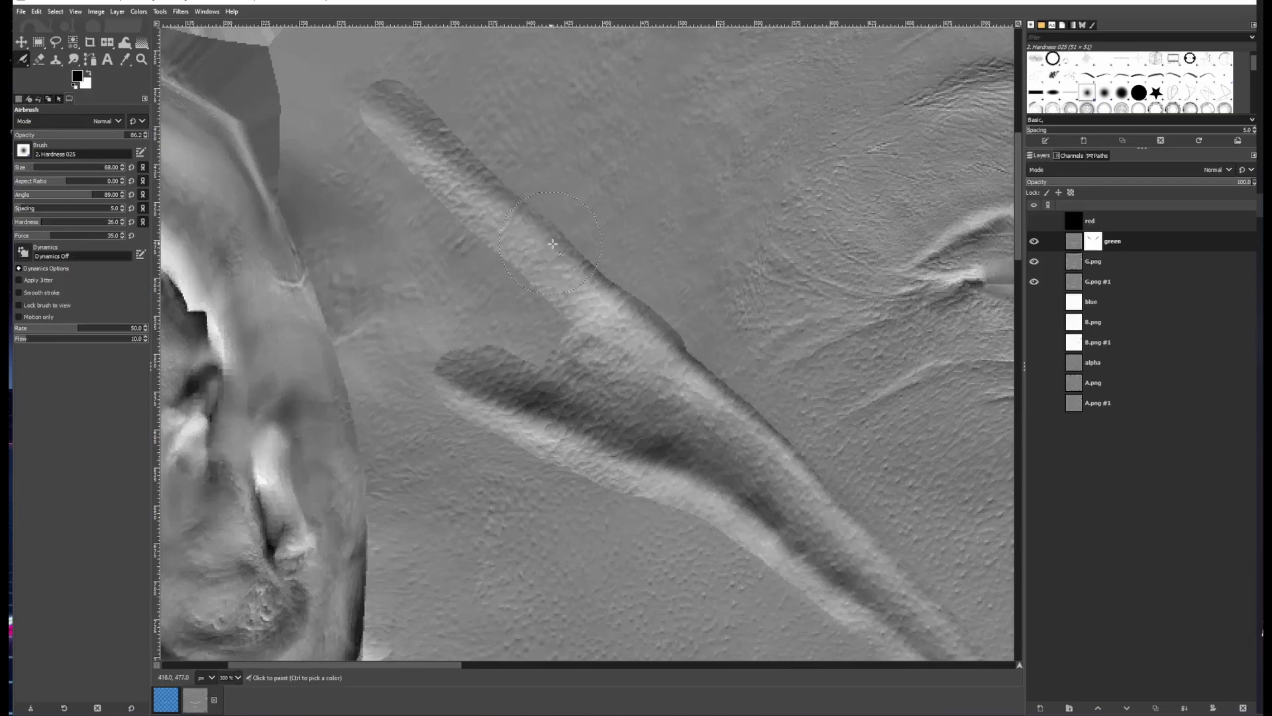
drag(655, 320, 701, 367)
mouse_move(647, 323)
mouse_down()
mouse_move(610, 295)
mouse_move(587, 344)
mouse_up()
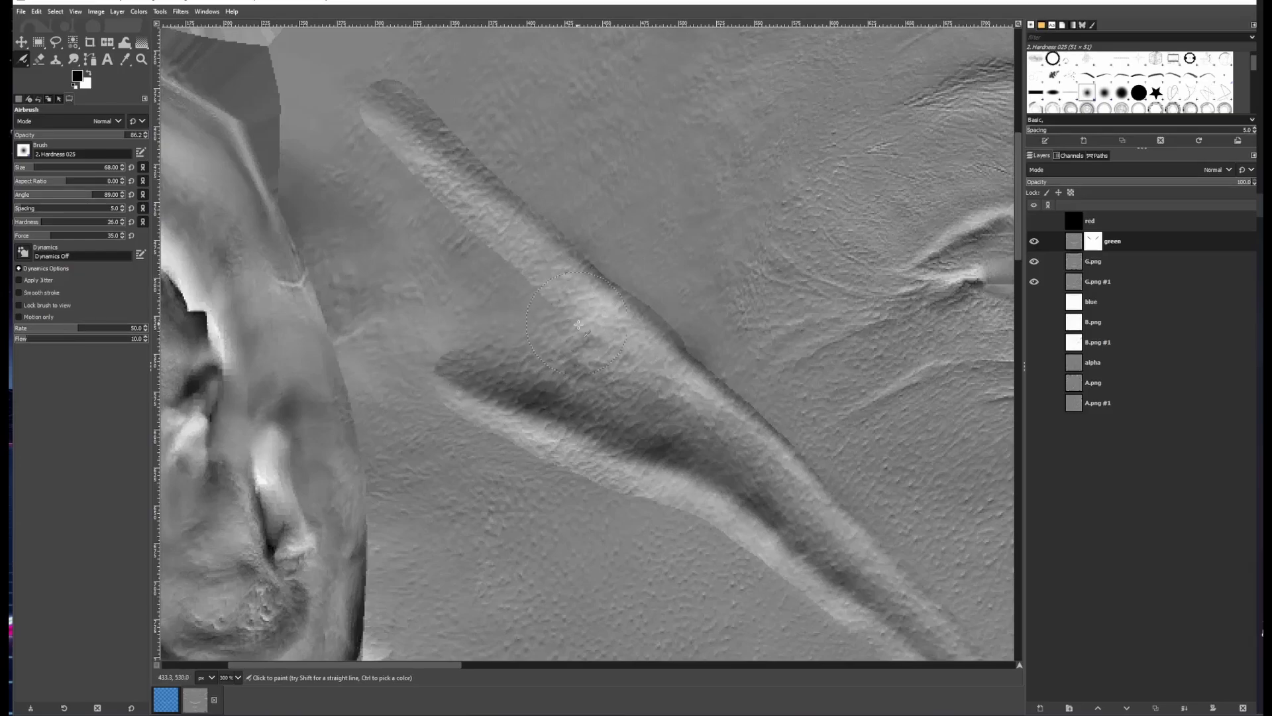
drag(623, 376, 560, 317)
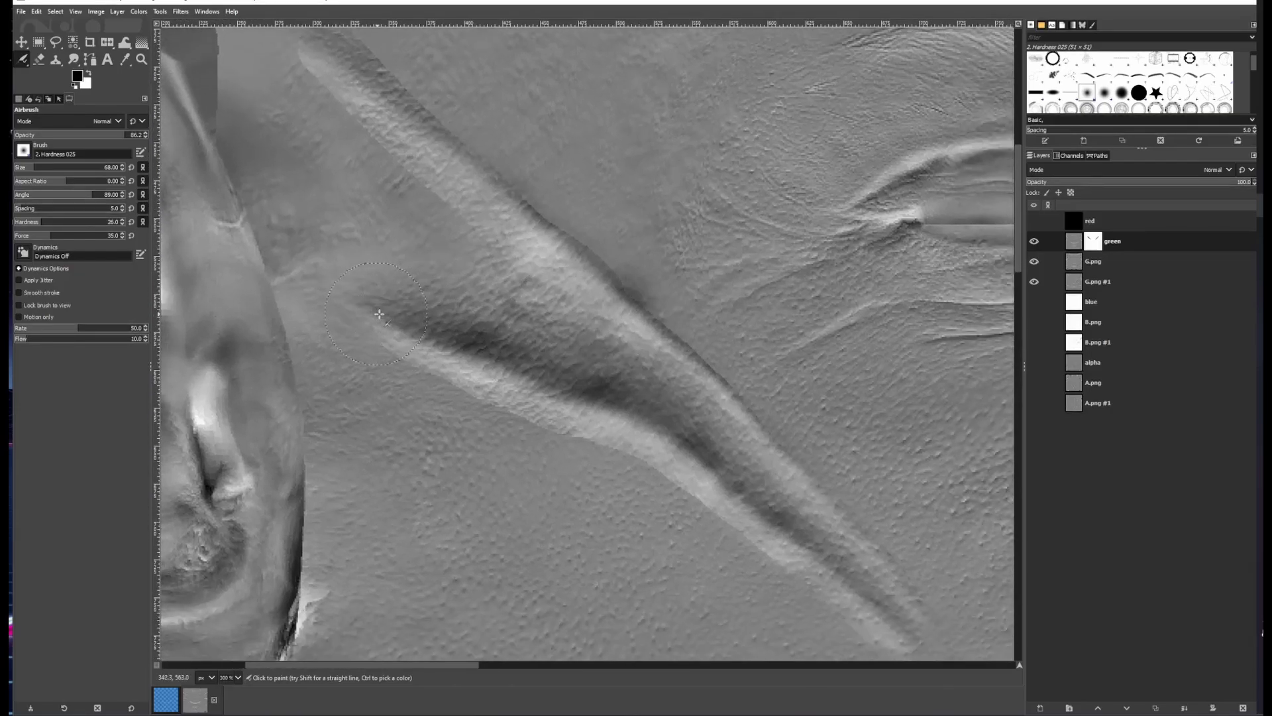
drag(424, 183, 615, 359)
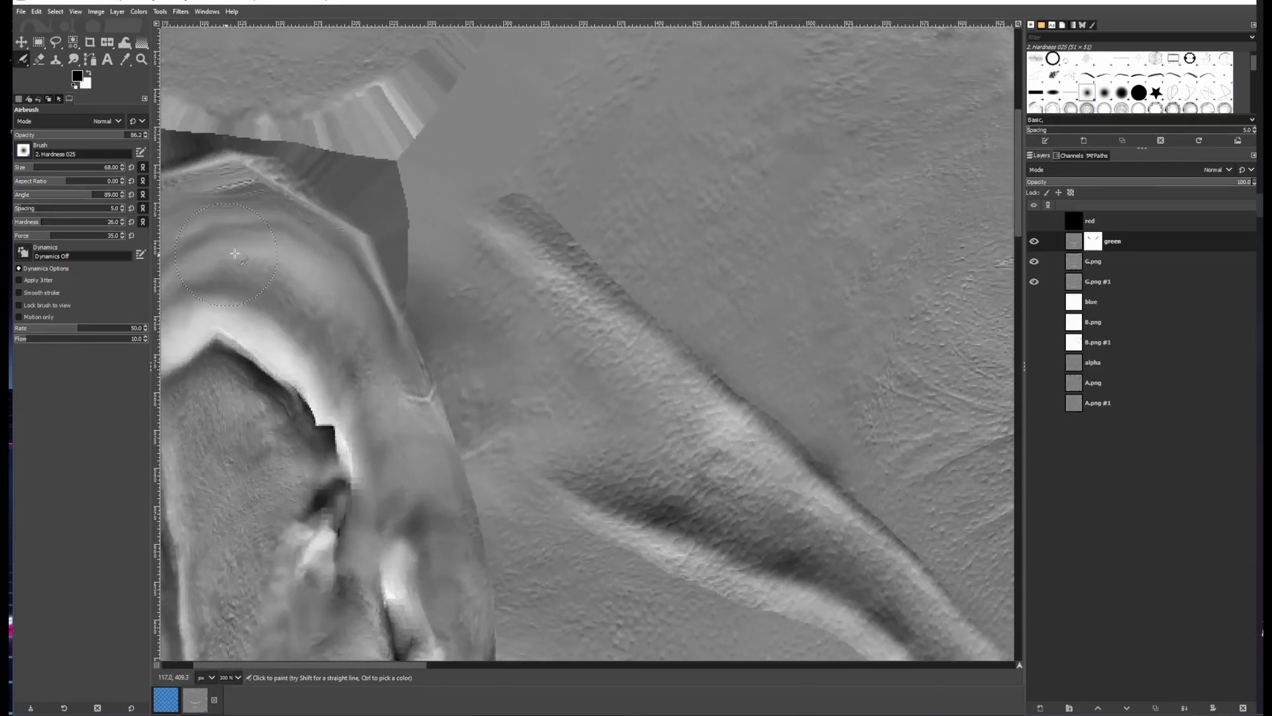
Airbrush along the lower end of the left cheek crease, toggling the green layer to compare
scroll(99, 236, down, 5)
mouse_move(575, 248)
mouse_down()
mouse_move(747, 407)
mouse_move(538, 209)
mouse_move(506, 202)
mouse_move(530, 198)
mouse_move(653, 337)
mouse_move(619, 329)
mouse_up()
scroll(636, 307, down, 1)
click(1034, 242)
click(1033, 241)
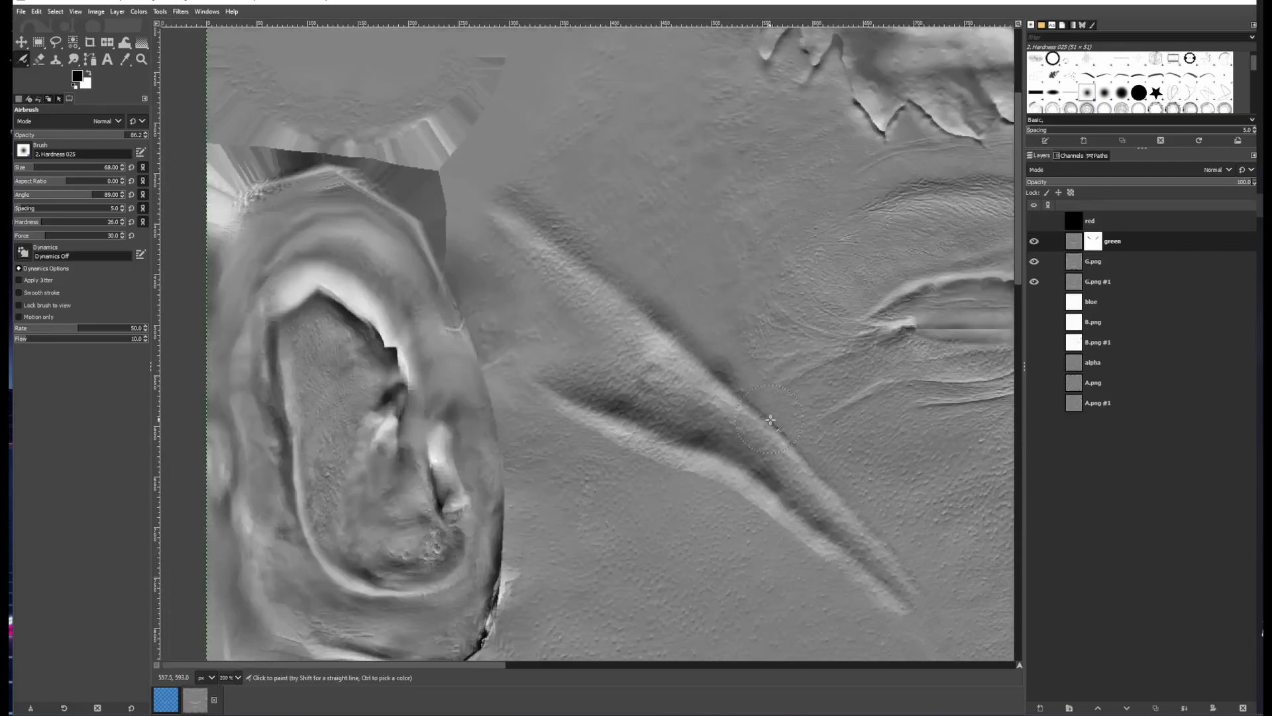
scroll(742, 409, up, 1)
mouse_move(741, 409)
mouse_down()
mouse_move(552, 264)
mouse_move(661, 351)
mouse_up()
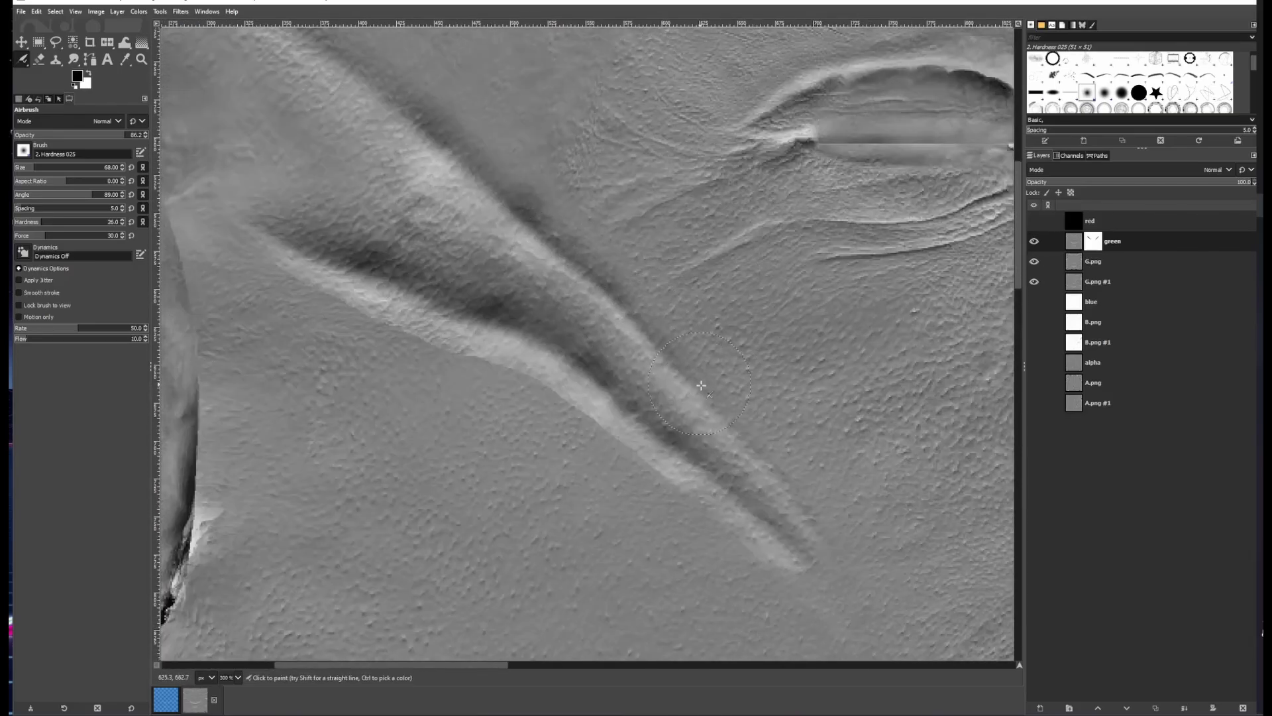
drag(563, 395, 637, 453)
drag(638, 453, 558, 387)
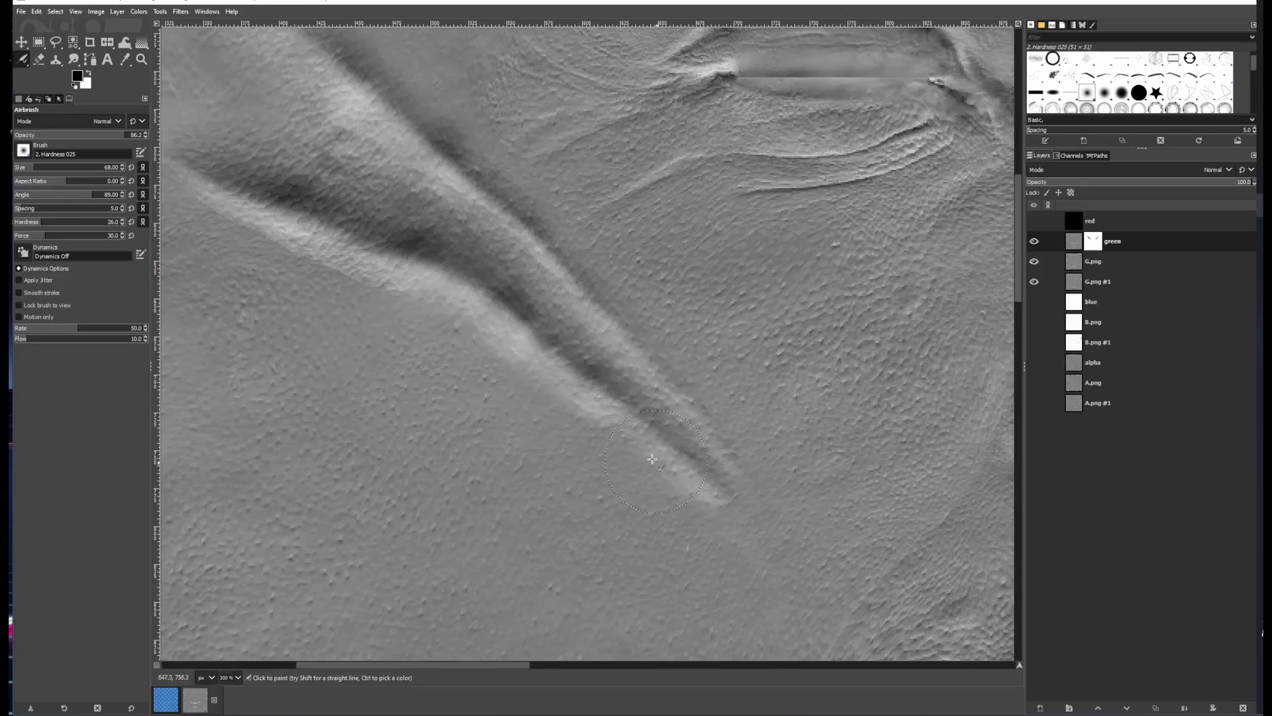
Reduce the airbrush size to 42 and touch up the left cheek crease after comparing the green layer
scroll(862, 334, down, 1)
click(1034, 242)
click(1034, 242)
mouse_move(690, 359)
mouse_down()
mouse_move(751, 421)
mouse_move(681, 367)
mouse_up()
click(1034, 242)
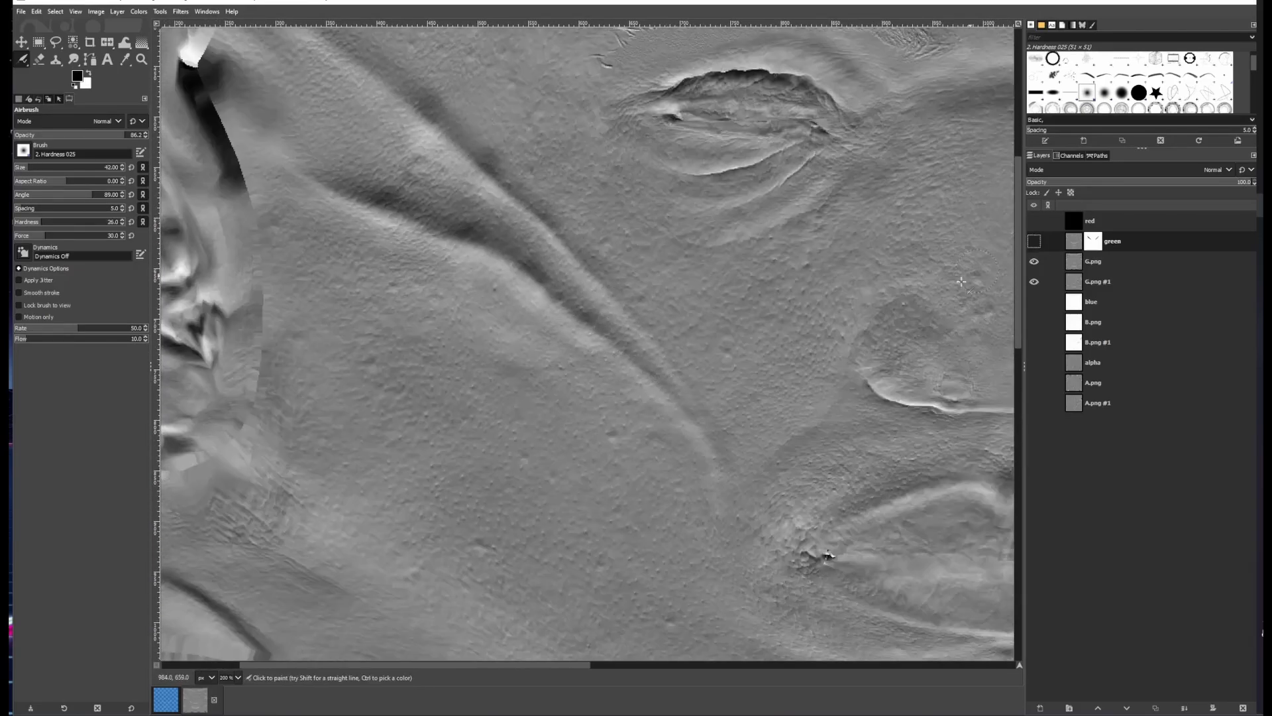
click(1034, 242)
scroll(712, 378, down, 2)
drag(718, 405, 642, 446)
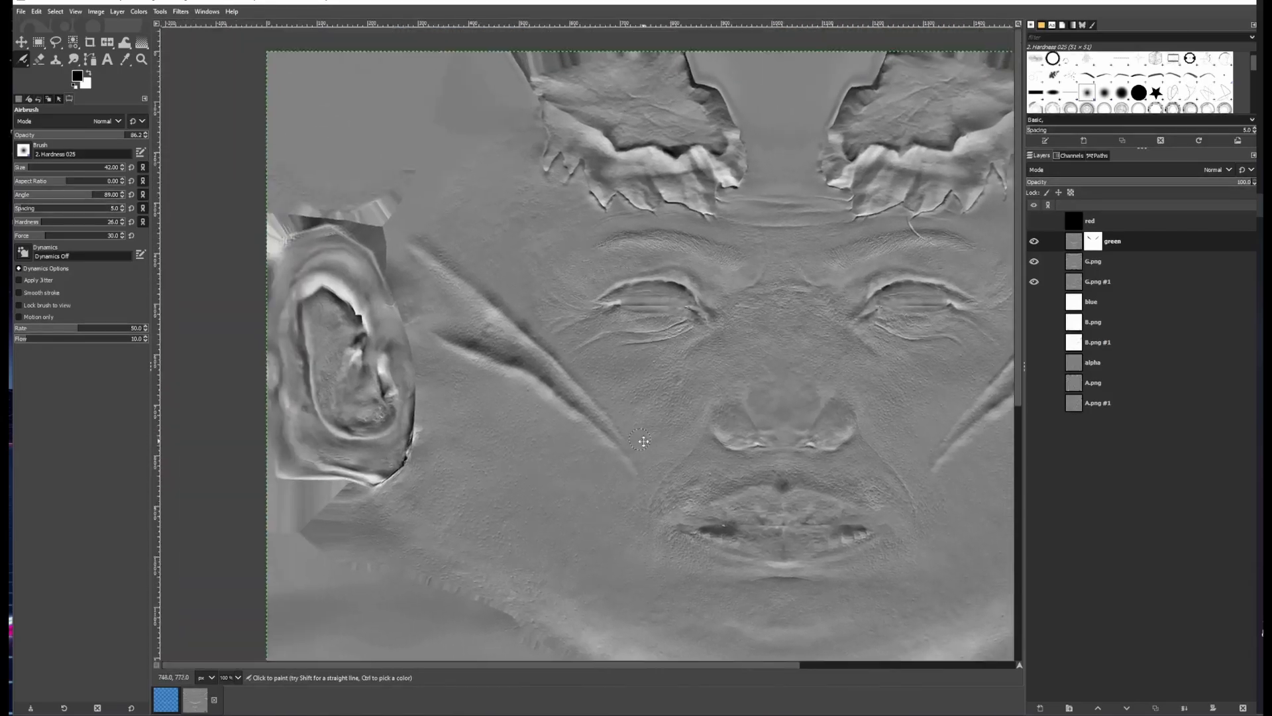
Airbrush additional strokes along the full length of the left cheek crease at size 42
scroll(583, 385, up, 4)
drag(727, 442, 881, 596)
drag(497, 162, 704, 394)
scroll(594, 357, down, 2)
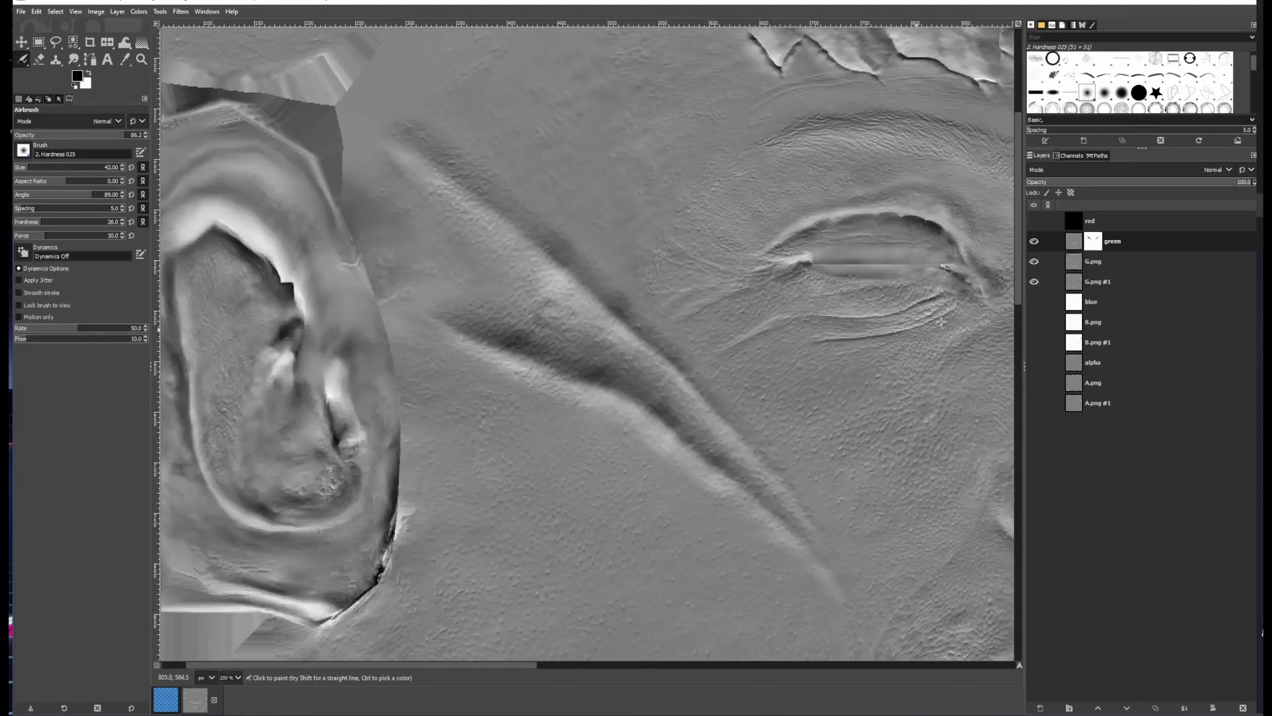
scroll(550, 249, up, 2)
drag(620, 350, 820, 352)
Airbrush along the right cheek crease on the green mask
scroll(820, 352, down, 4)
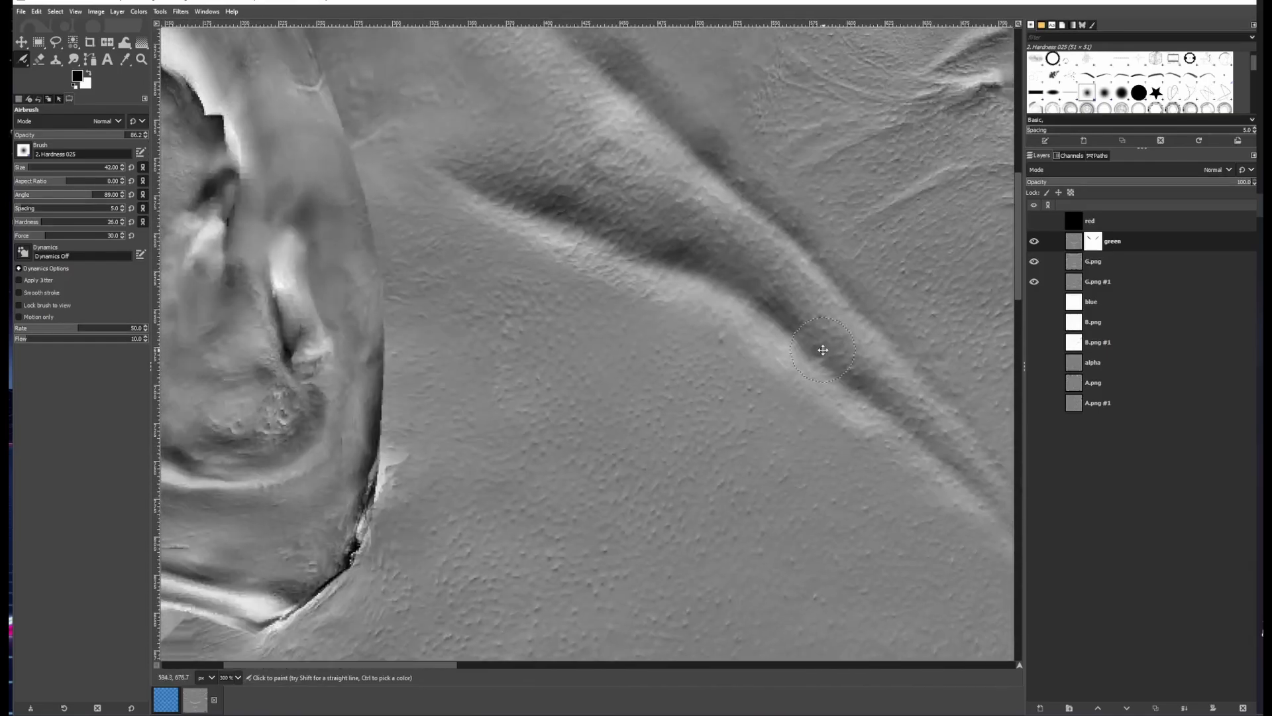
scroll(741, 312, up, 4)
drag(752, 254, 437, 593)
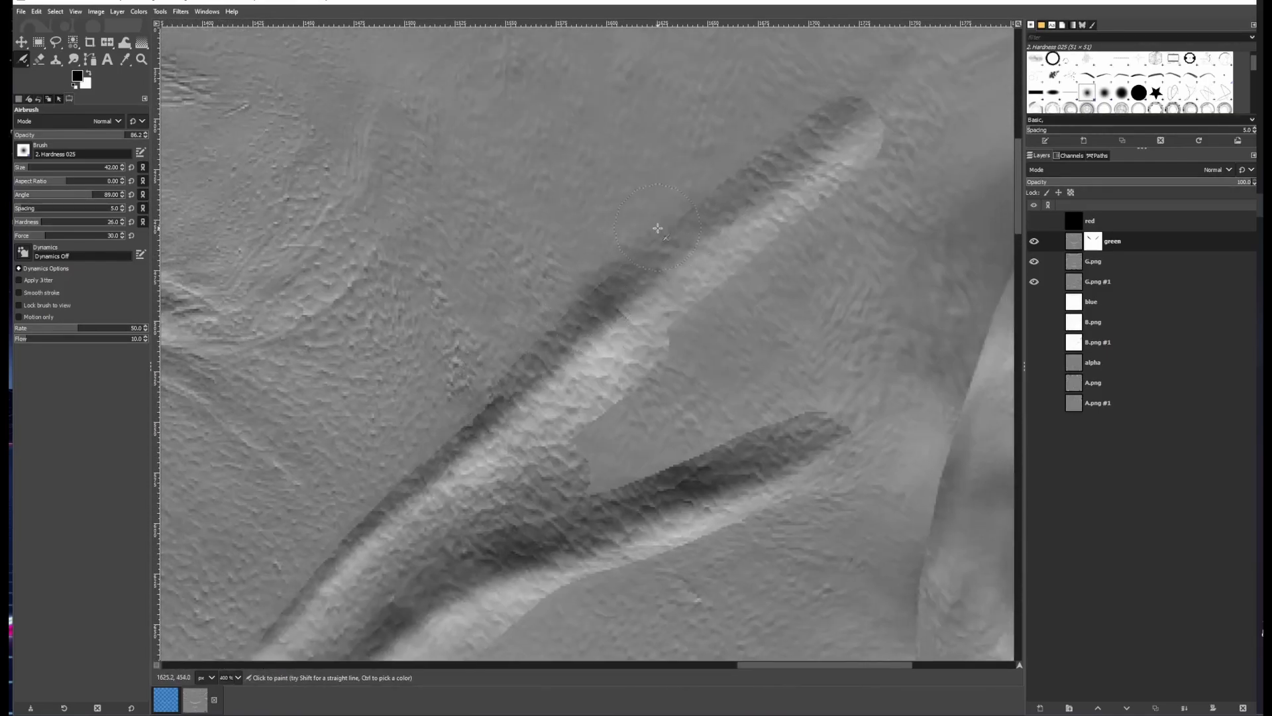
mouse_move(467, 434)
mouse_down()
mouse_move(596, 285)
mouse_move(658, 240)
mouse_up()
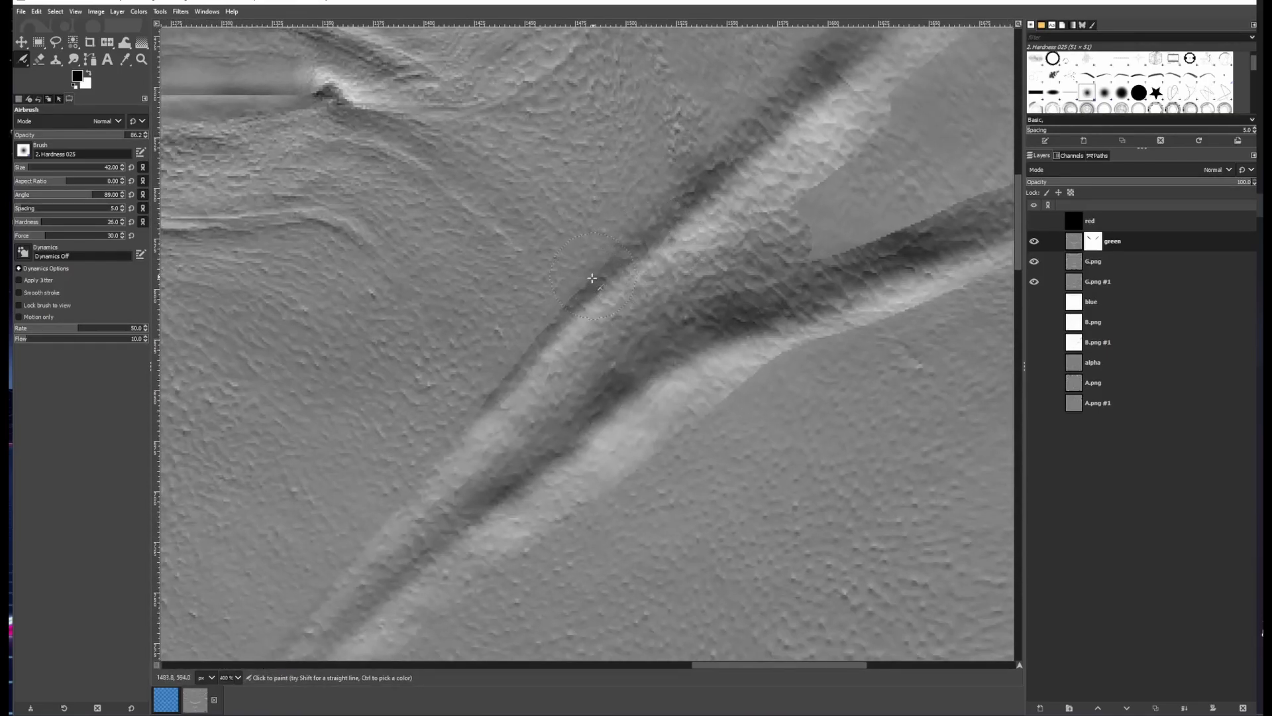
drag(589, 296, 693, 217)
Paint more airbrush strokes over the right cheek crease, toggling the green layer to compare
click(1034, 242)
click(1034, 241)
drag(642, 269, 299, 595)
mouse_move(557, 499)
mouse_down()
mouse_move(606, 495)
mouse_move(650, 276)
mouse_move(741, 238)
mouse_up()
click(1034, 241)
click(1033, 241)
Touch up the right cheek crease with a pencil dab, then airbrush several more strokes along it
key(n)
click(1034, 242)
click(1034, 241)
drag(636, 222, 663, 204)
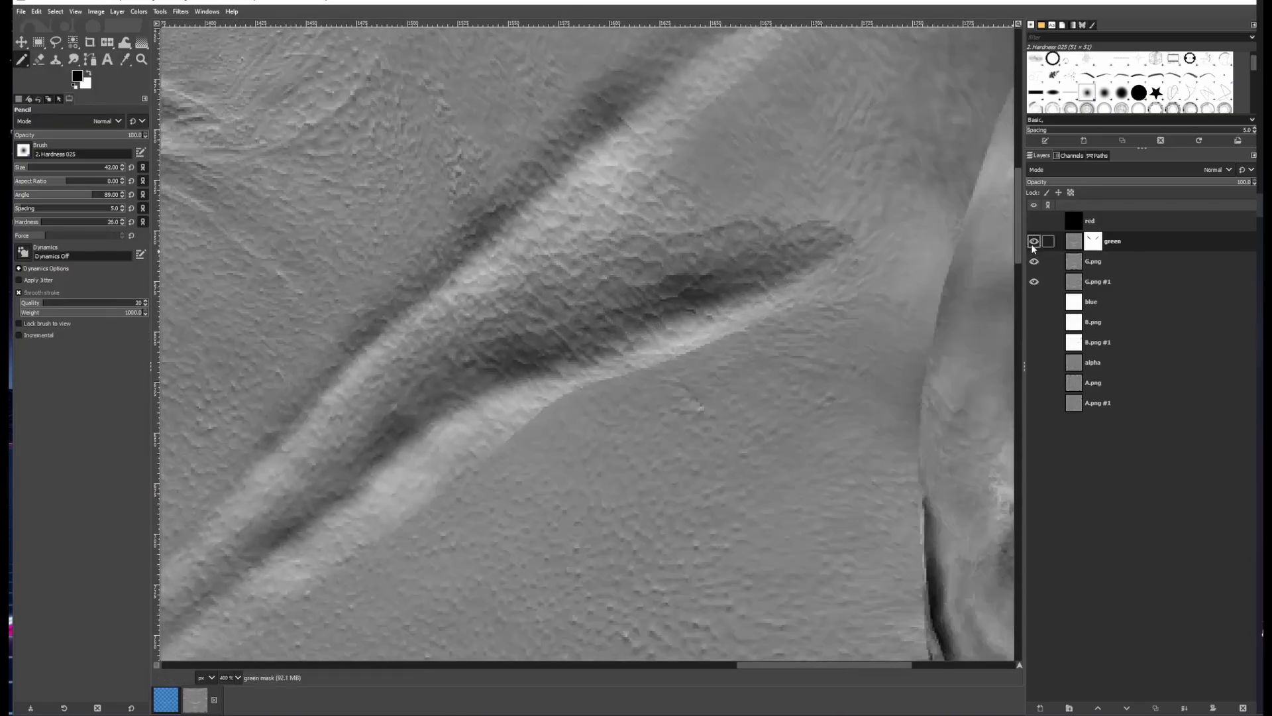
key(a)
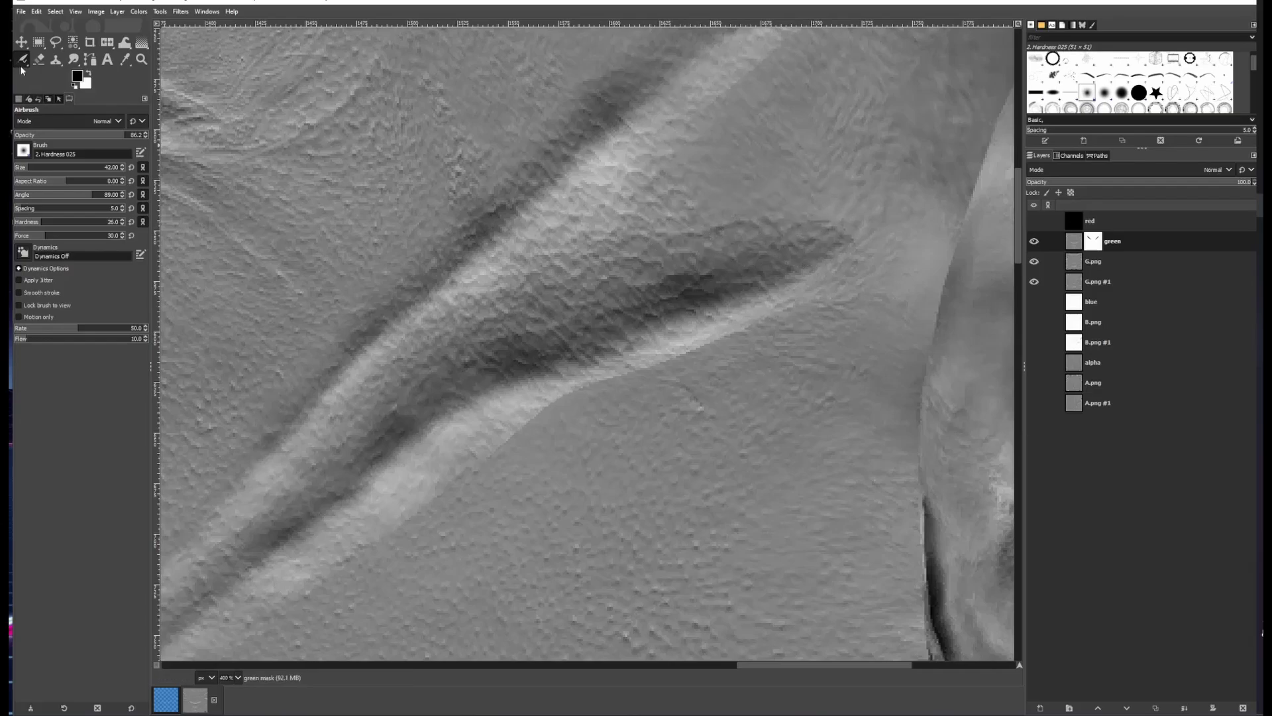
mouse_move(783, 223)
mouse_down()
mouse_move(754, 279)
mouse_move(765, 409)
mouse_up()
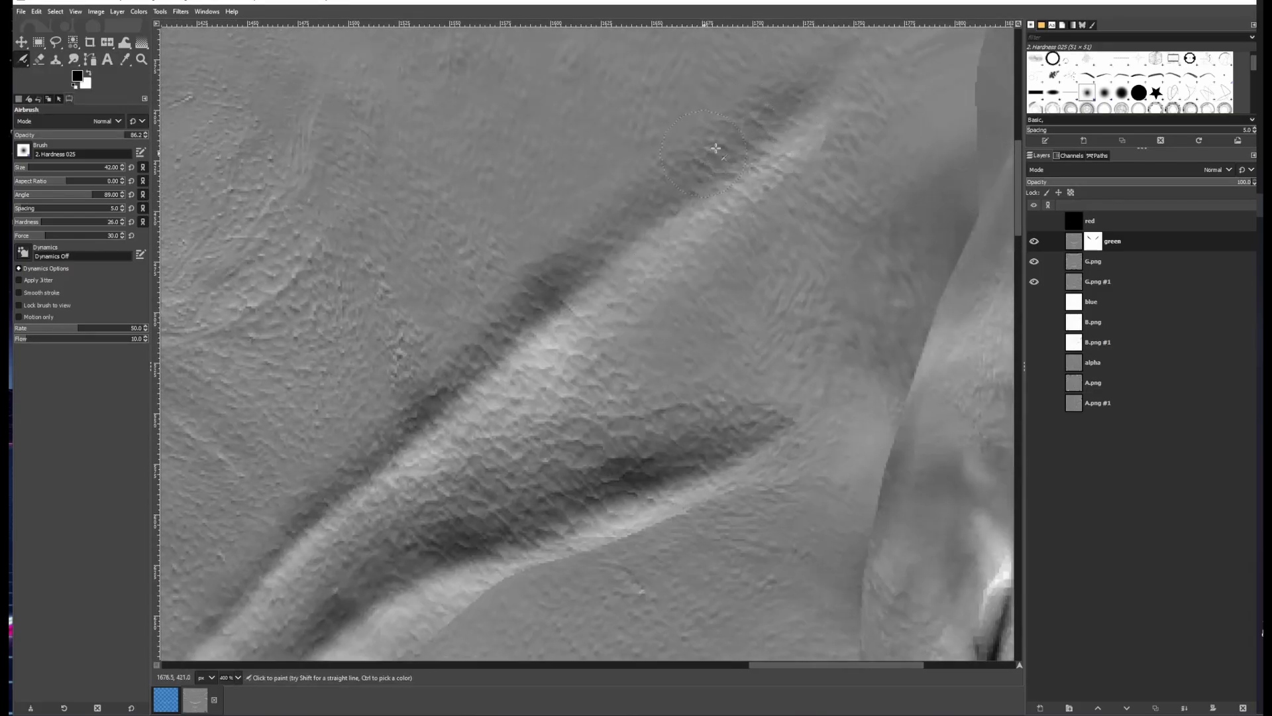
drag(693, 509, 796, 344)
mouse_move(792, 348)
mouse_down()
mouse_move(595, 422)
mouse_move(766, 351)
mouse_up()
drag(604, 440, 710, 356)
drag(589, 399, 798, 232)
Add an airbrush stroke along the lower end of the right cheek crease, comparing with the green layer toggled
scroll(617, 548, down, 2)
click(1034, 242)
click(1034, 241)
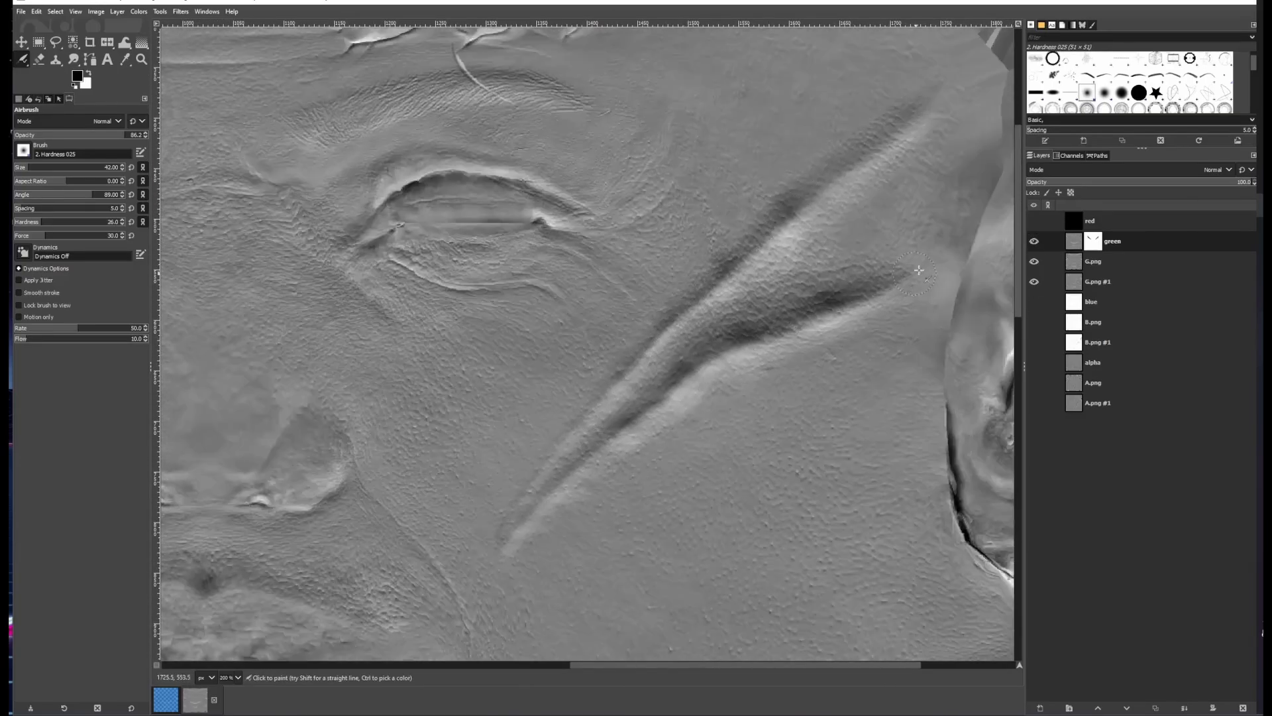
drag(663, 426, 593, 291)
scroll(596, 290, up, 2)
click(1034, 242)
click(1034, 242)
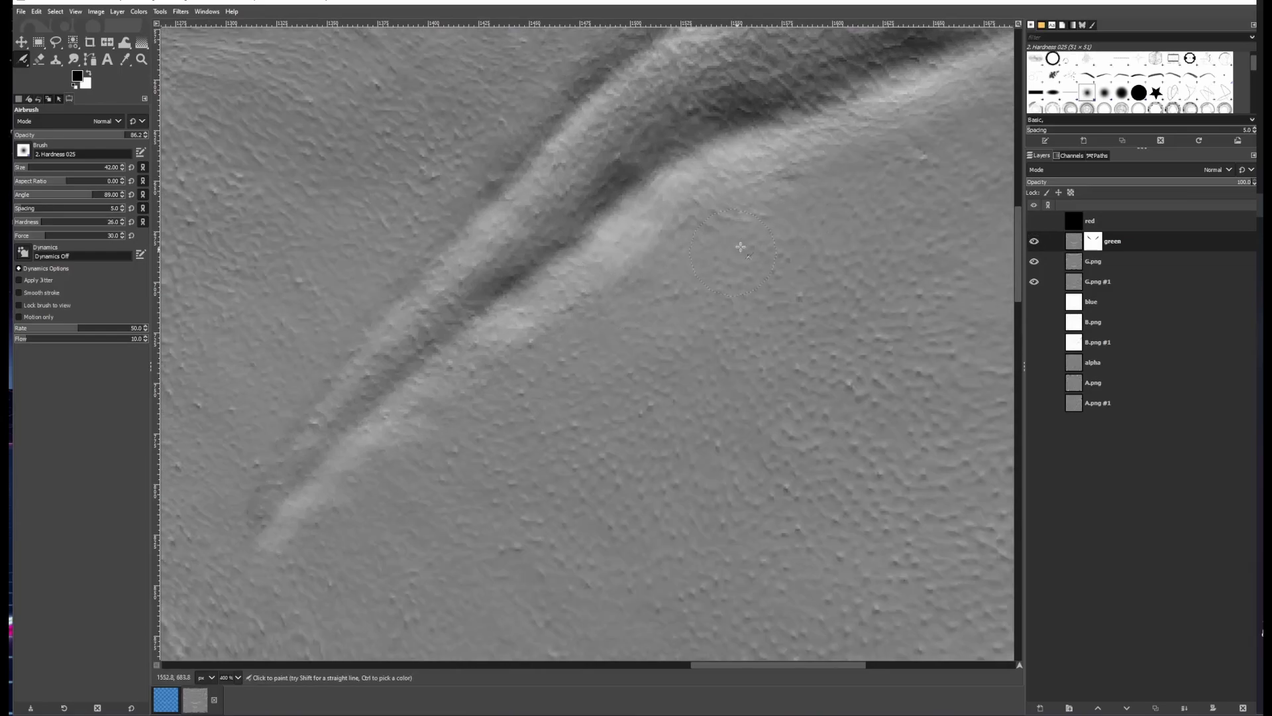
Airbrush the upper end of the left cheek crease and compare the whole texture with the green layer toggled
scroll(531, 394, up, 2)
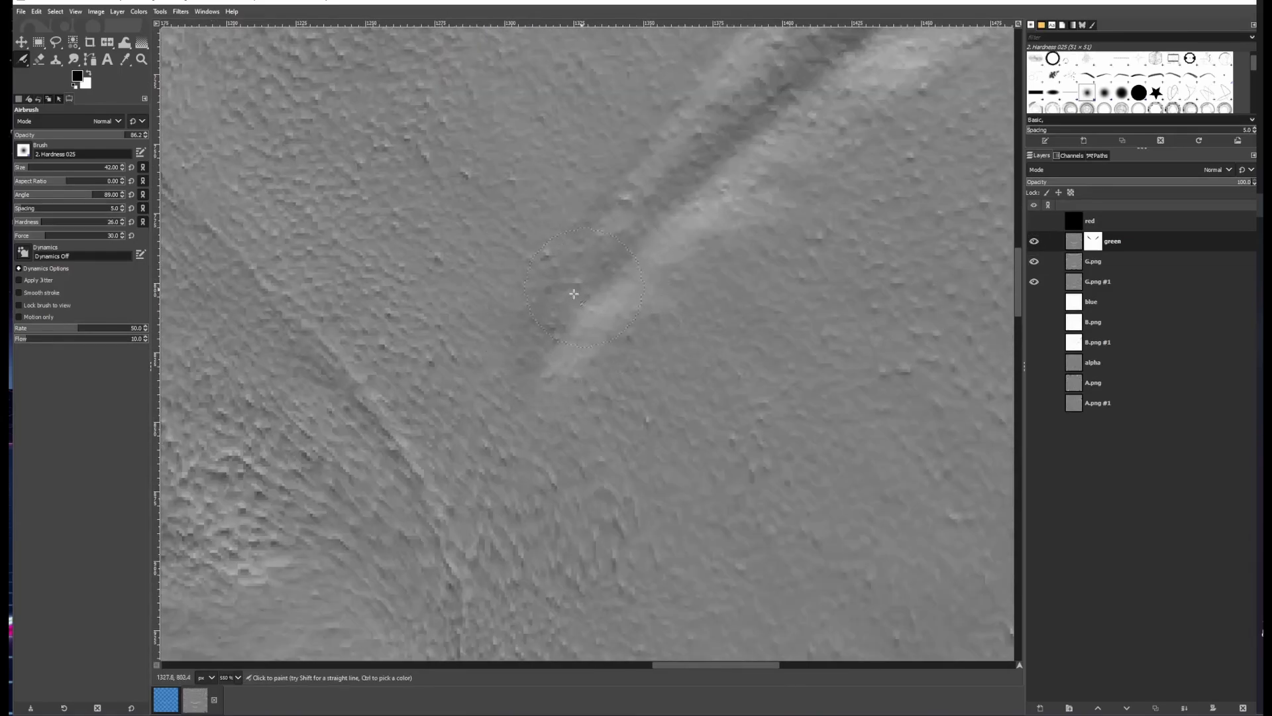
scroll(621, 343, down, 3)
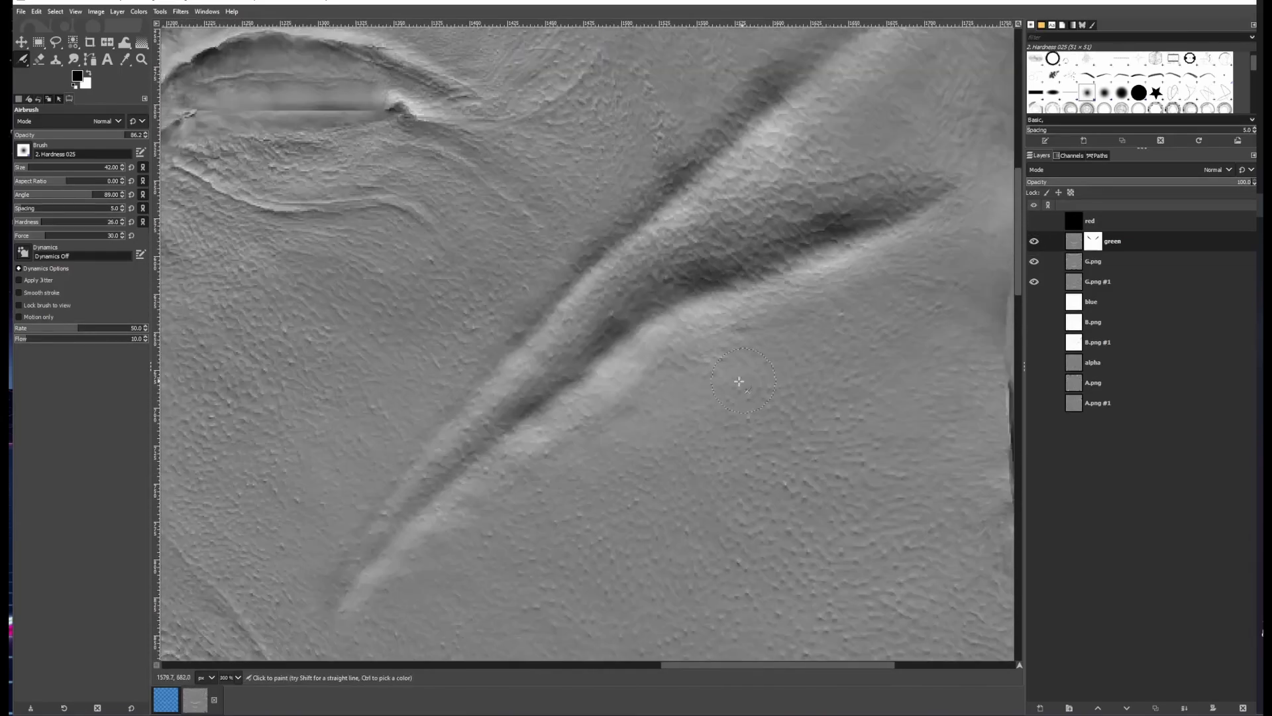
scroll(745, 380, down, 4)
click(1034, 241)
click(1035, 241)
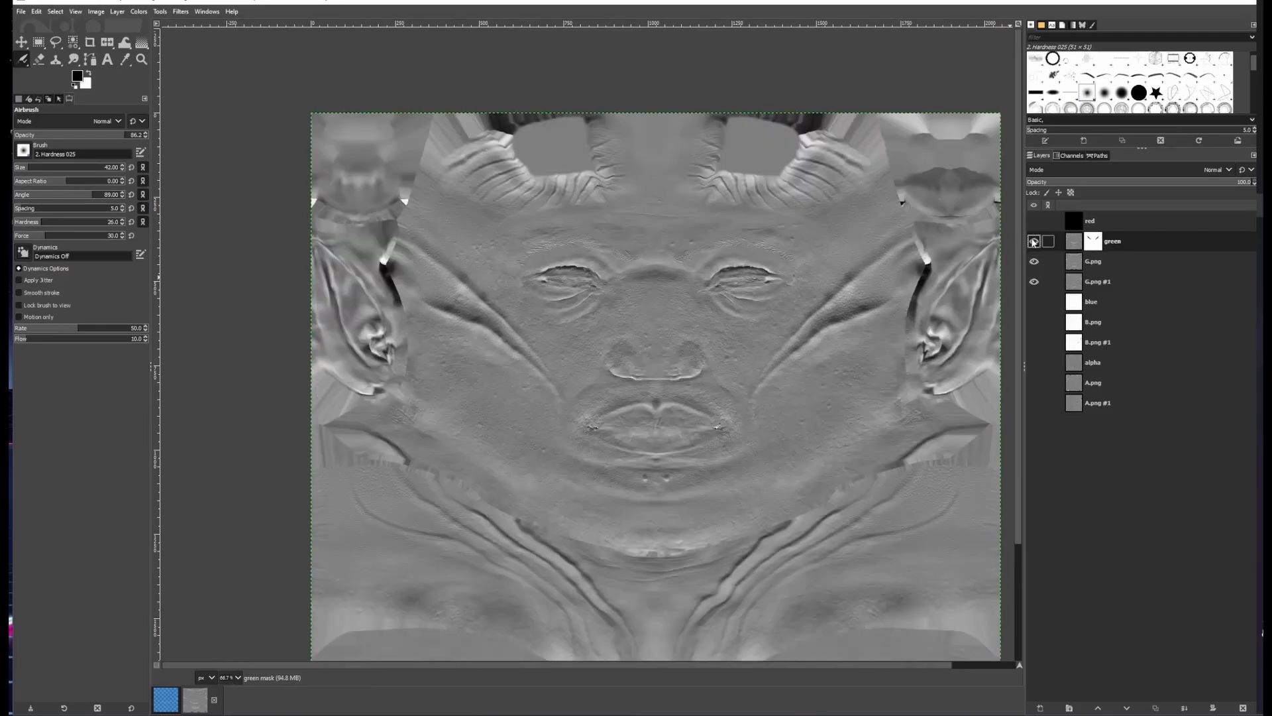
scroll(917, 242, up, 4)
scroll(703, 367, left, 15)
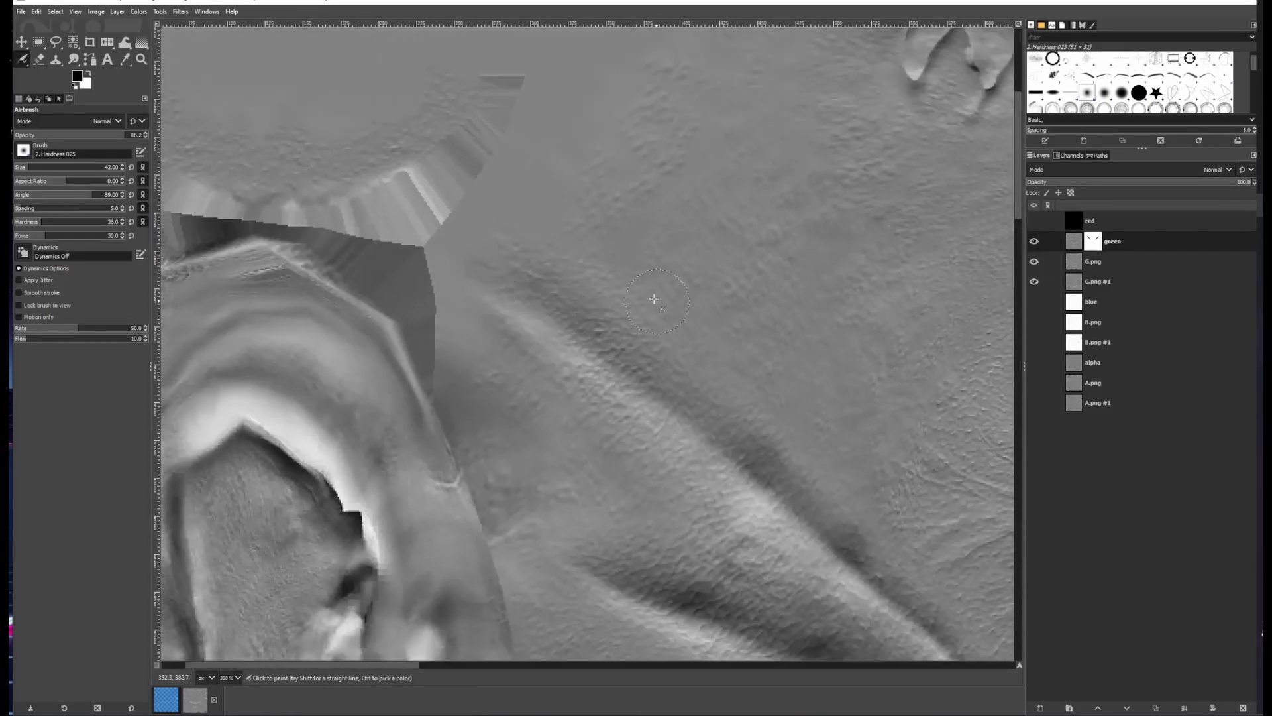
drag(871, 571, 643, 345)
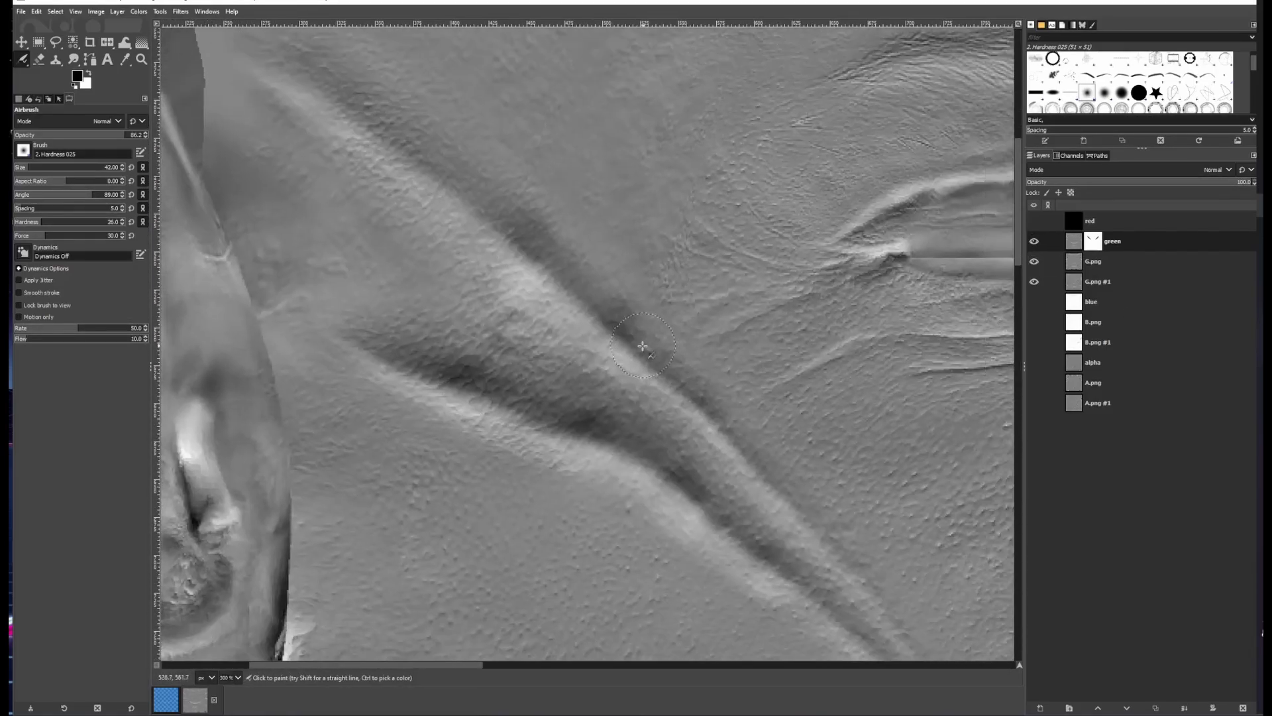
scroll(362, 377, down, 5)
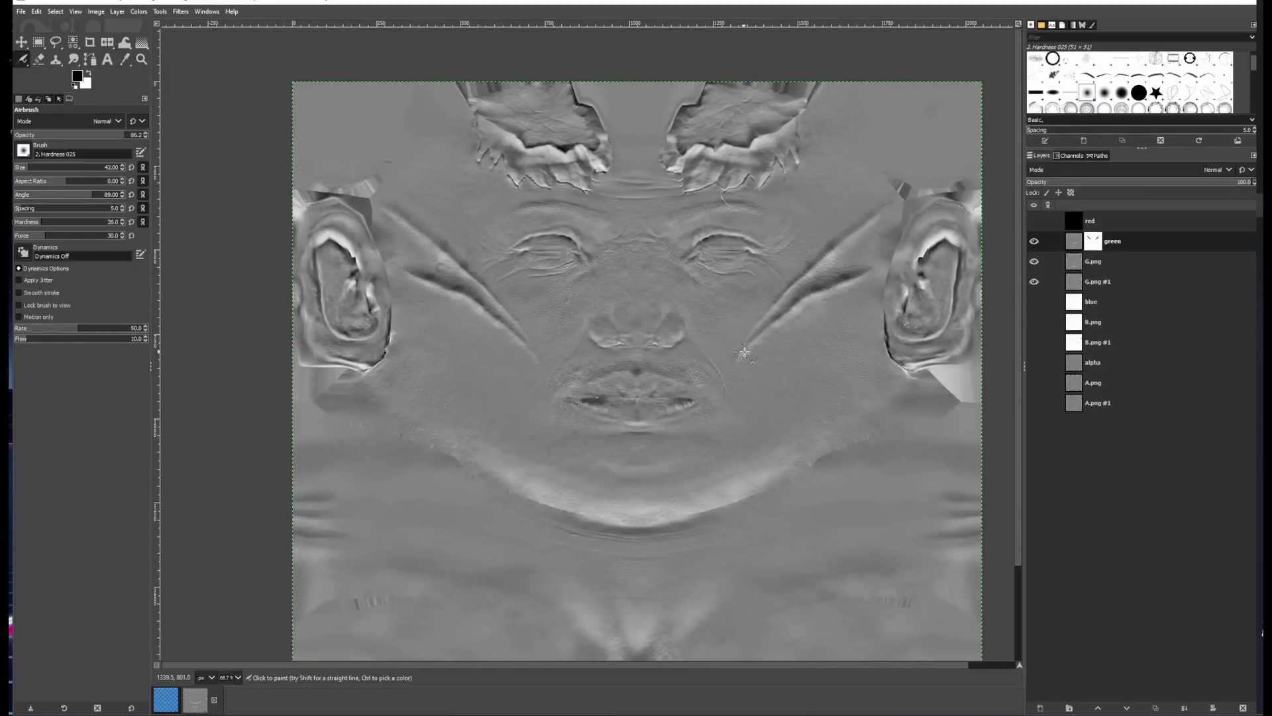
click(1033, 242)
click(1033, 242)
Zoom in on the chin dimples, set the airbrush size to 18, and paint over the left dimple on the mask
key(plus)
key(plus)
key(plus)
key(plus)
key(plus)
key(plus)
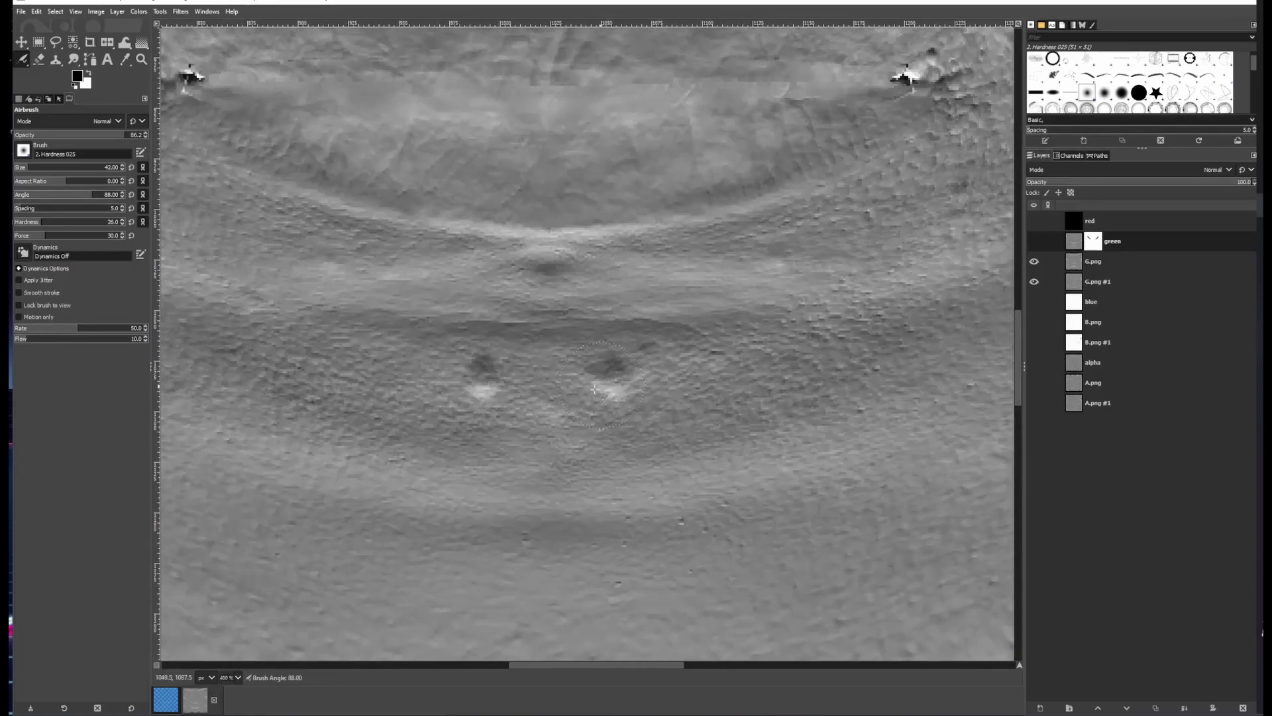
key(n)
key(plus)
key(plus)
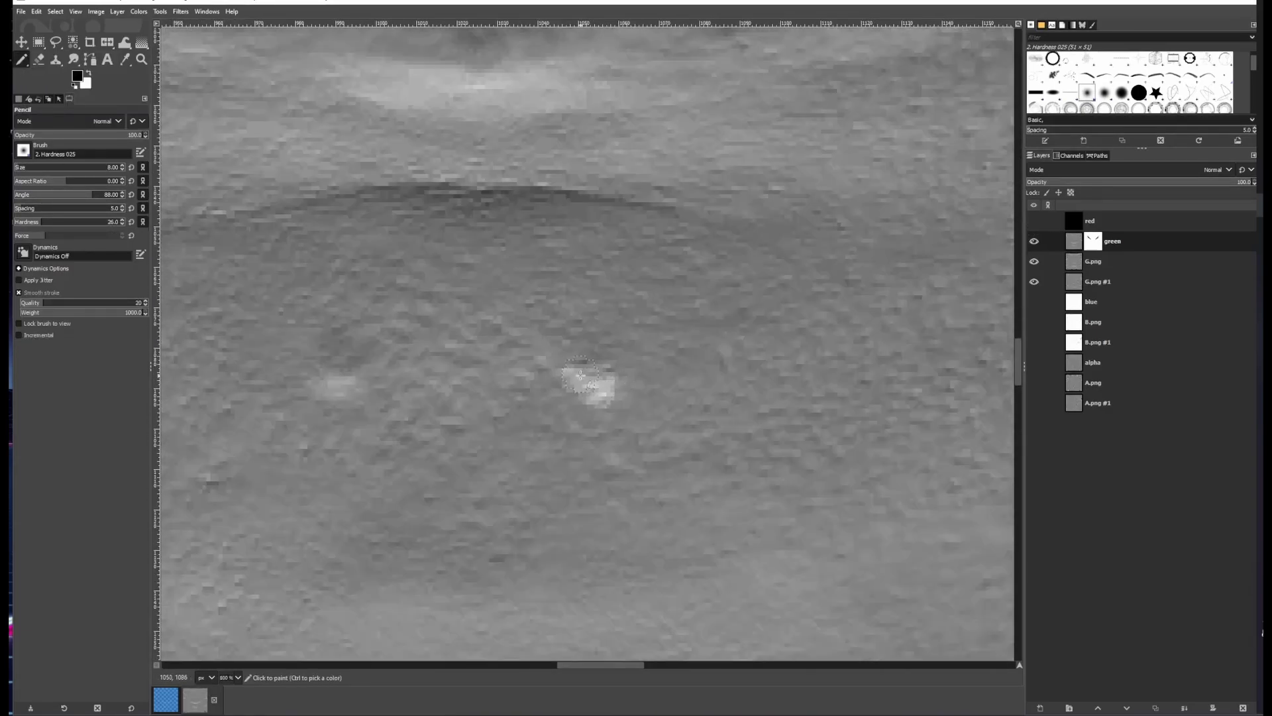
click(1034, 241)
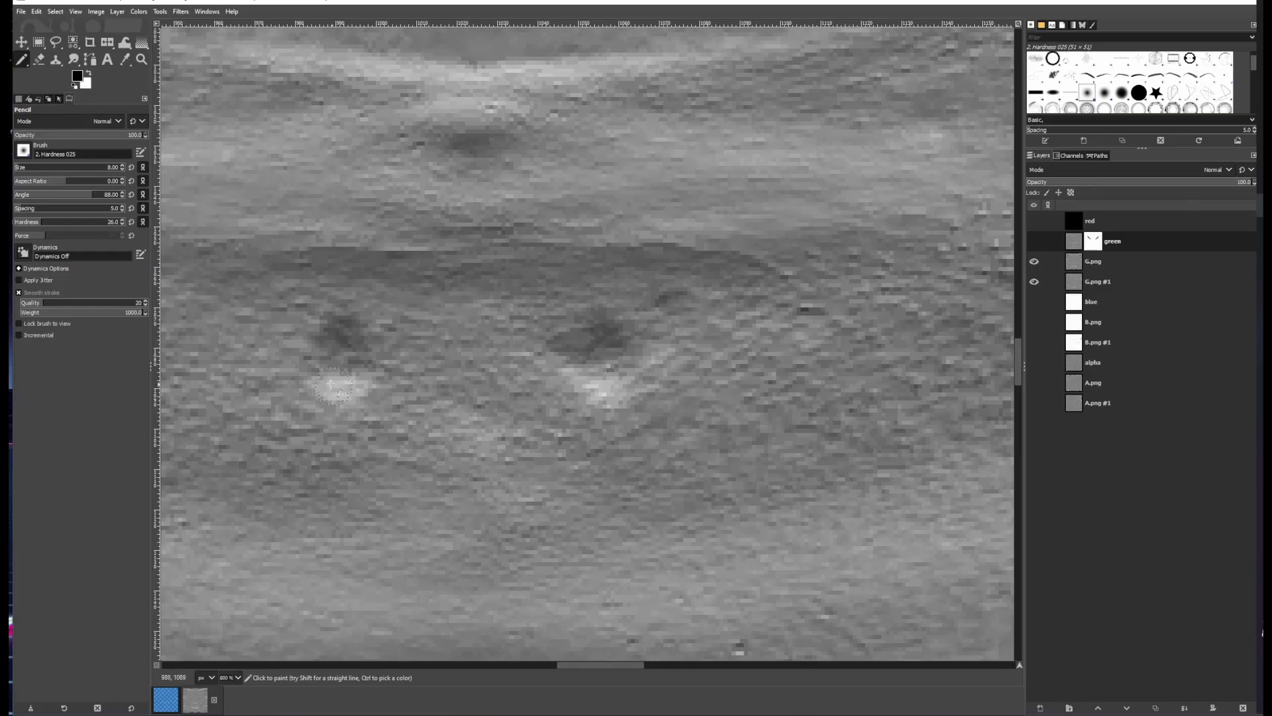
click(1034, 242)
key(a)
drag(371, 361, 462, 361)
scroll(398, 367, up, 1)
click(22, 167)
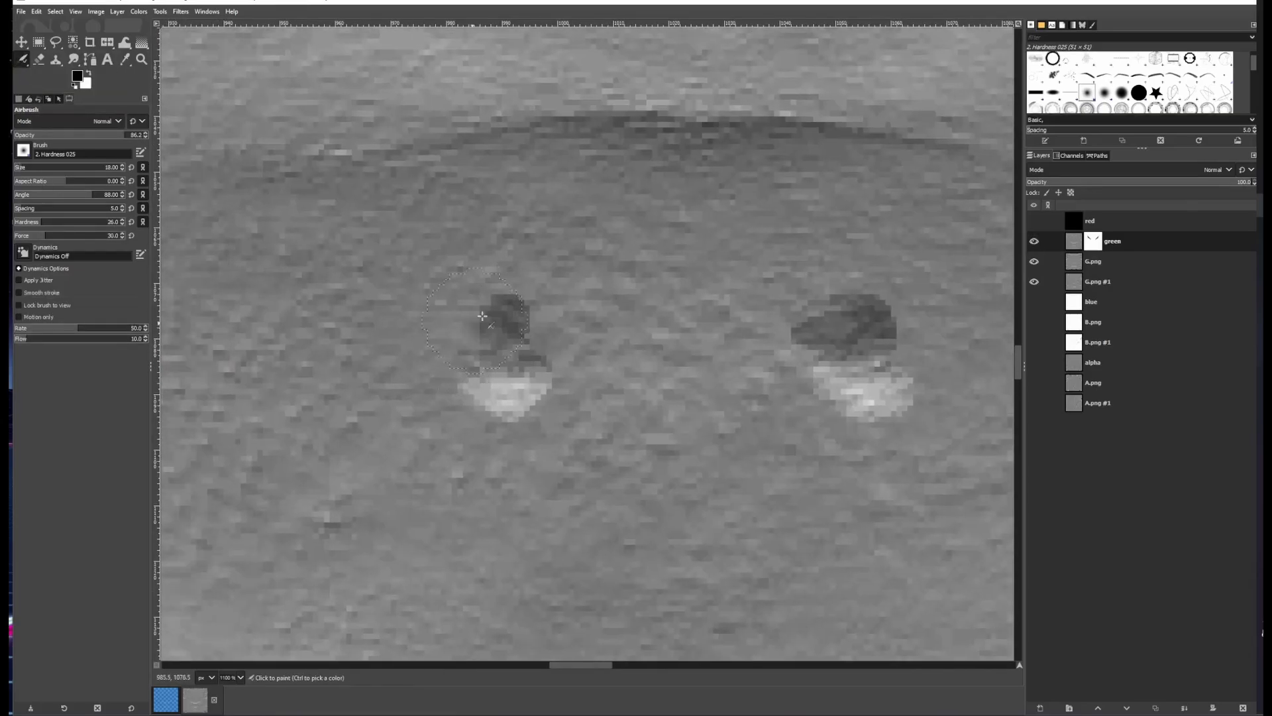
drag(482, 316, 513, 378)
Toggle the green layer's visibility to compare the chin and whole face texture
click(1034, 241)
scroll(701, 355, down, 3)
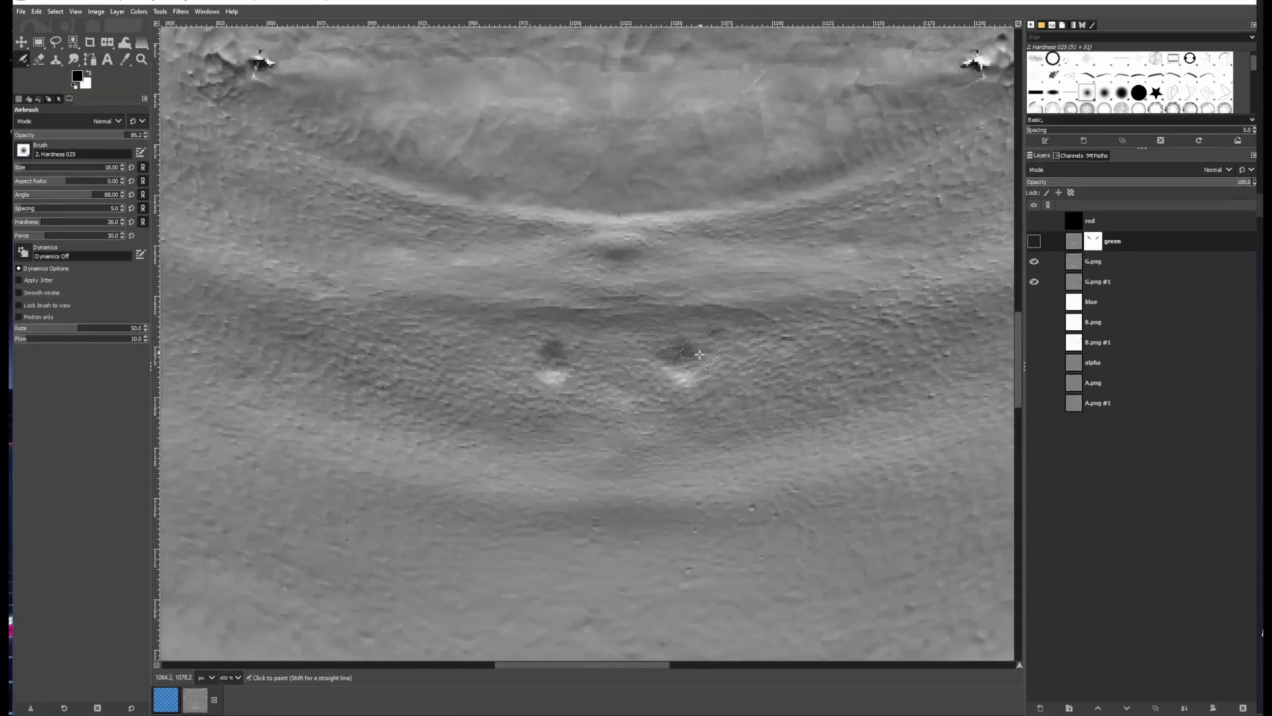
scroll(700, 354, down, 4)
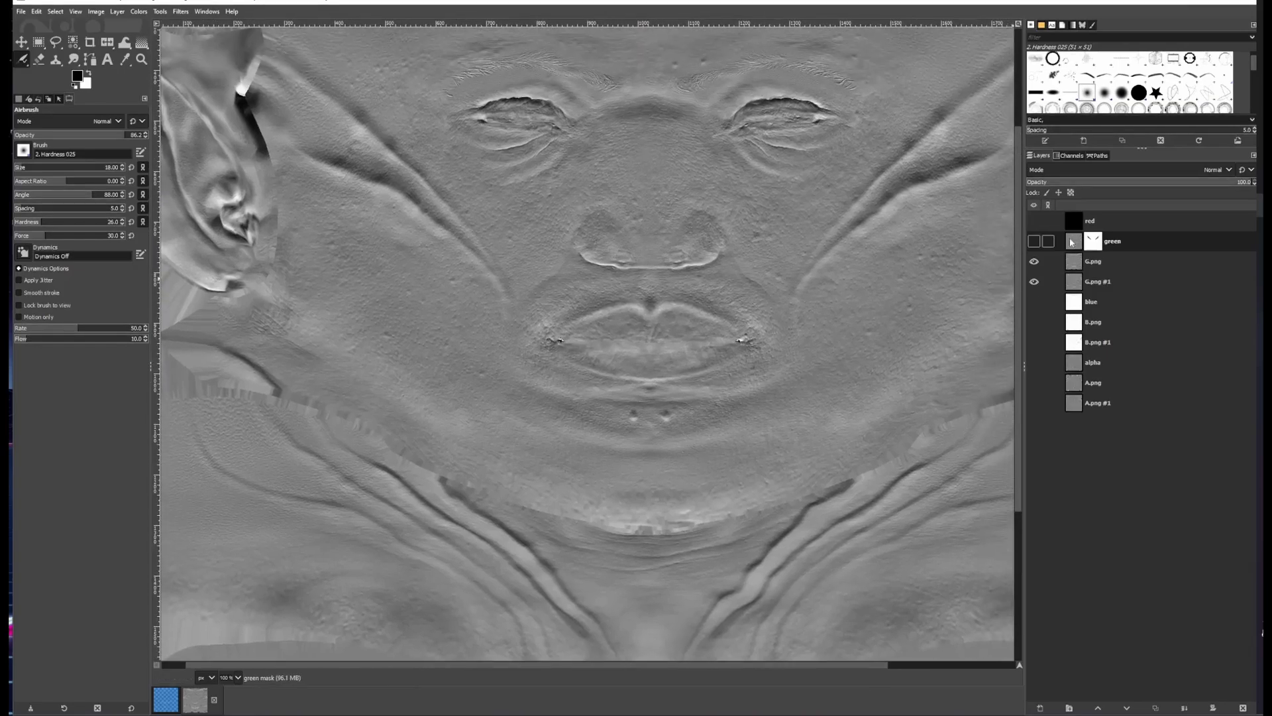
click(1037, 243)
click(1037, 243)
scroll(663, 365, down, 2)
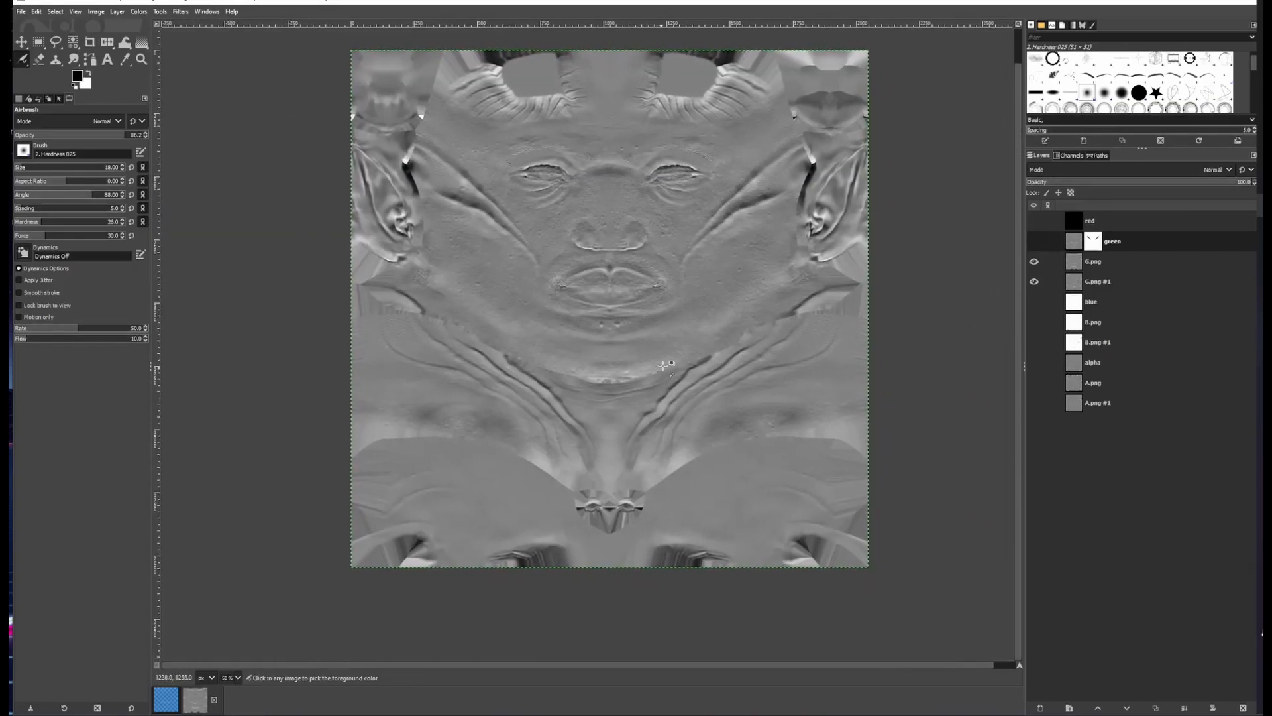
scroll(663, 366, up, 1)
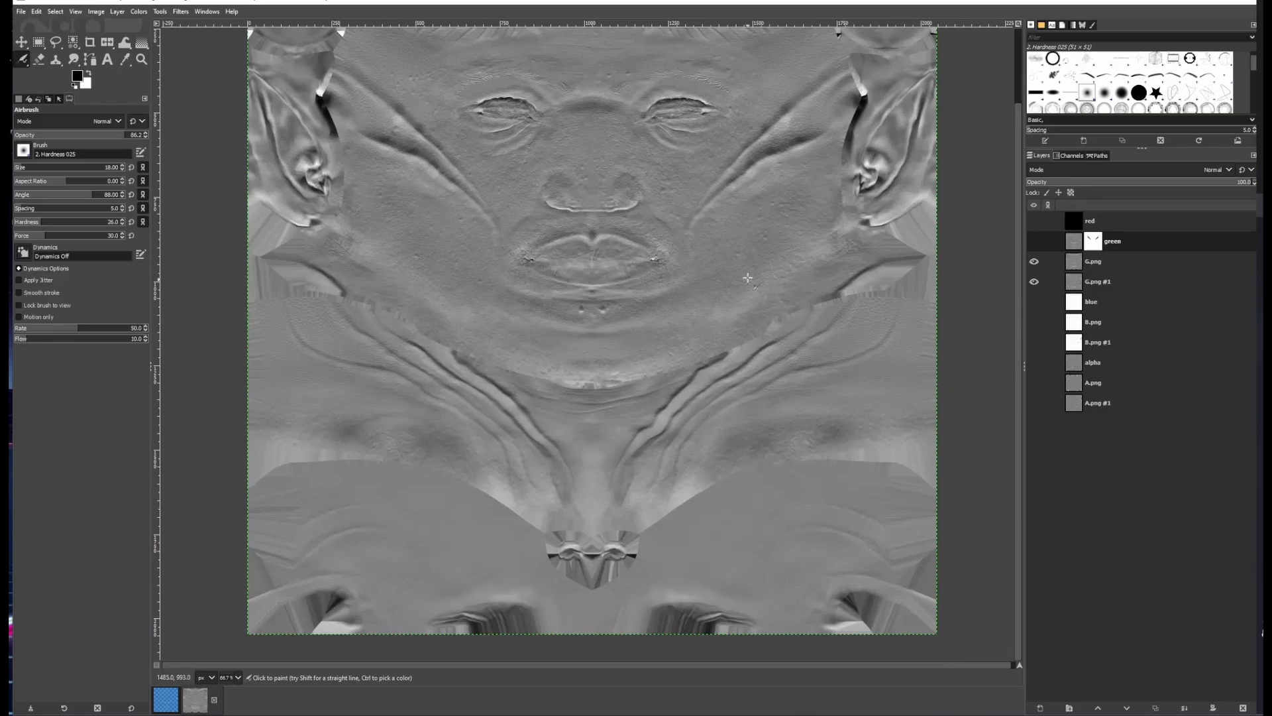
Merge the green layer down into the G.png layer below it
drag(740, 259, 788, 408)
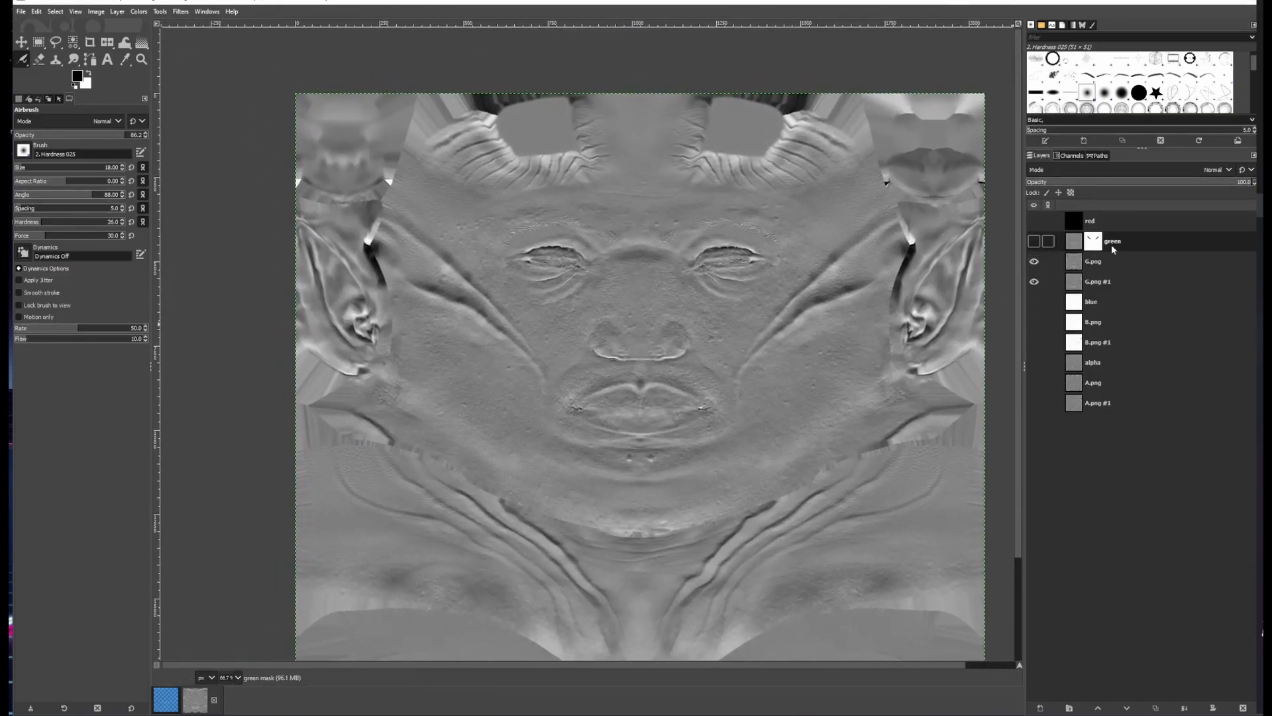
click(1035, 242)
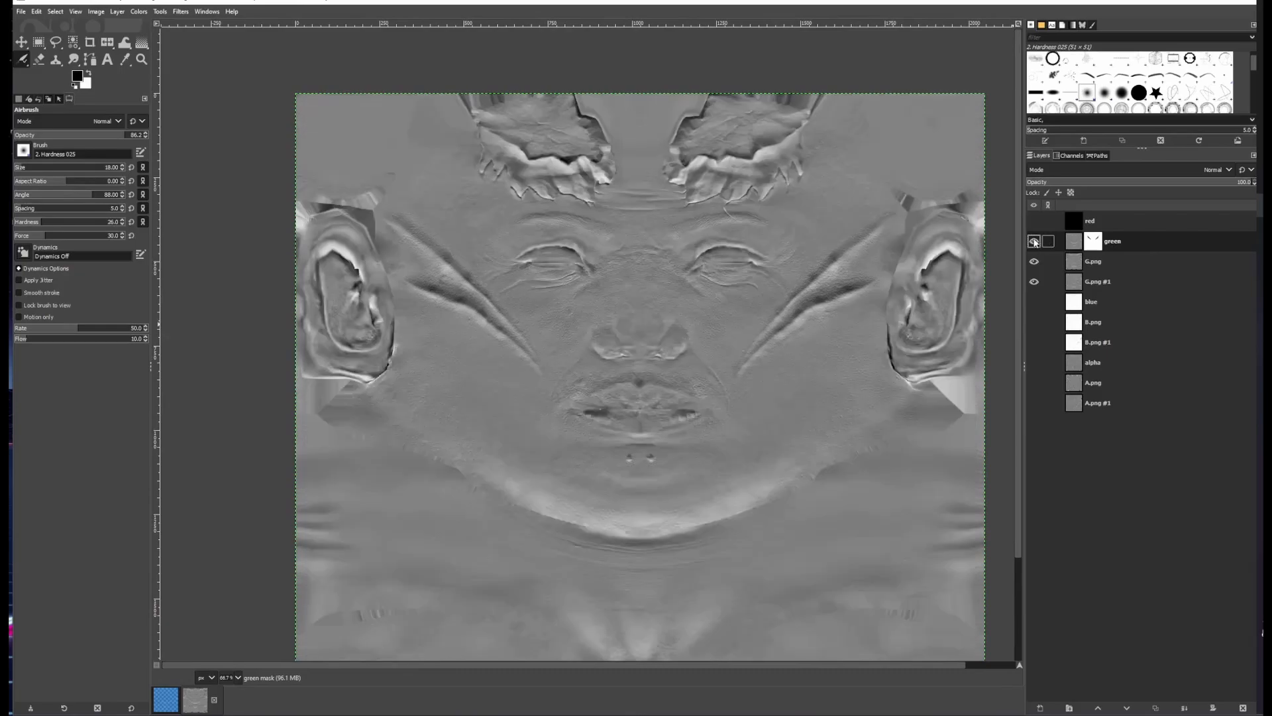
right_click(1162, 246)
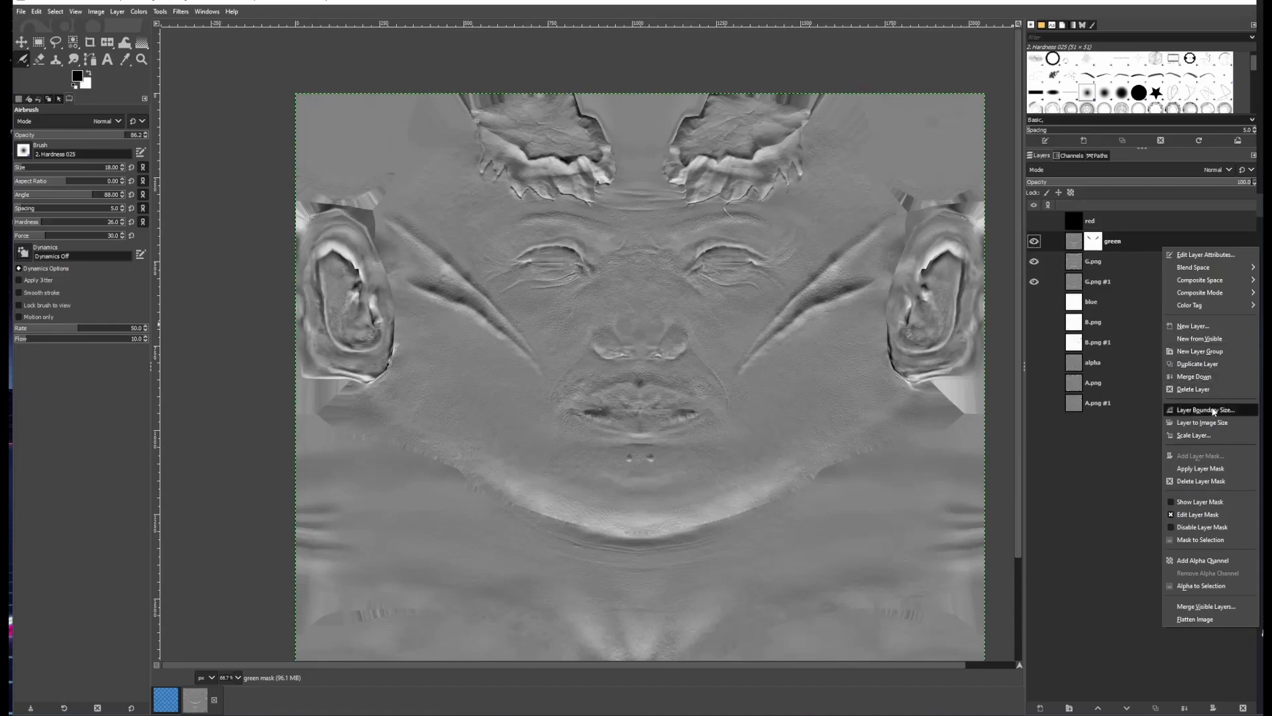
click(1194, 377)
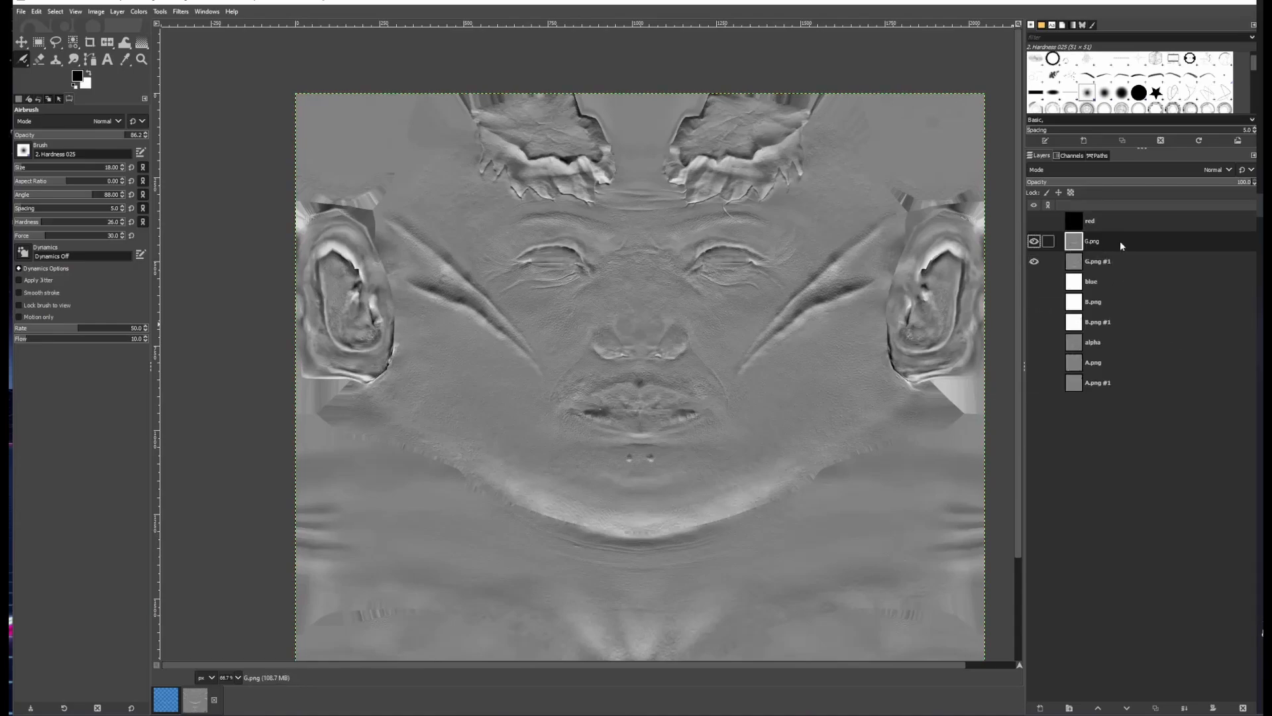
Add a white, full-opacity layer mask to the G.png layer
right_click(1120, 241)
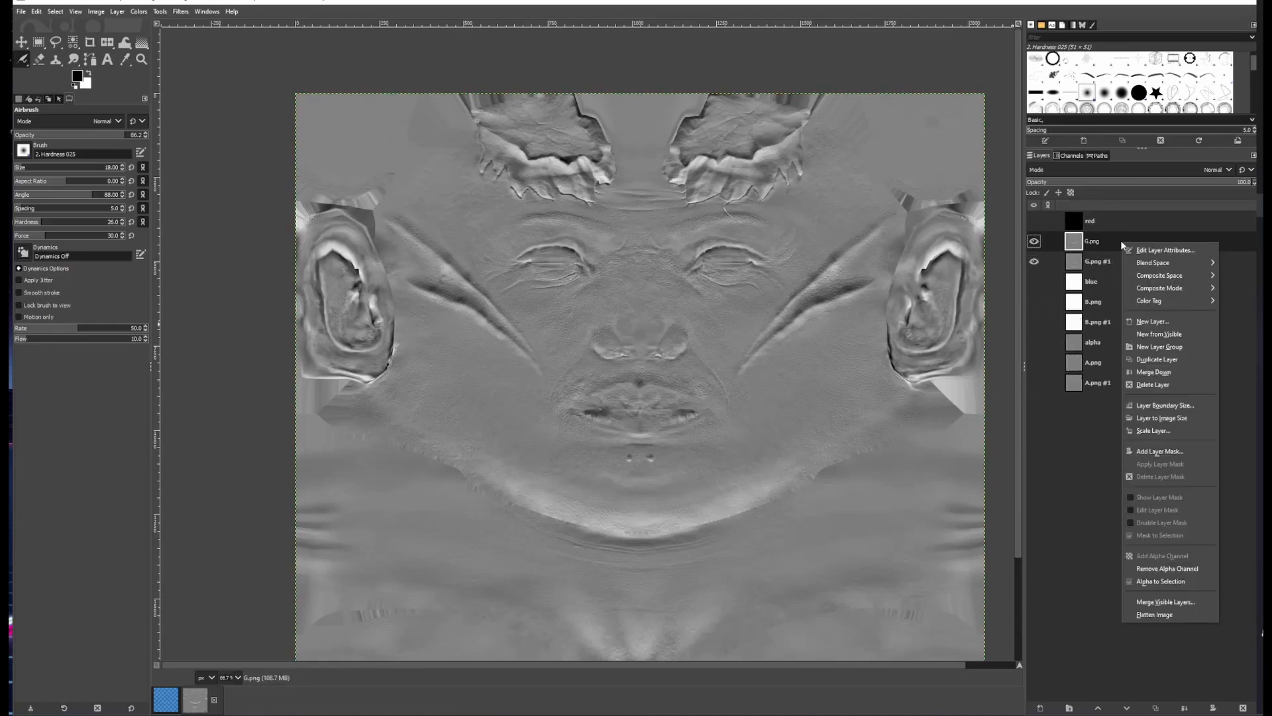
click(1159, 450)
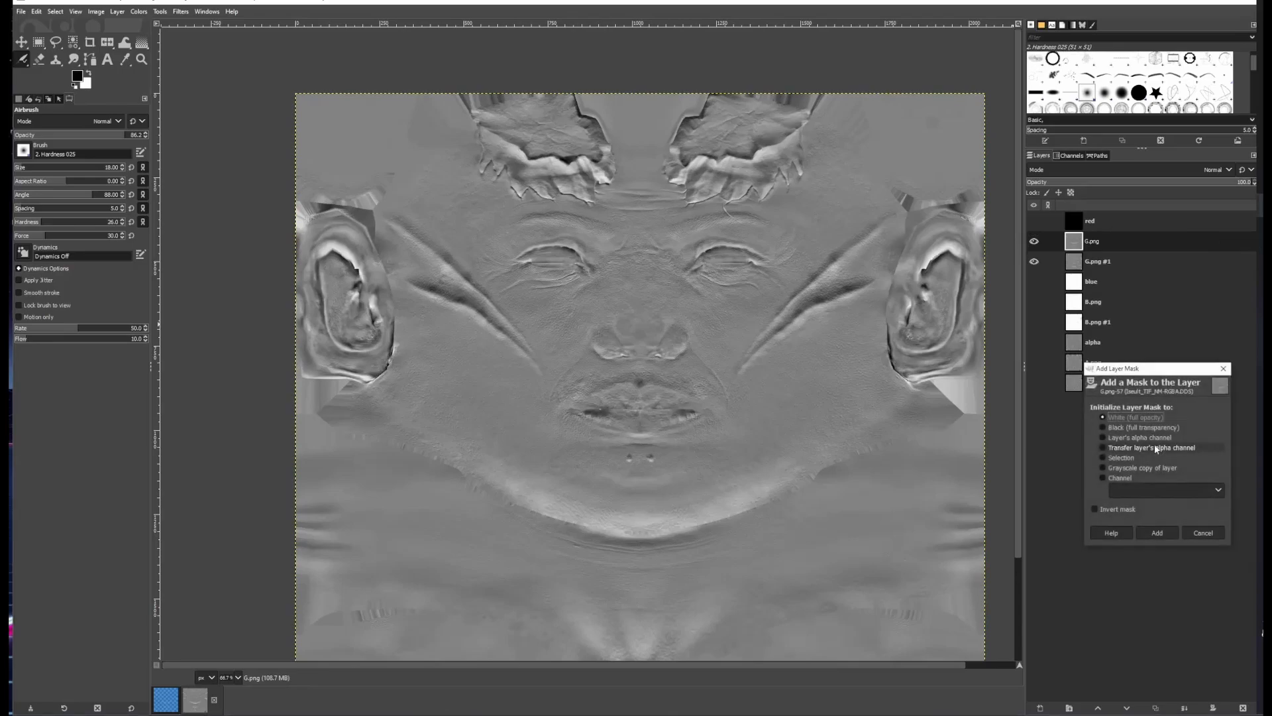
click(1156, 533)
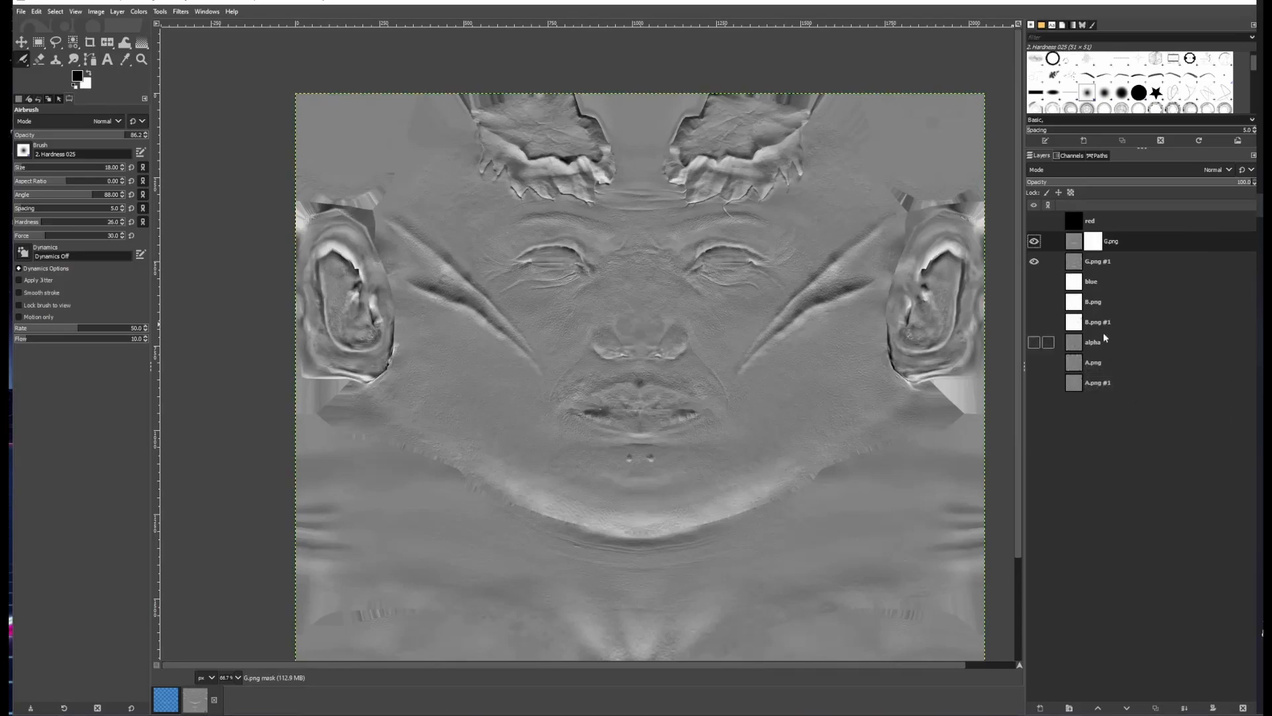
Zoom in on the left cheek creases and toggle G.png's visibility to compare the wrinkle detail
click(1034, 242)
click(1035, 243)
click(1034, 242)
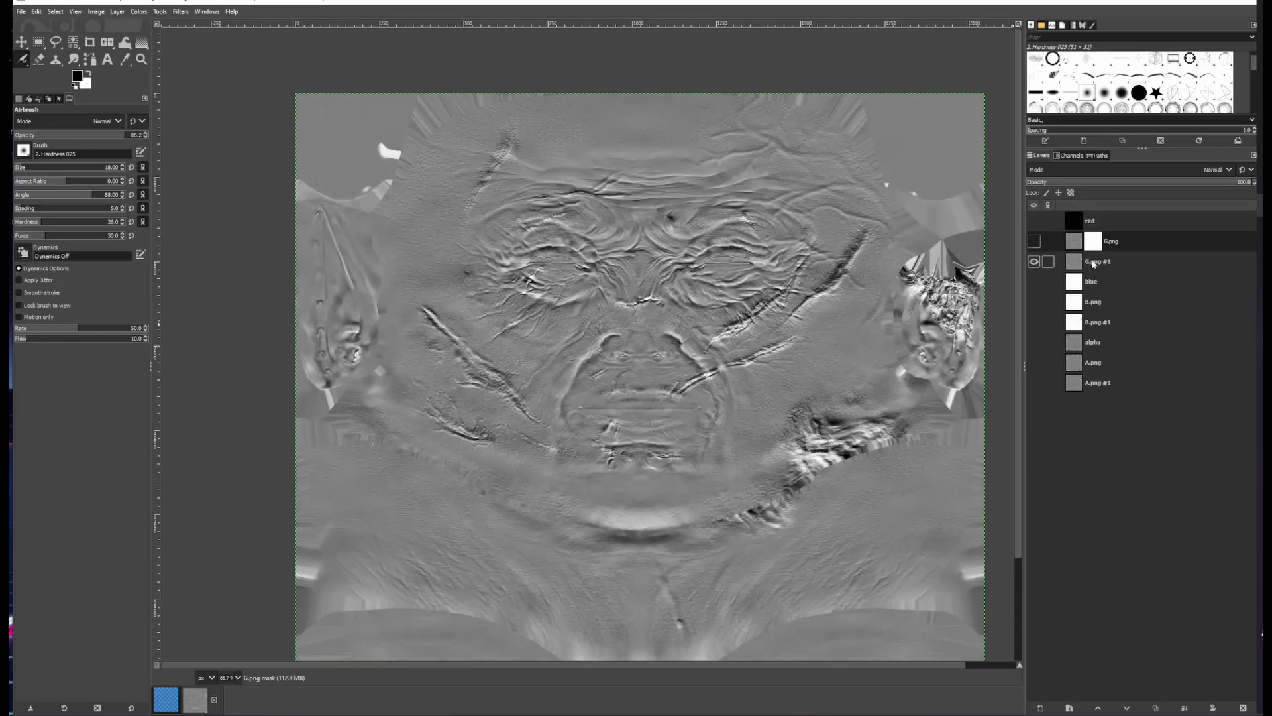
drag(496, 395, 674, 404)
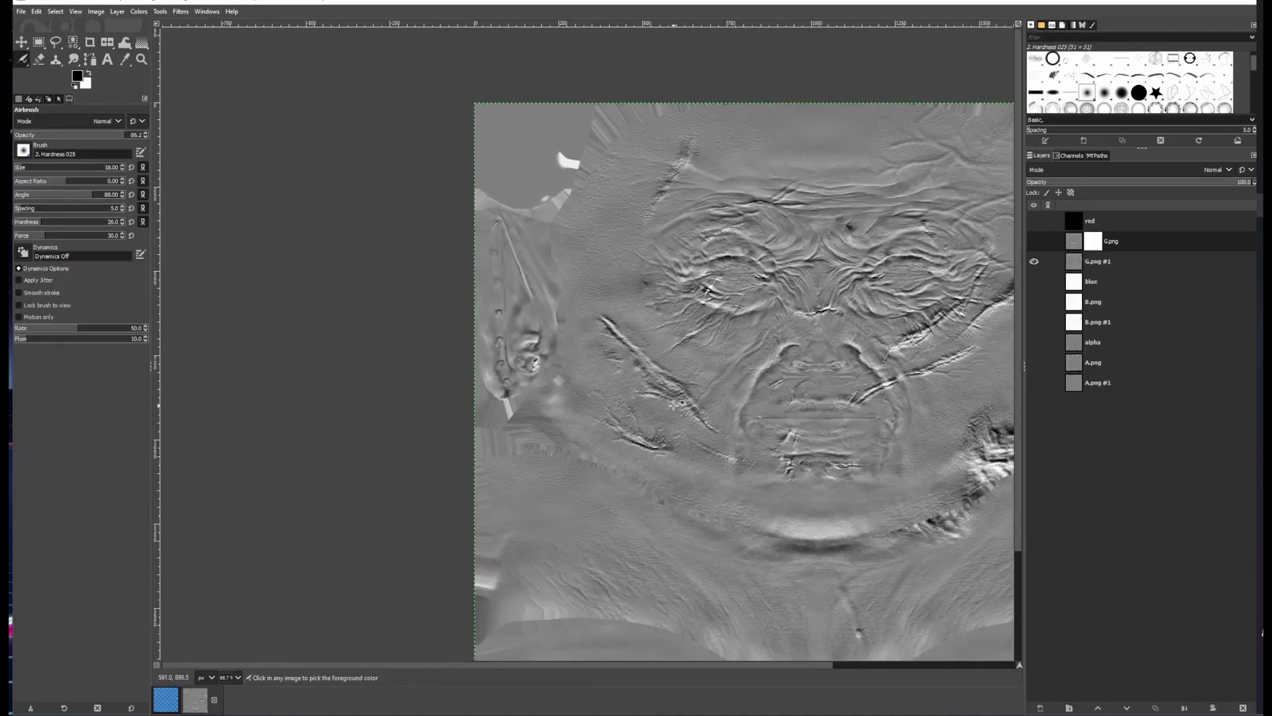
scroll(675, 404, up, 3)
drag(623, 454, 542, 327)
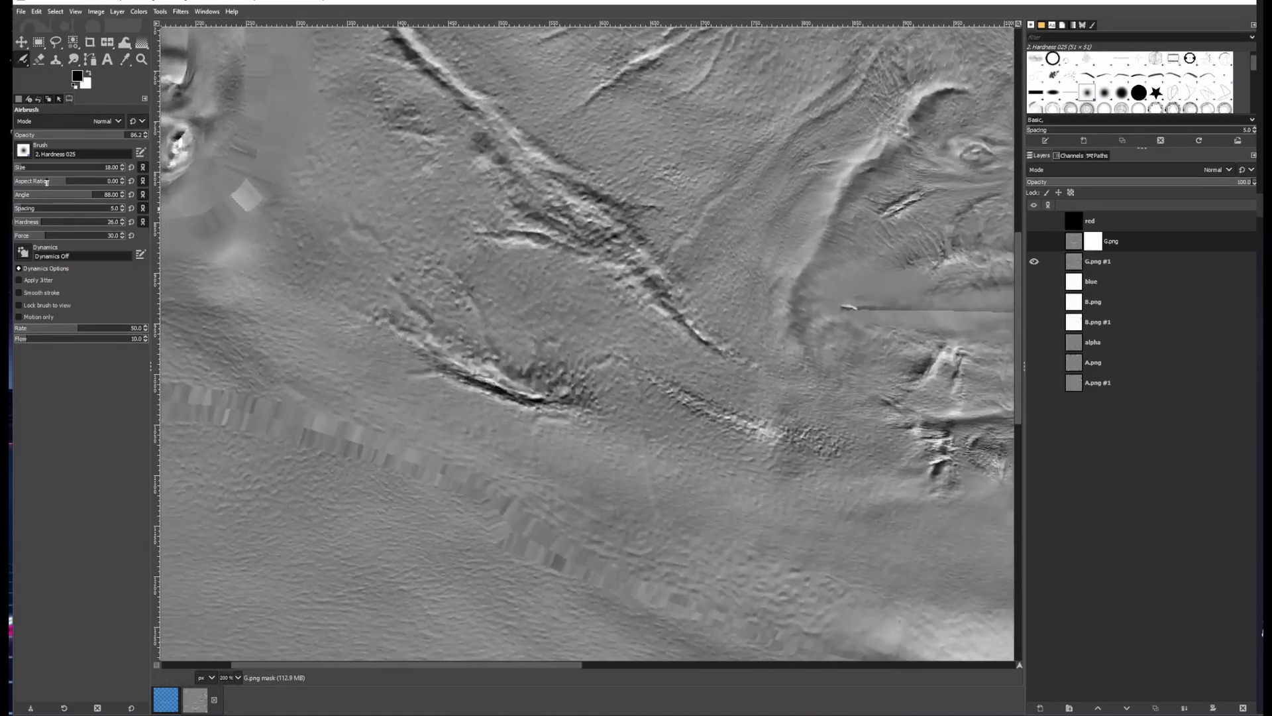
scroll(26, 168, up, 13)
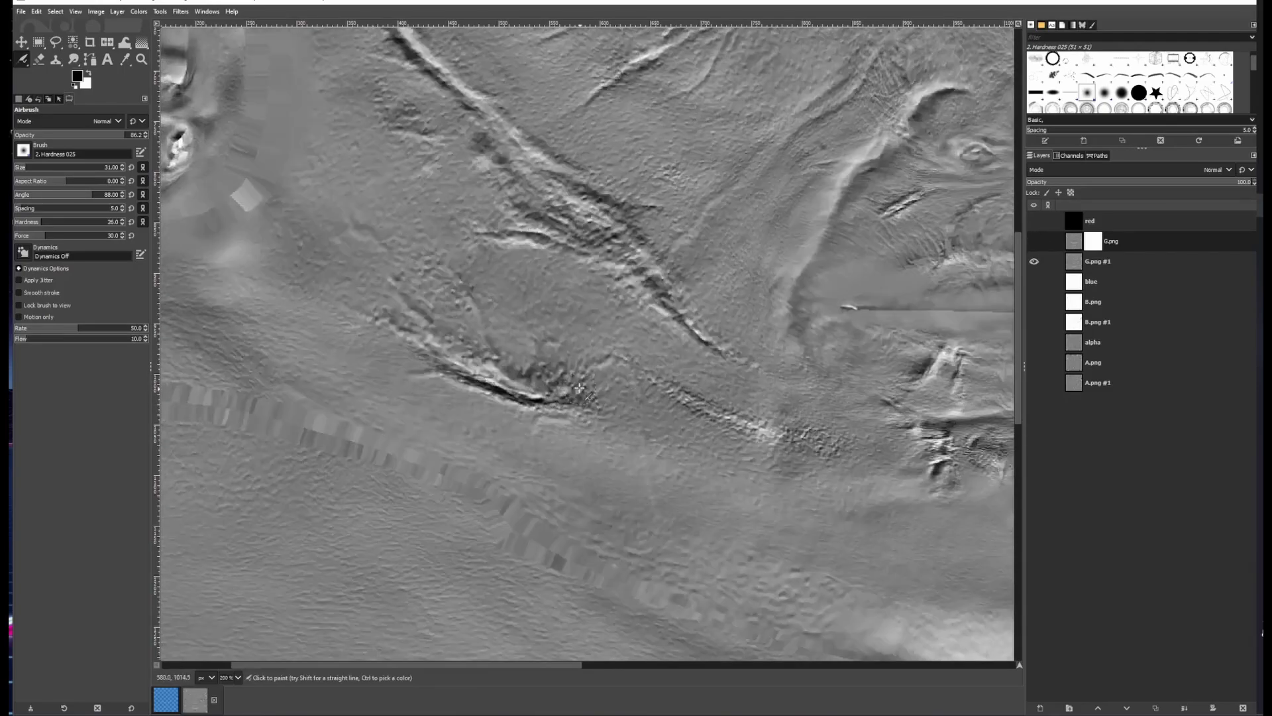
scroll(450, 278, up, 5)
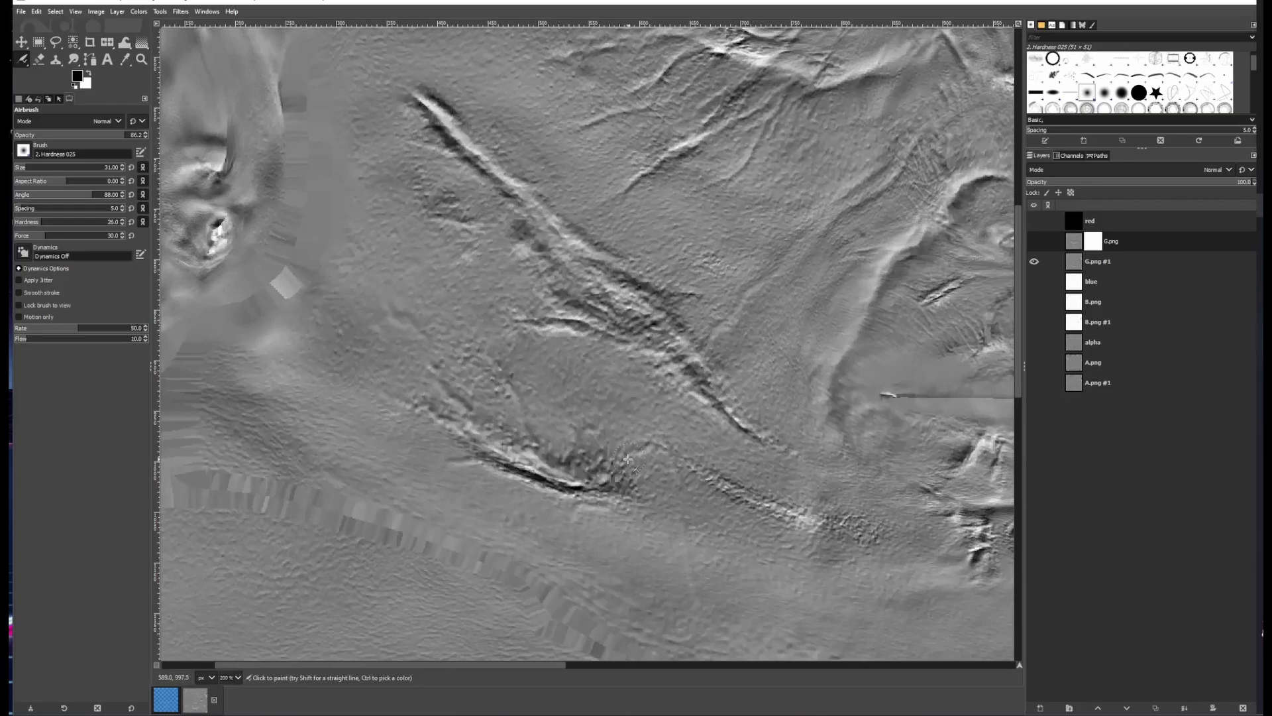
click(1033, 241)
scroll(251, 398, down, 2)
click(1033, 241)
drag(636, 371, 534, 405)
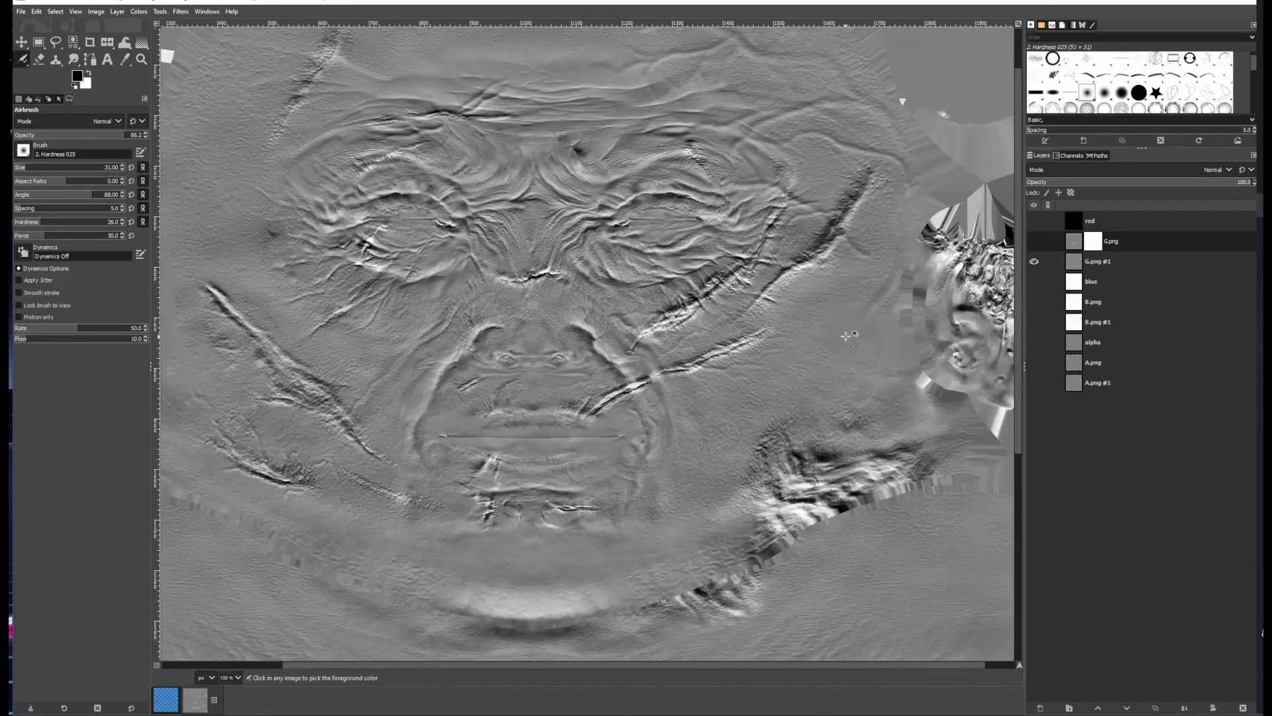
Examine the mouth and right cheek crease area, toggling G.png's visibility to compare both versions
click(1032, 241)
click(1033, 241)
scroll(806, 299, up, 1)
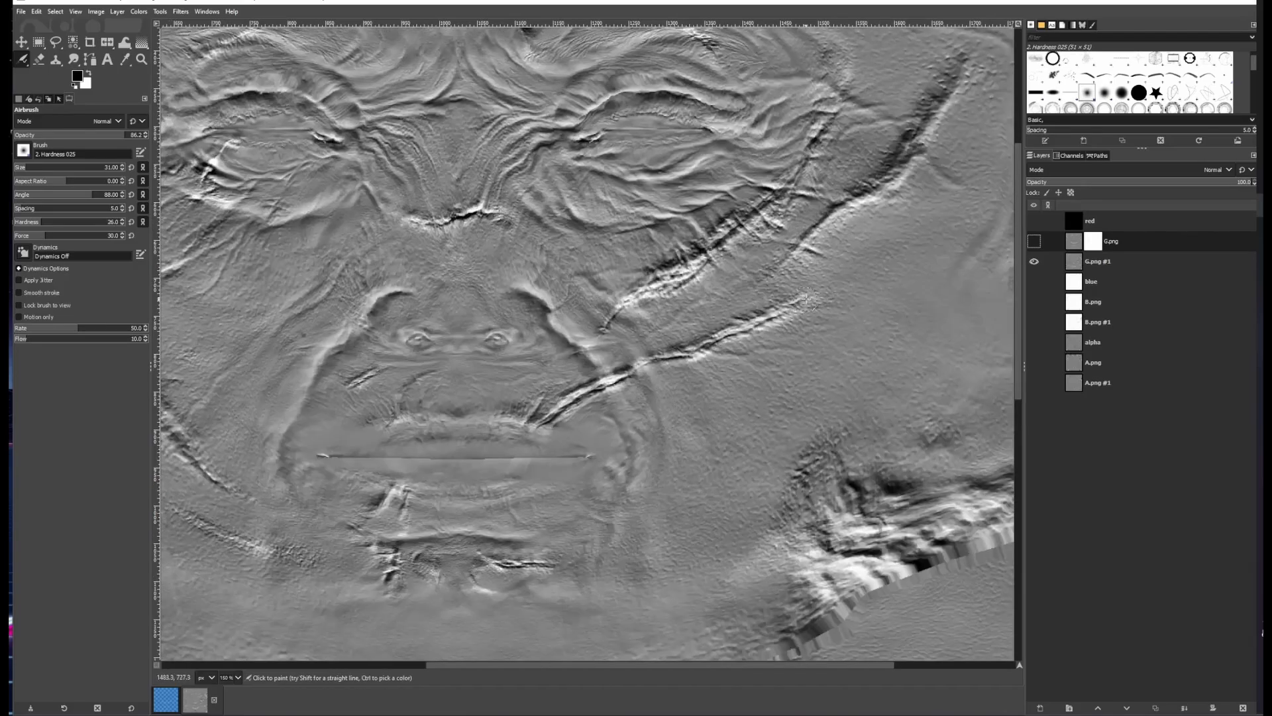
click(1032, 241)
click(1032, 242)
scroll(826, 326, down, 3)
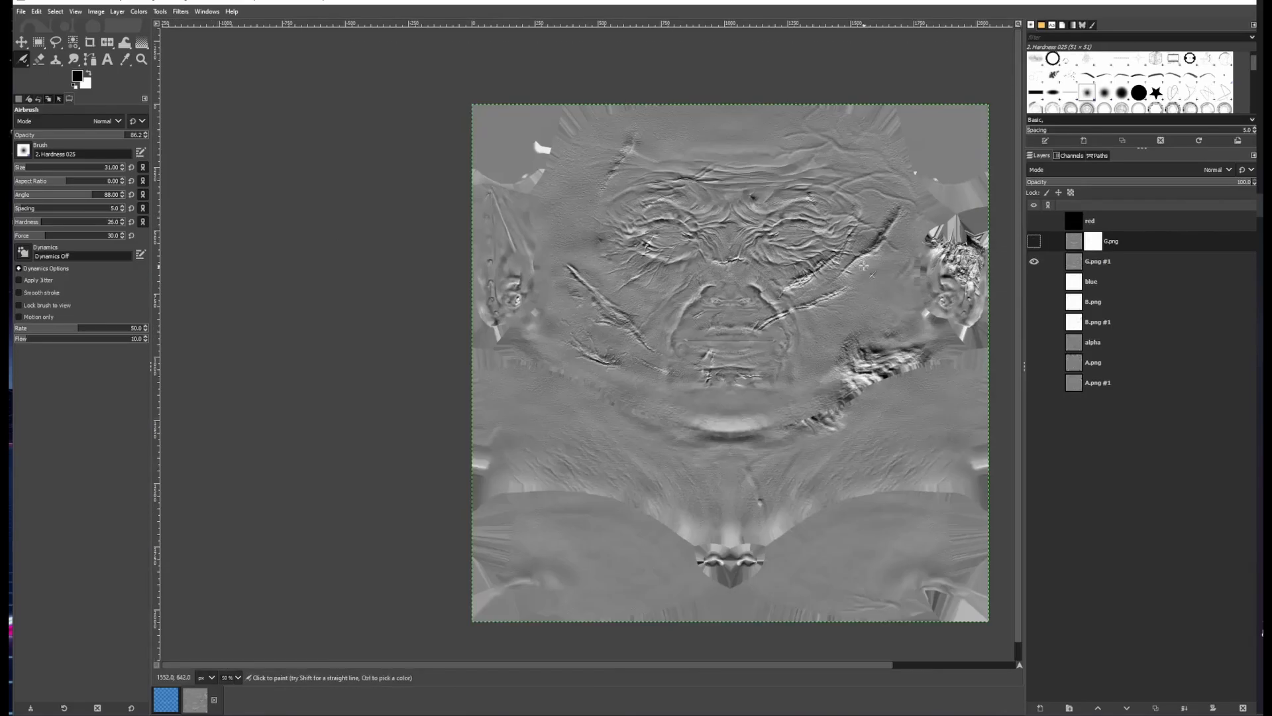
scroll(756, 318, up, 3)
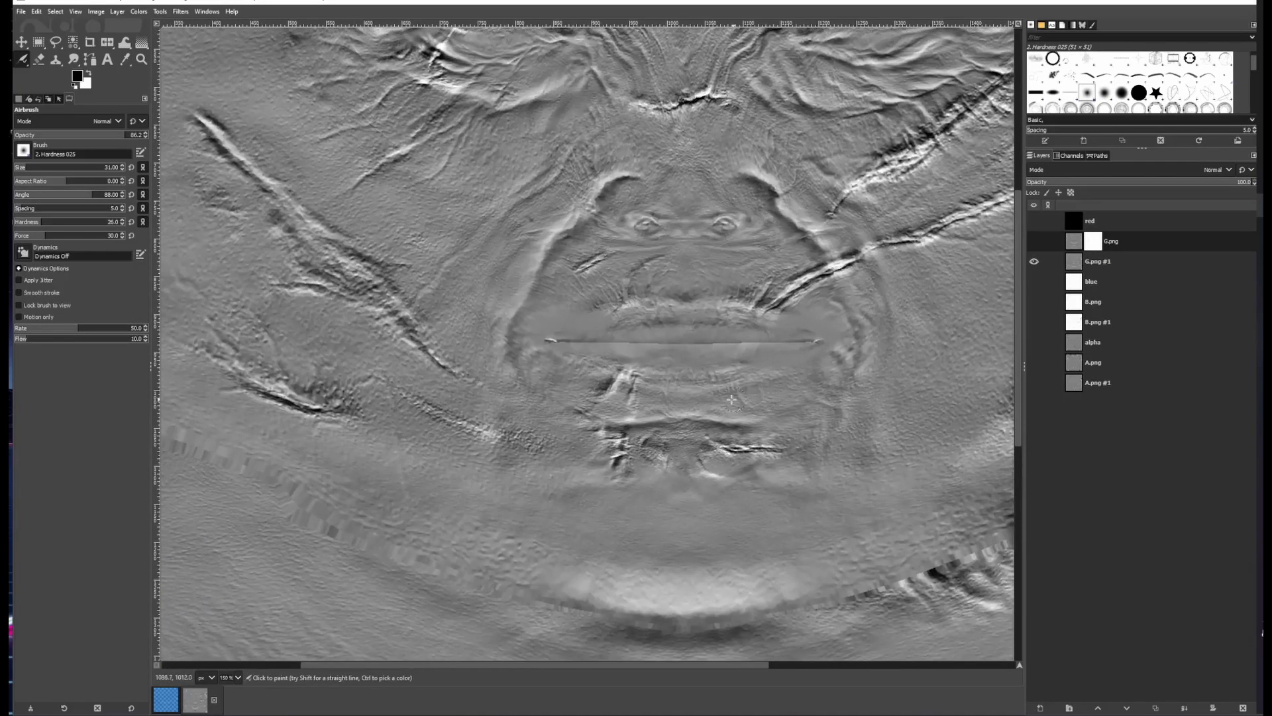
click(1033, 241)
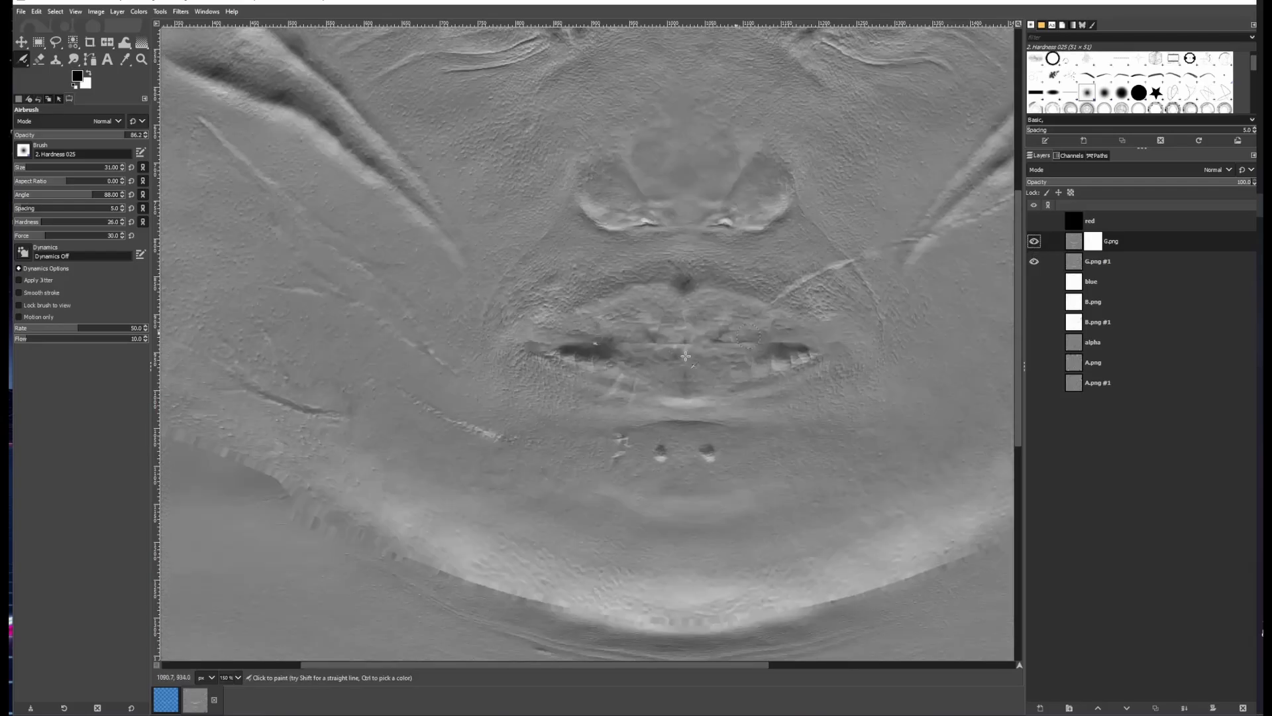
scroll(629, 346, up, 1)
drag(618, 424, 338, 638)
click(1034, 242)
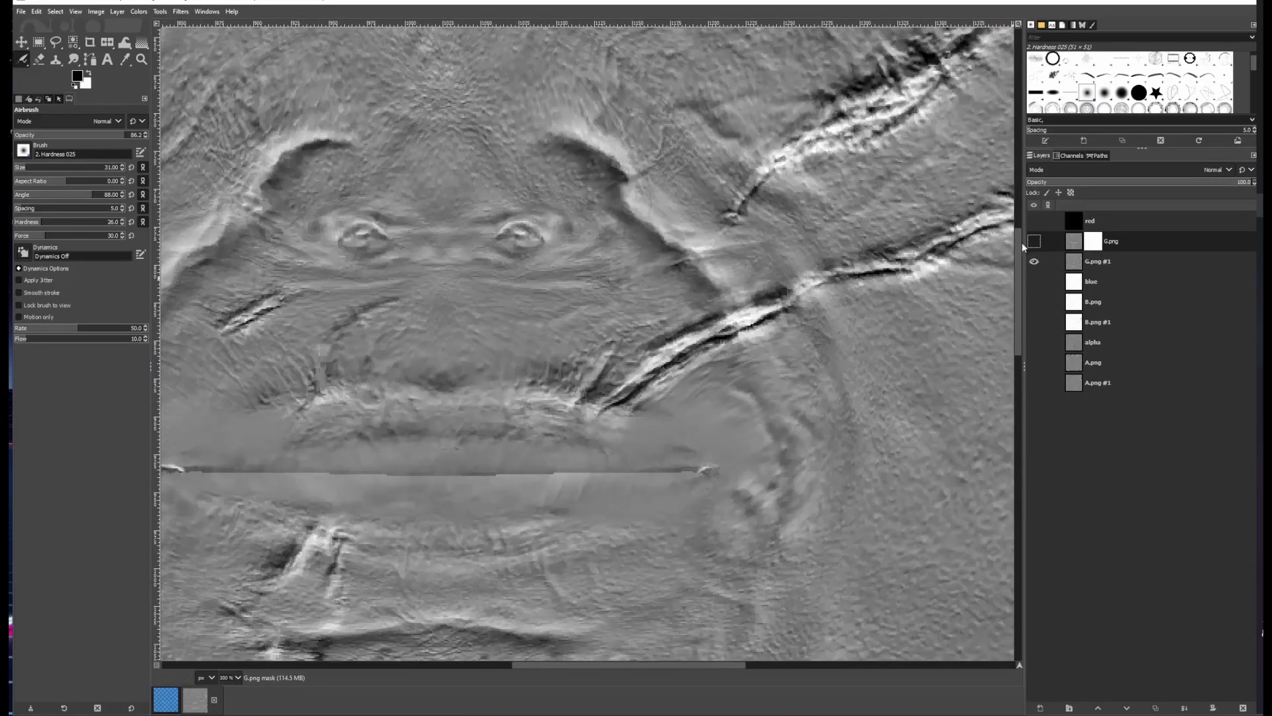
mouse_move(960, 225)
mouse_down()
mouse_move(804, 279)
mouse_move(863, 275)
mouse_move(801, 287)
mouse_up()
scroll(928, 278, down, 3)
click(1033, 241)
Switch to the Pencil tool and paint along the right cheek crease beside the mouth on G.png's mask
click(22, 59)
scroll(789, 362, up, 4)
drag(789, 362, 731, 396)
click(542, 414)
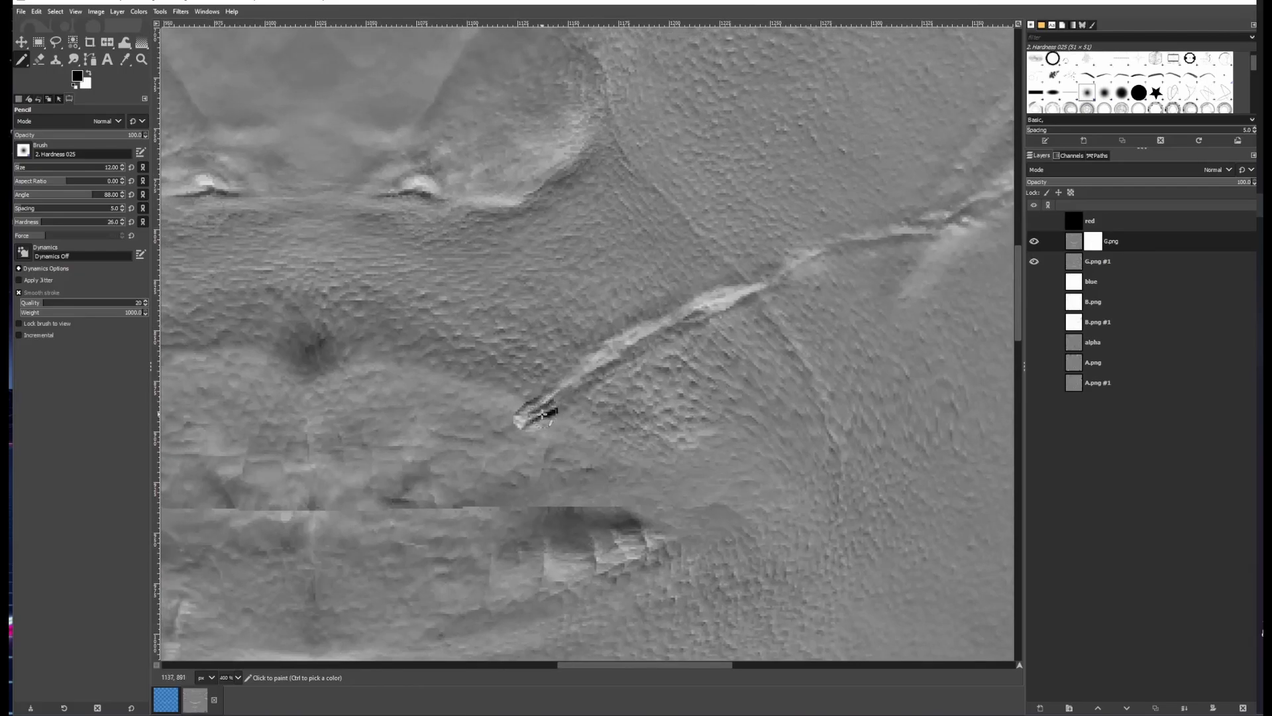
mouse_move(542, 414)
mouse_down()
mouse_move(695, 308)
mouse_move(762, 275)
mouse_up()
click(1034, 241)
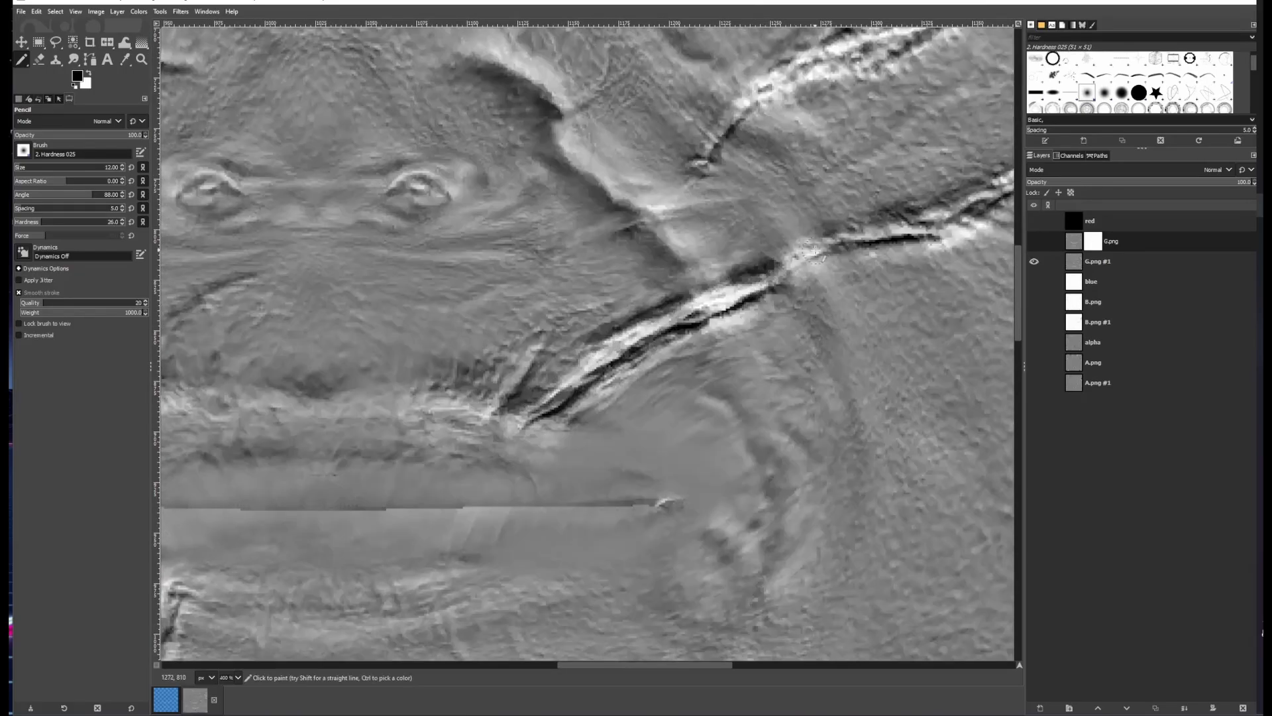
drag(962, 206, 577, 407)
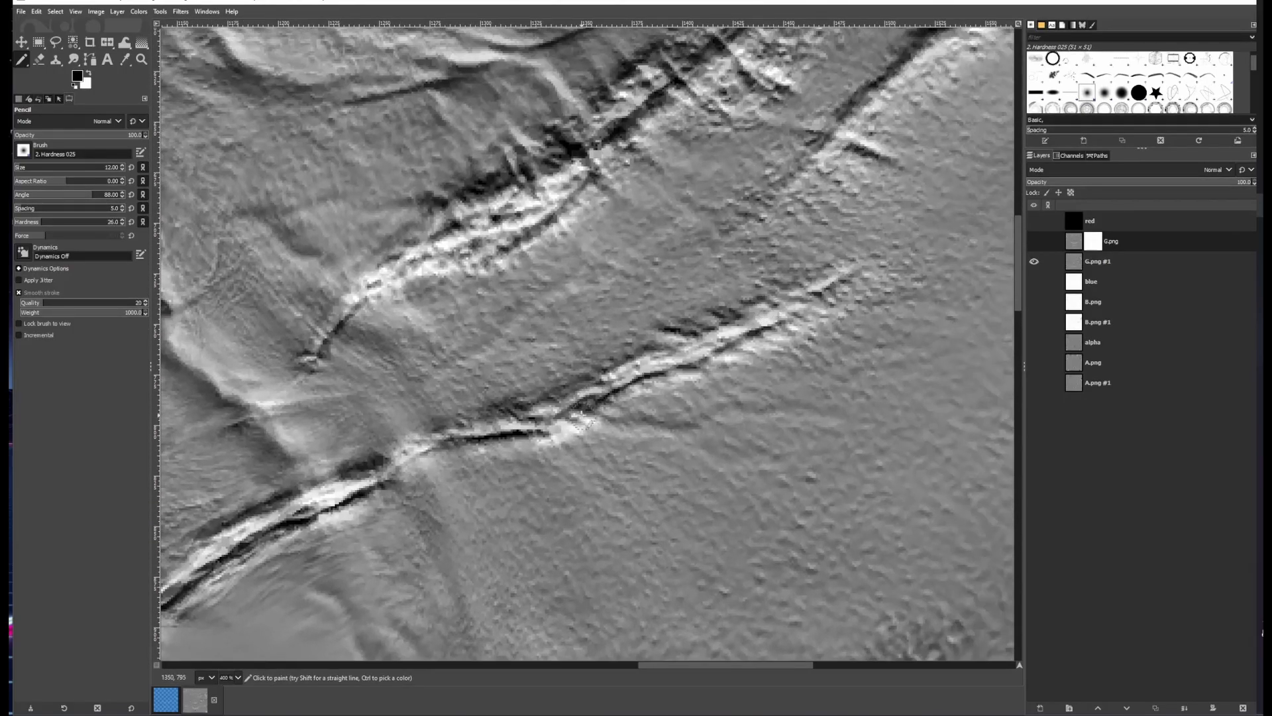
drag(398, 469, 881, 304)
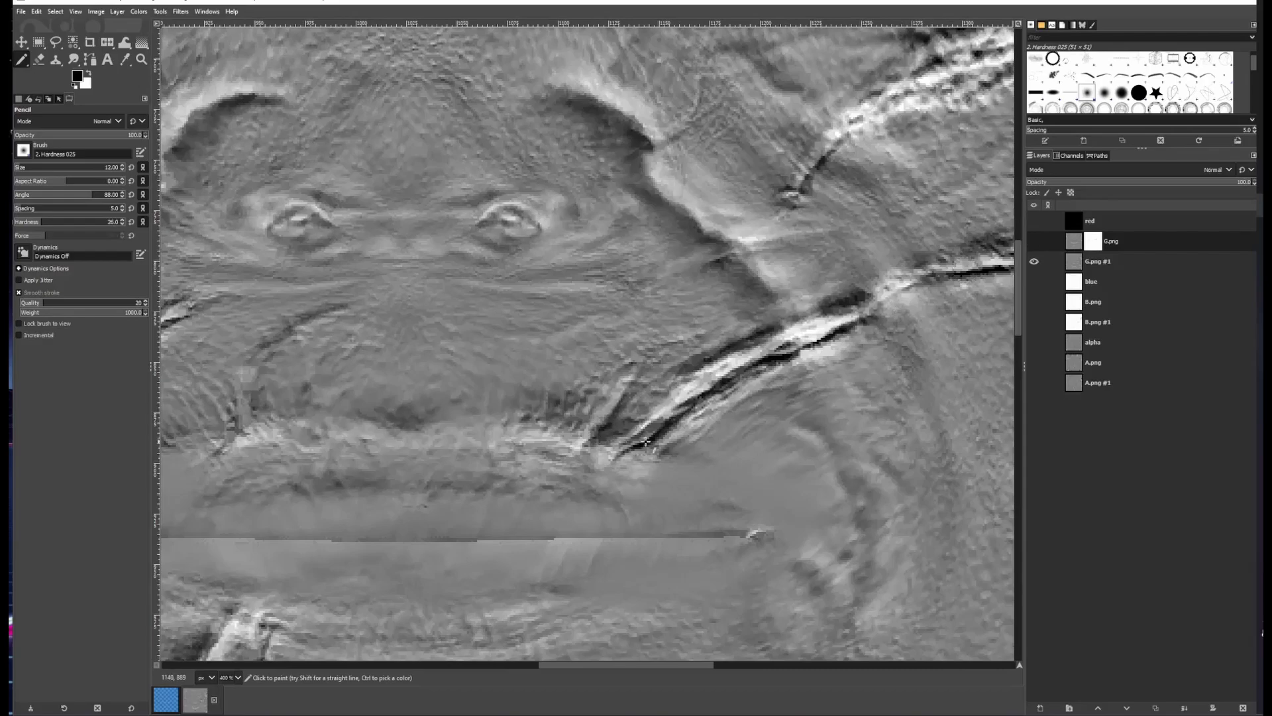
drag(646, 442, 1015, 215)
drag(599, 588, 813, 431)
click(1034, 241)
click(1034, 242)
Paint with the pencil along the left cheek creases on the mask, comparing with G.png toggled
drag(556, 330, 867, 308)
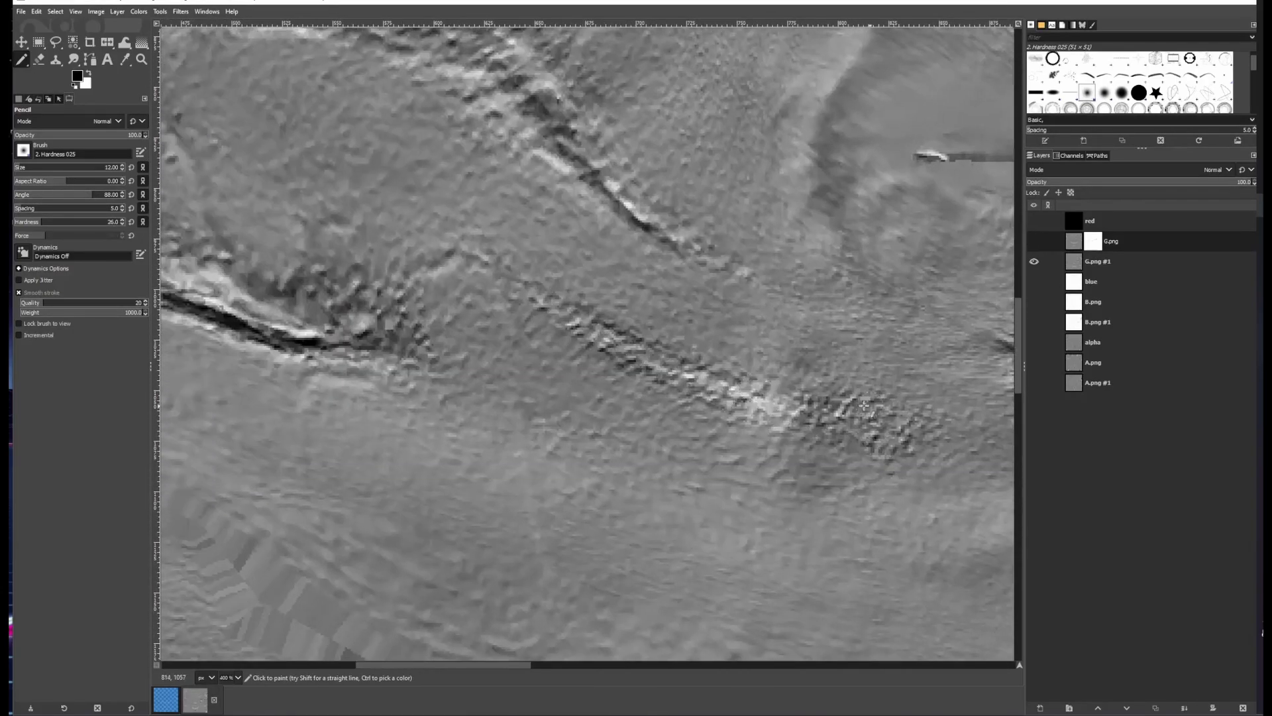
drag(530, 319, 848, 339)
drag(382, 248, 457, 287)
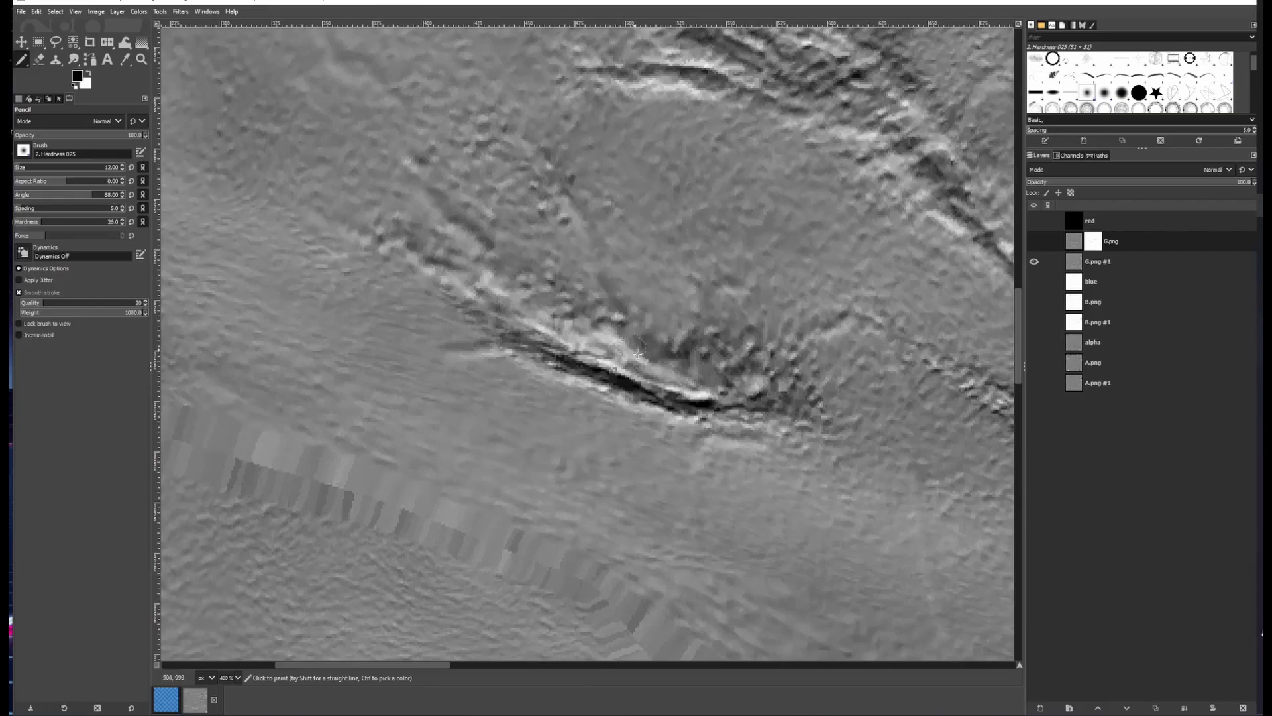
scroll(637, 354, down, 2)
click(1034, 242)
drag(862, 331, 827, 451)
click(1034, 241)
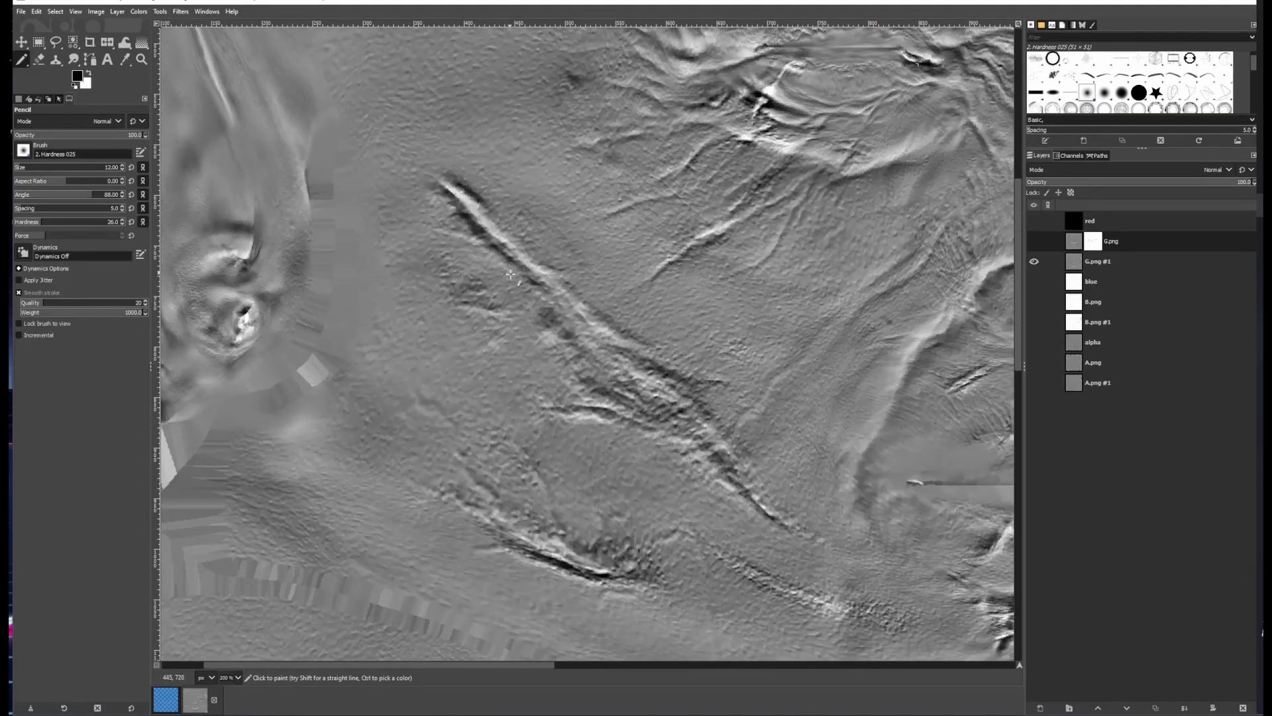
click(1034, 241)
scroll(458, 229, up, 2)
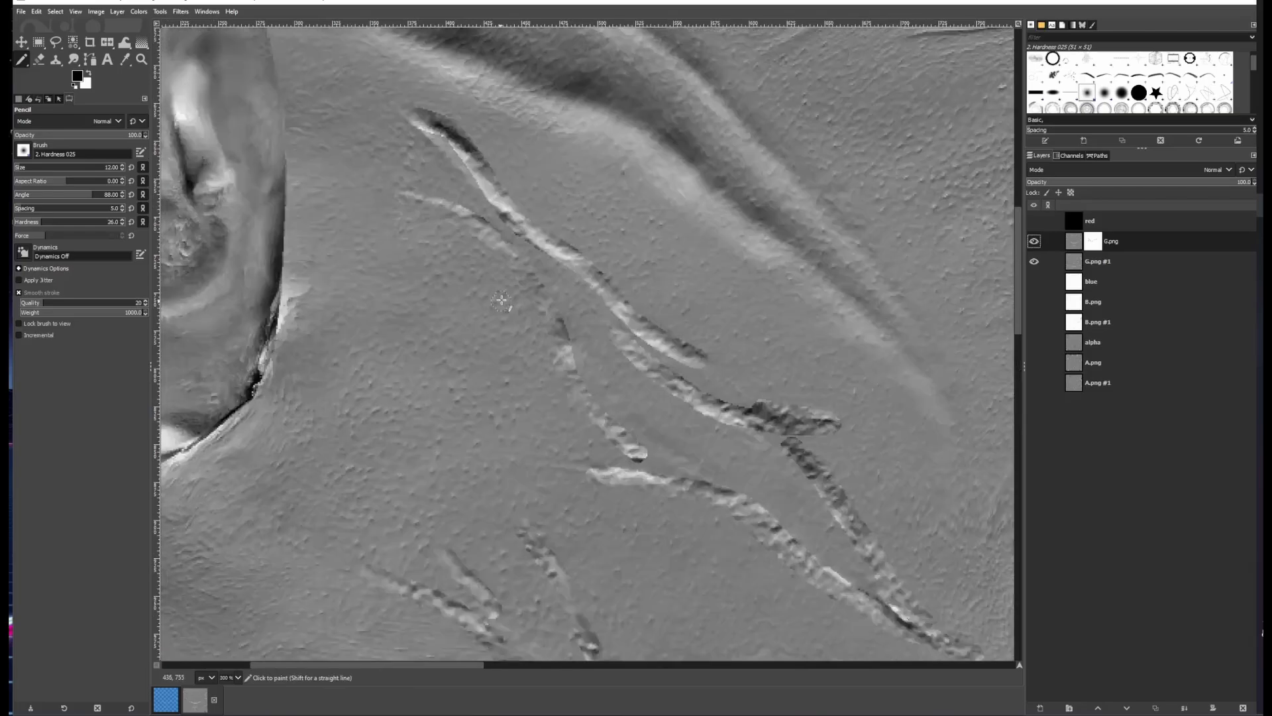
mouse_move(527, 258)
mouse_down()
mouse_move(606, 331)
mouse_move(885, 514)
mouse_up()
mouse_move(611, 350)
mouse_down()
mouse_move(652, 457)
mouse_move(486, 298)
mouse_move(742, 455)
mouse_move(620, 419)
mouse_move(493, 342)
mouse_up()
Enlarge the pencil to size 22 and paint over the lower left cheek crease cluster, toggling G.png to compare
key(shift+bracketright)
mouse_move(463, 358)
mouse_down()
mouse_move(504, 371)
mouse_move(732, 537)
mouse_move(550, 401)
mouse_up()
drag(332, 620, 608, 447)
mouse_move(610, 452)
mouse_down()
mouse_move(760, 532)
mouse_move(775, 474)
mouse_move(807, 530)
mouse_up()
click(1034, 241)
click(1034, 241)
drag(590, 454, 520, 417)
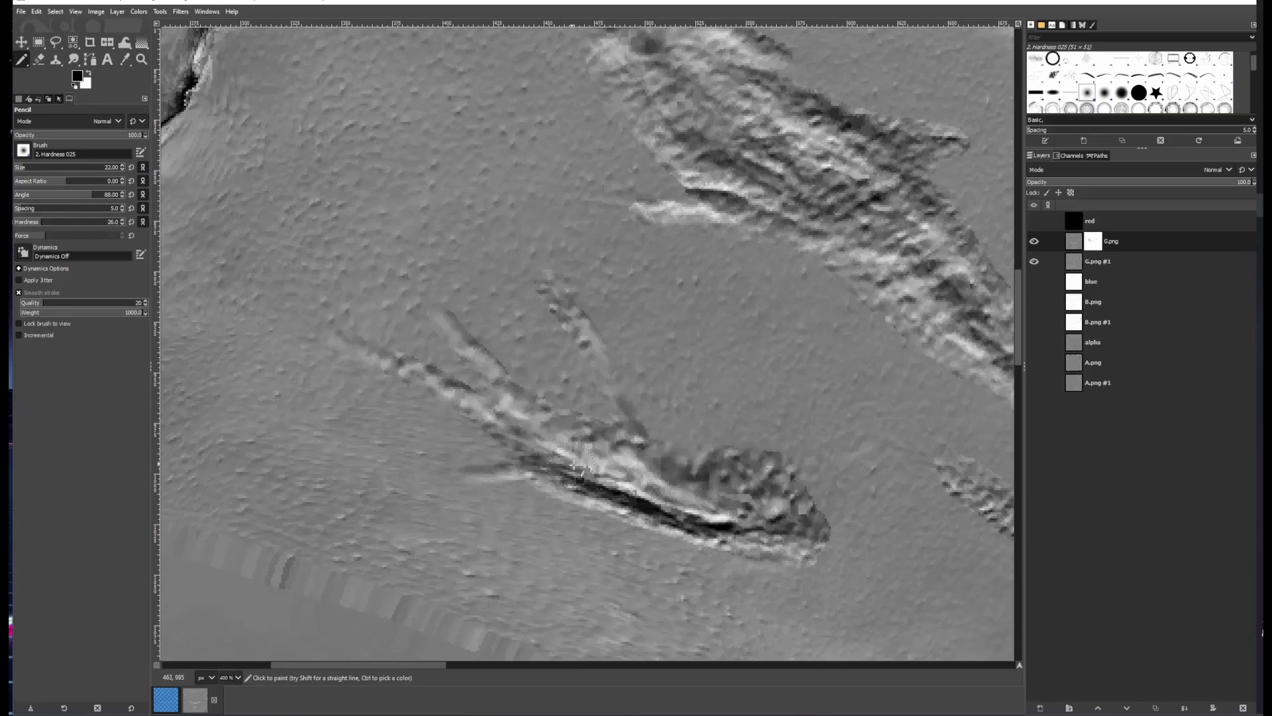
click(1034, 241)
click(1035, 241)
mouse_move(828, 192)
mouse_down()
mouse_move(404, 86)
mouse_move(960, 670)
mouse_up()
click(1034, 241)
click(1035, 241)
mouse_move(533, 235)
mouse_down()
mouse_move(582, 338)
mouse_move(481, 338)
mouse_up()
scroll(582, 338, down, 5)
Switch to the Airbrush and paint along the upper left cheek crease on G.png's mask
key(a)
scroll(411, 238, up, 6)
mouse_move(396, 232)
mouse_down()
mouse_move(404, 268)
mouse_move(494, 372)
mouse_up()
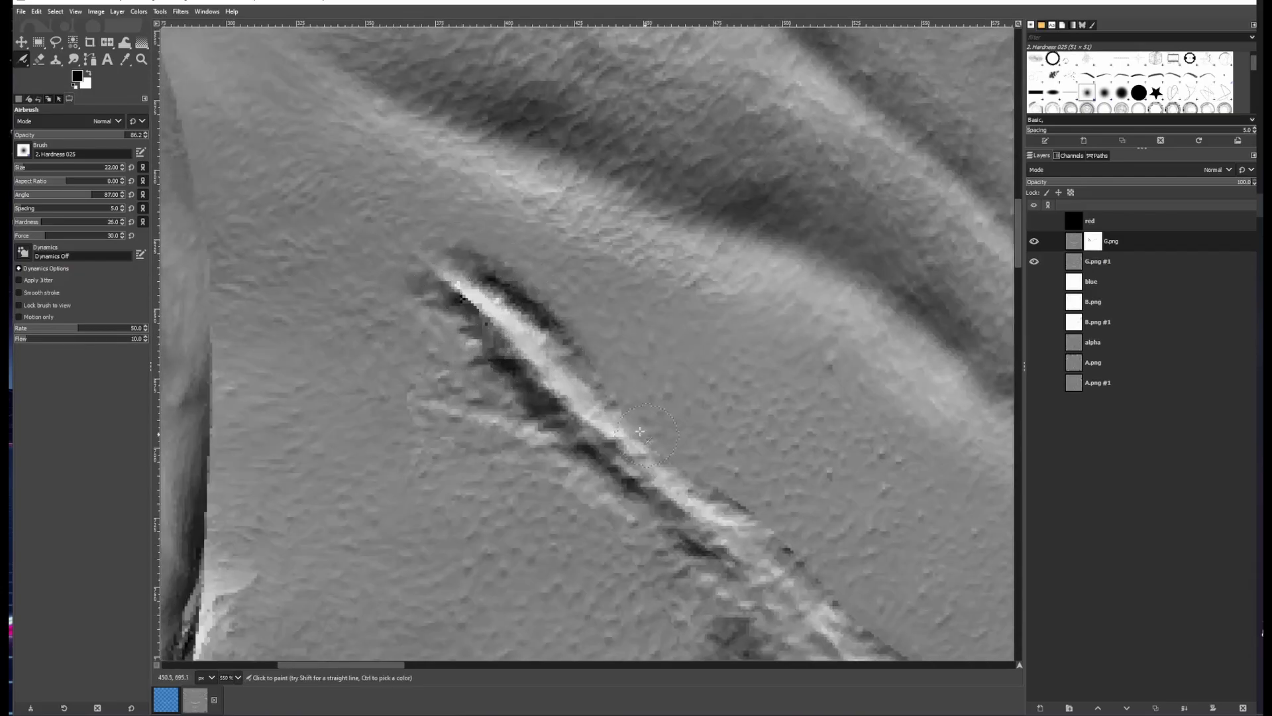
drag(735, 506, 540, 350)
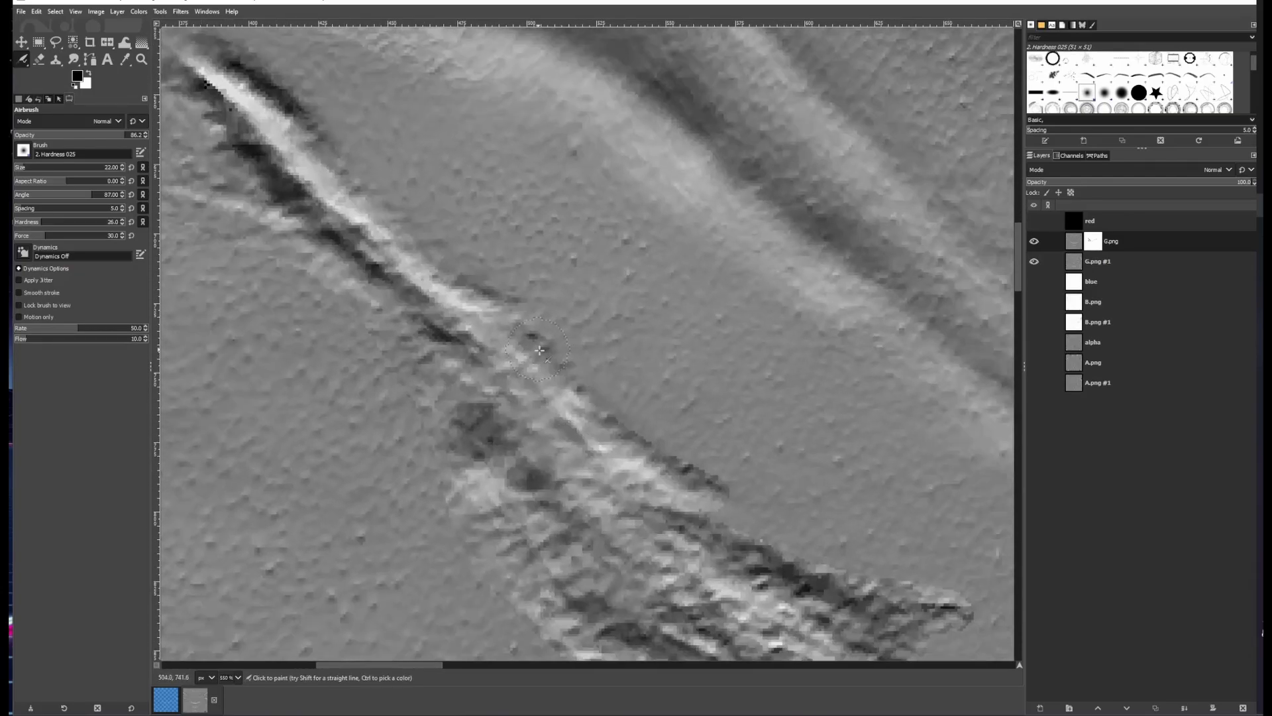
drag(688, 466, 528, 321)
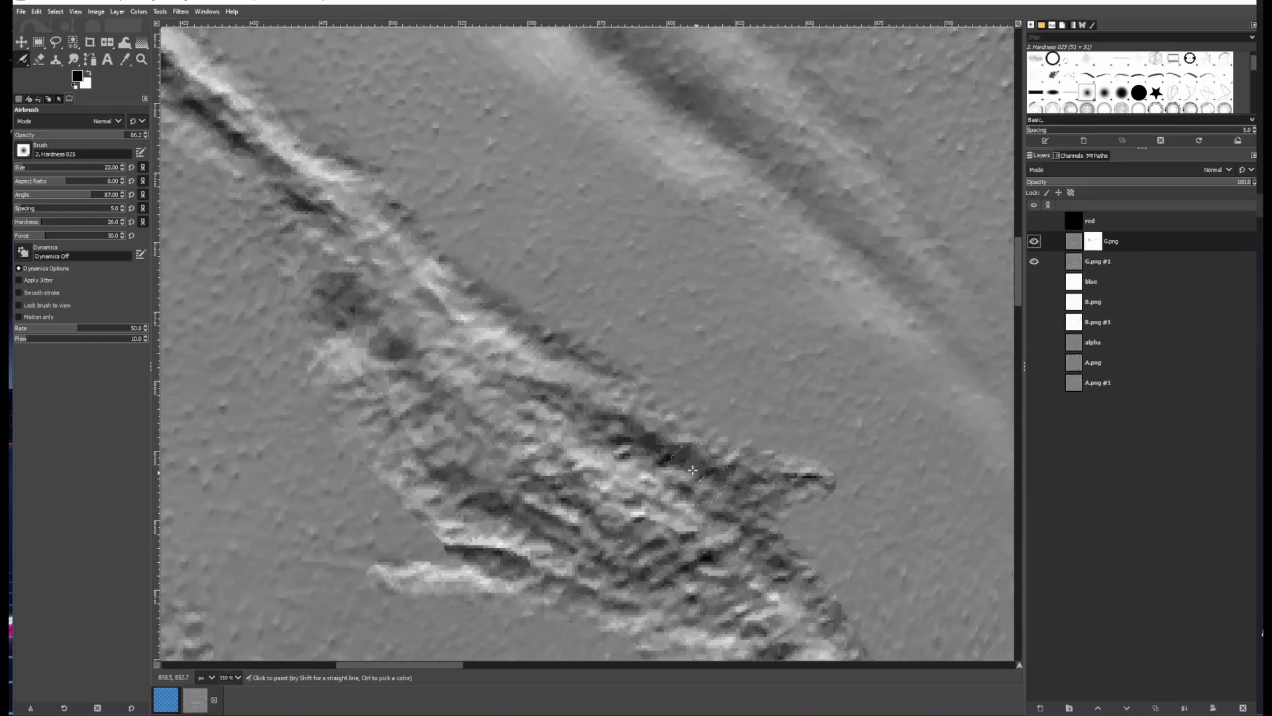
mouse_move(777, 508)
mouse_down()
mouse_move(687, 493)
mouse_move(654, 395)
mouse_up()
drag(731, 521, 674, 422)
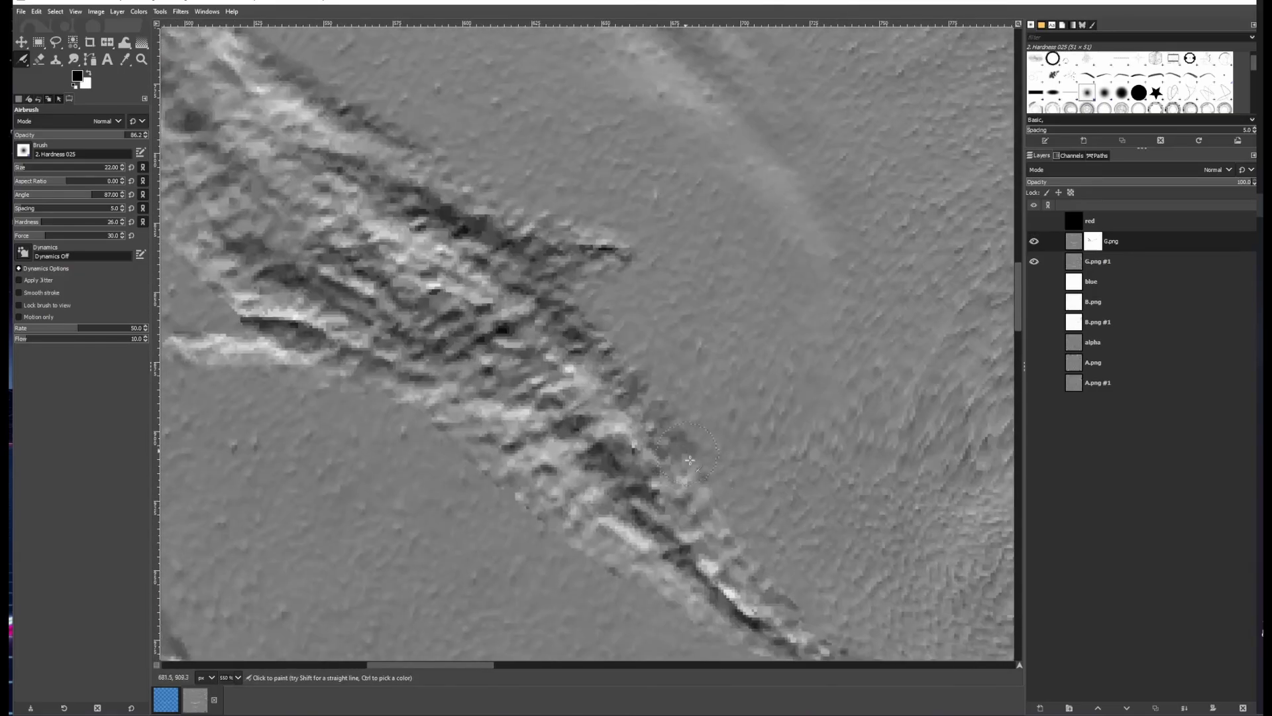
drag(573, 545, 479, 455)
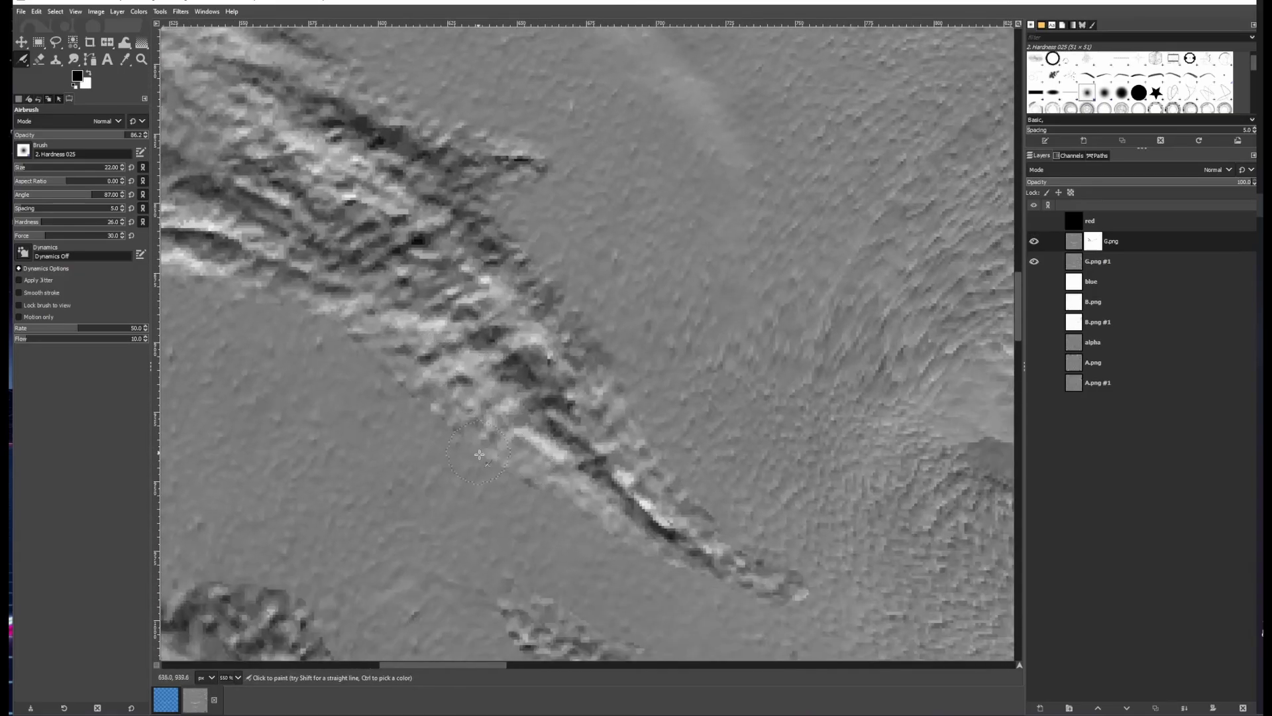
Airbrush further strokes along the upper end and length of the same left cheek crease on the mask
drag(615, 398, 921, 544)
drag(284, 82, 533, 313)
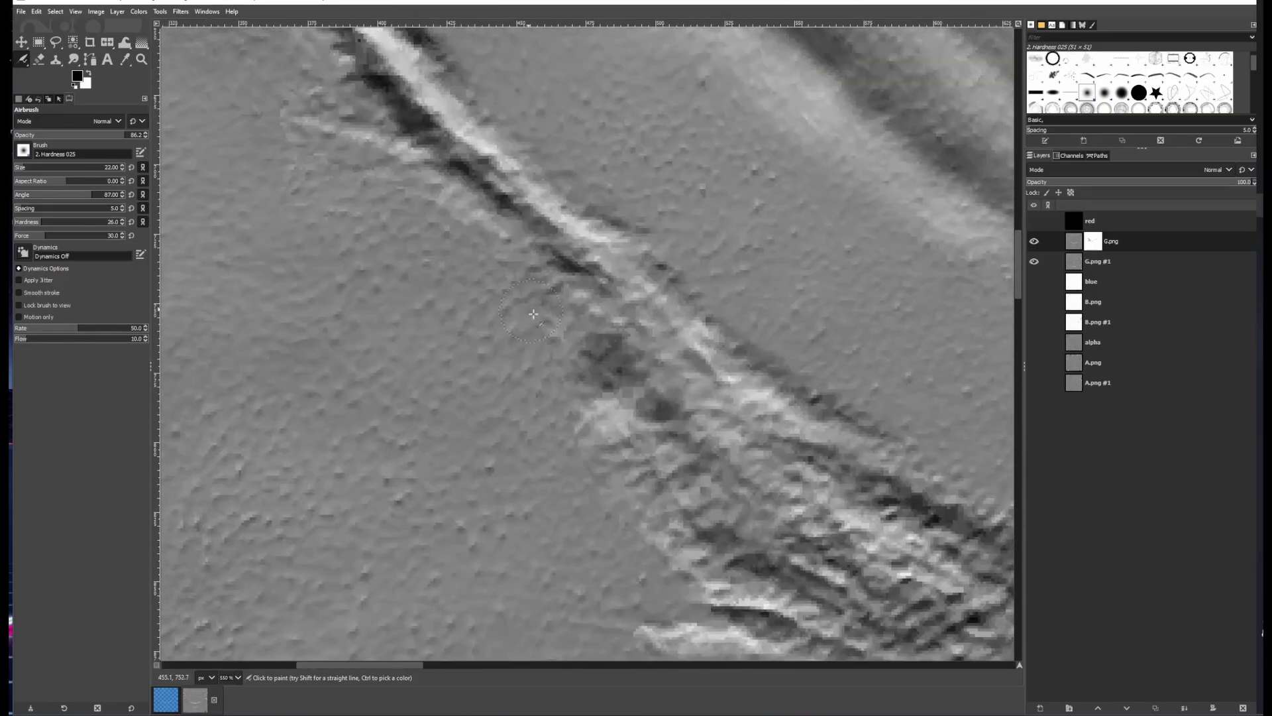
drag(383, 126, 495, 248)
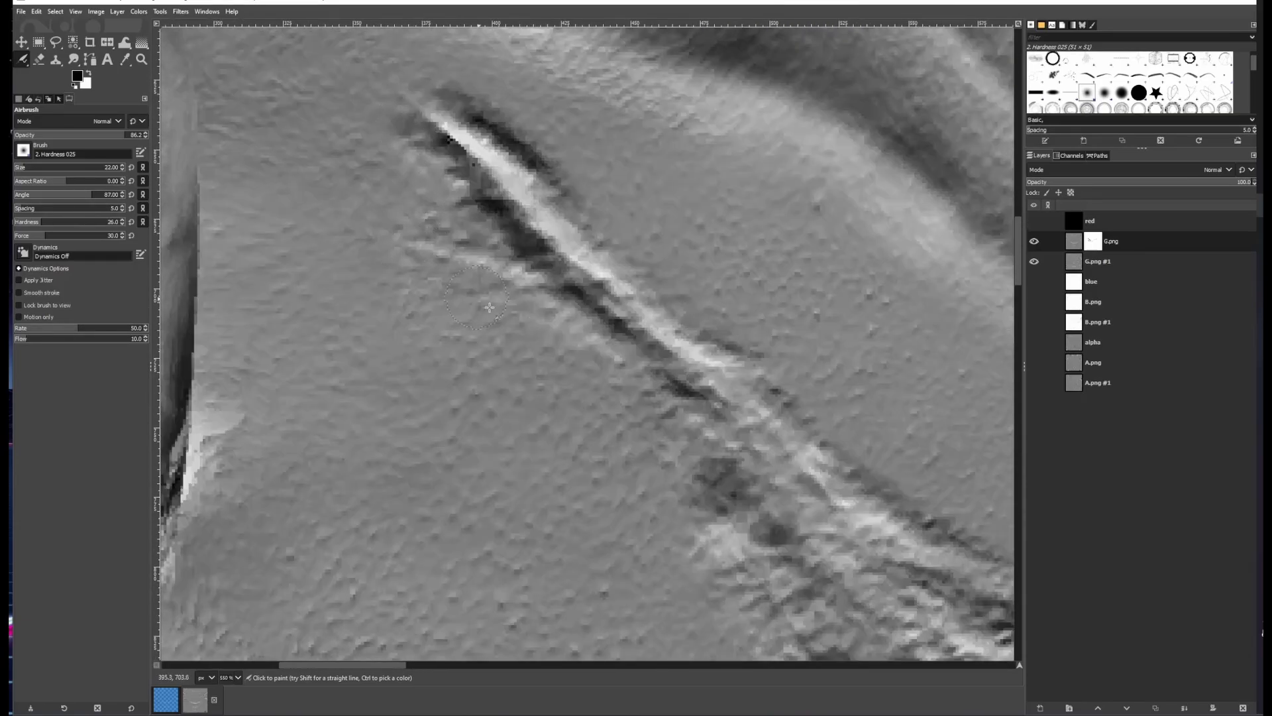
drag(679, 475, 412, 115)
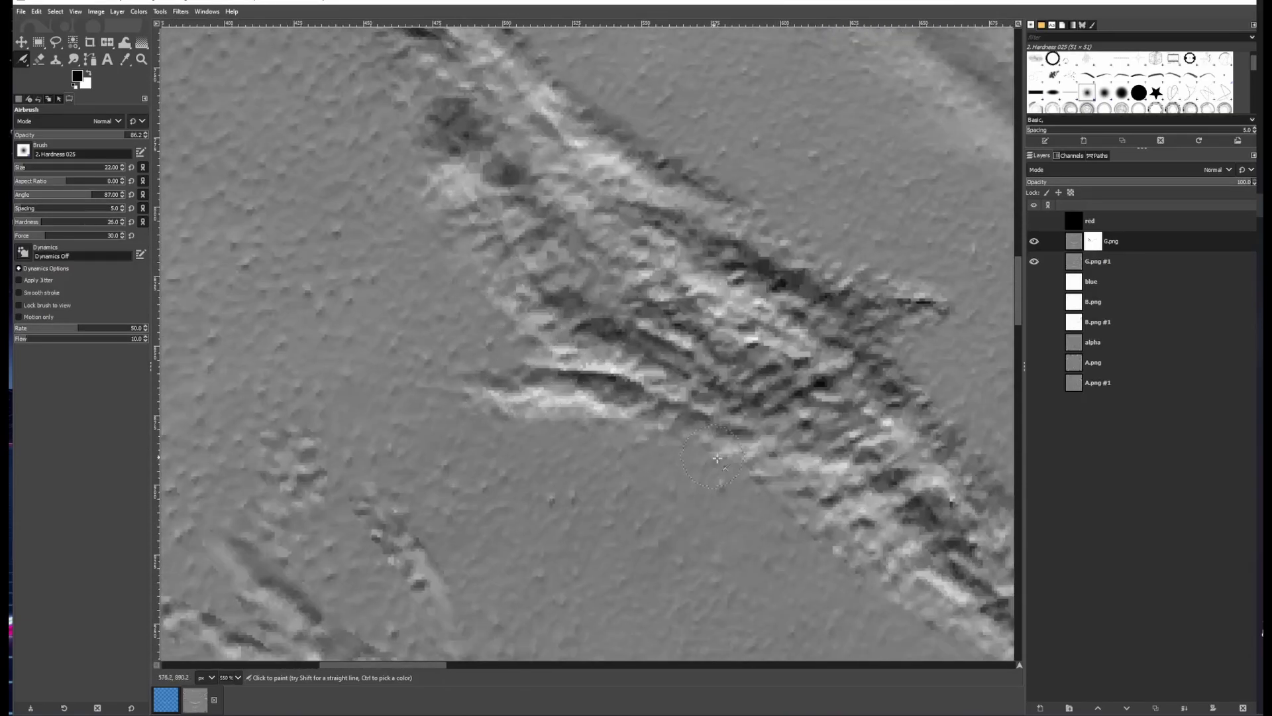
scroll(718, 459, down, 4)
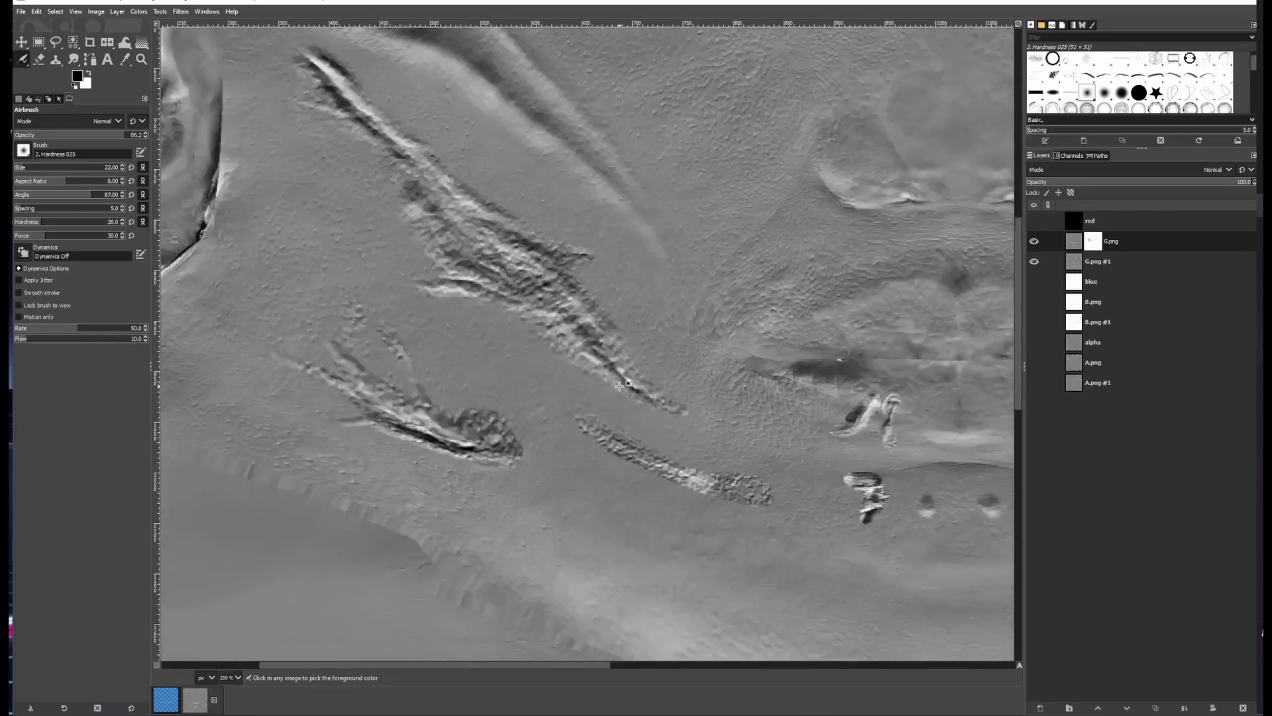
scroll(310, 64, up, 4)
drag(309, 63, 622, 347)
Examine the painted left cheek creases, toggling G.png's visibility to compare both versions
click(1034, 241)
click(1035, 241)
scroll(396, 144, down, 4)
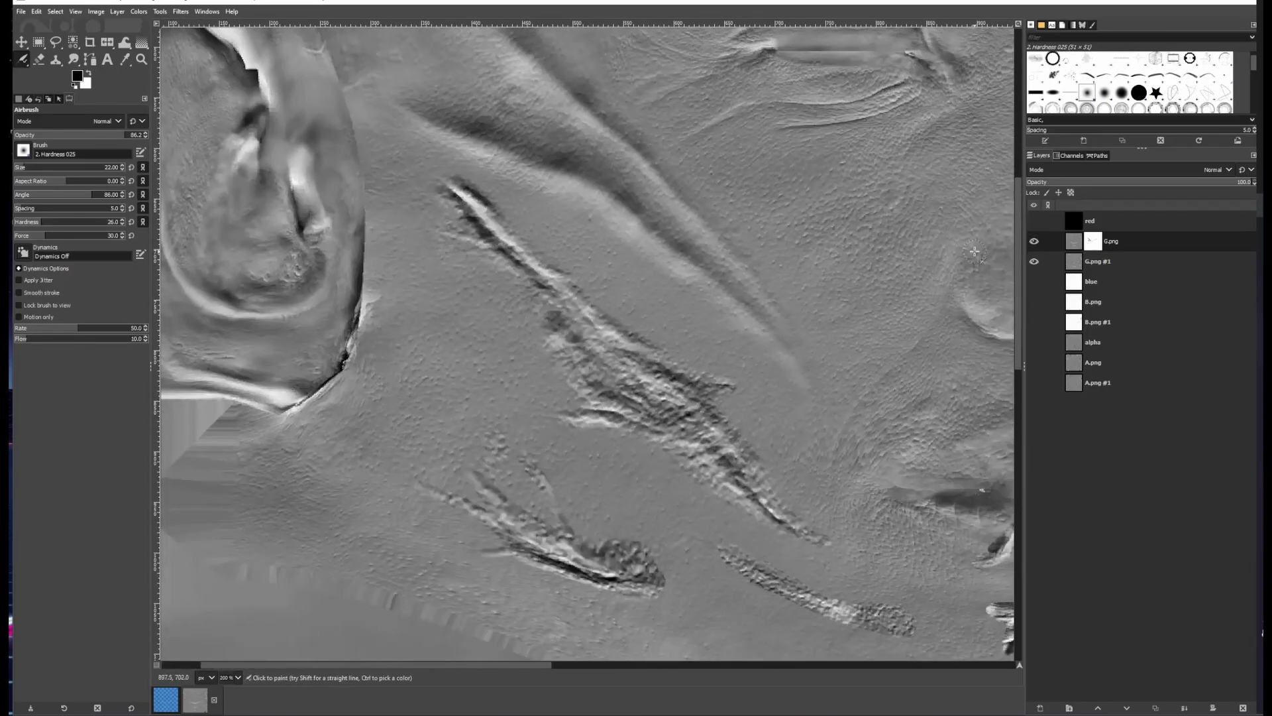
click(1035, 242)
scroll(503, 341, up, 4)
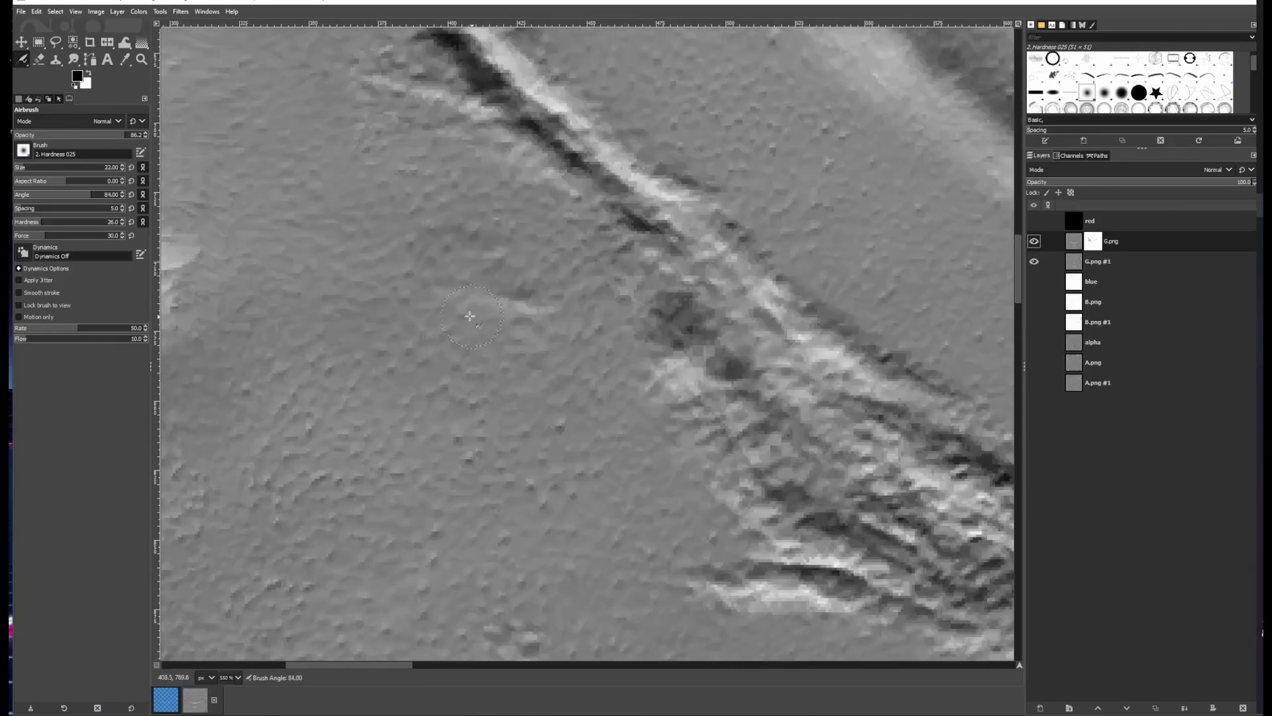
click(1034, 241)
scroll(446, 170, down, 4)
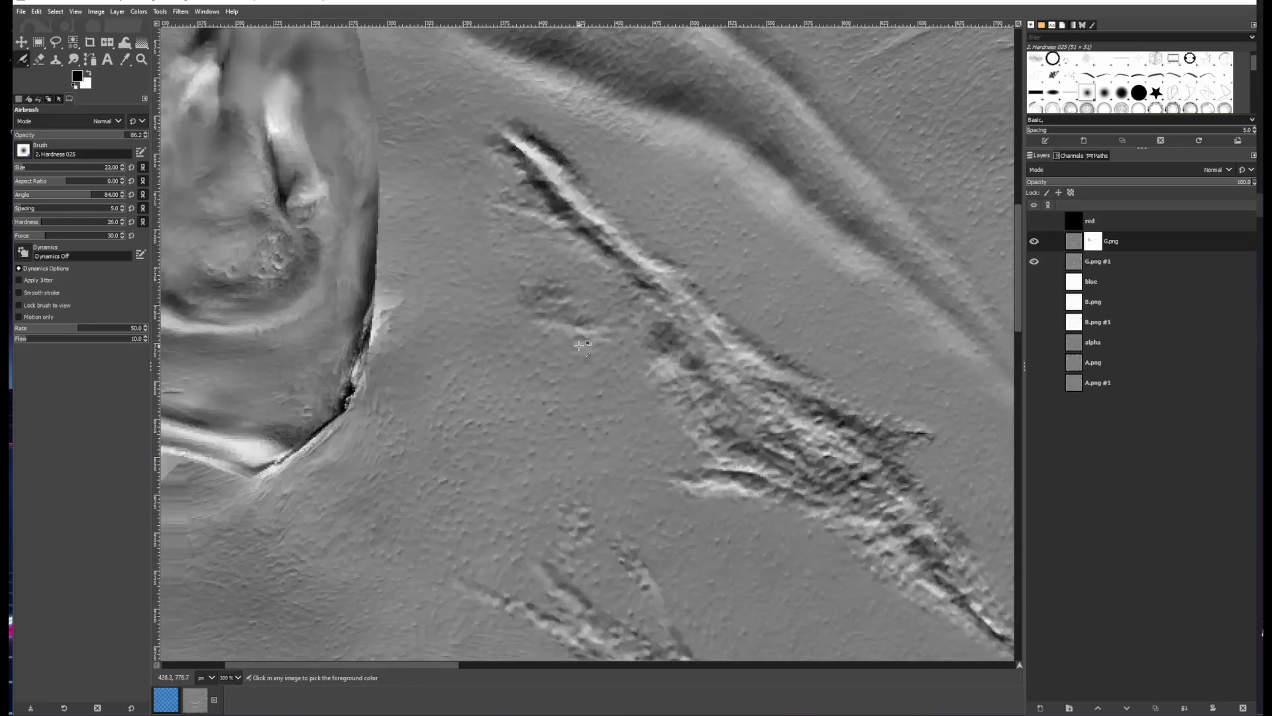
click(1037, 243)
click(1037, 243)
click(1036, 243)
click(1037, 242)
scroll(613, 406, up, 2)
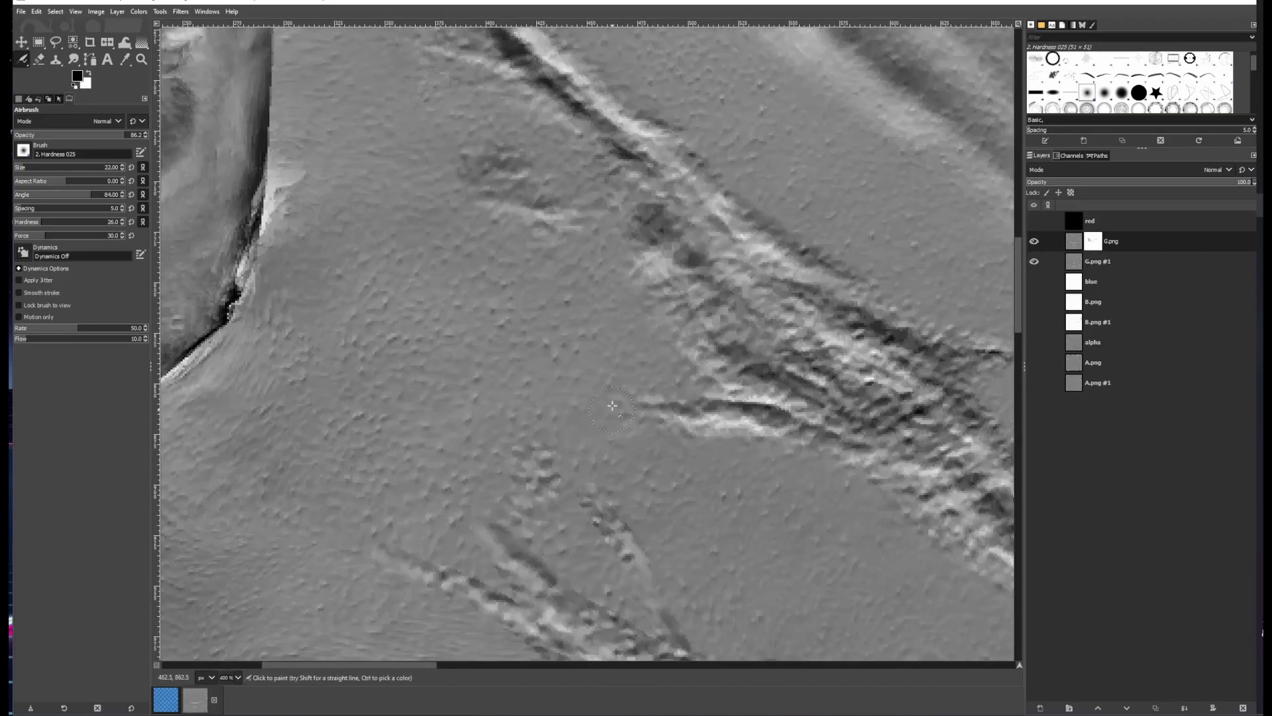
scroll(608, 445, down, 2)
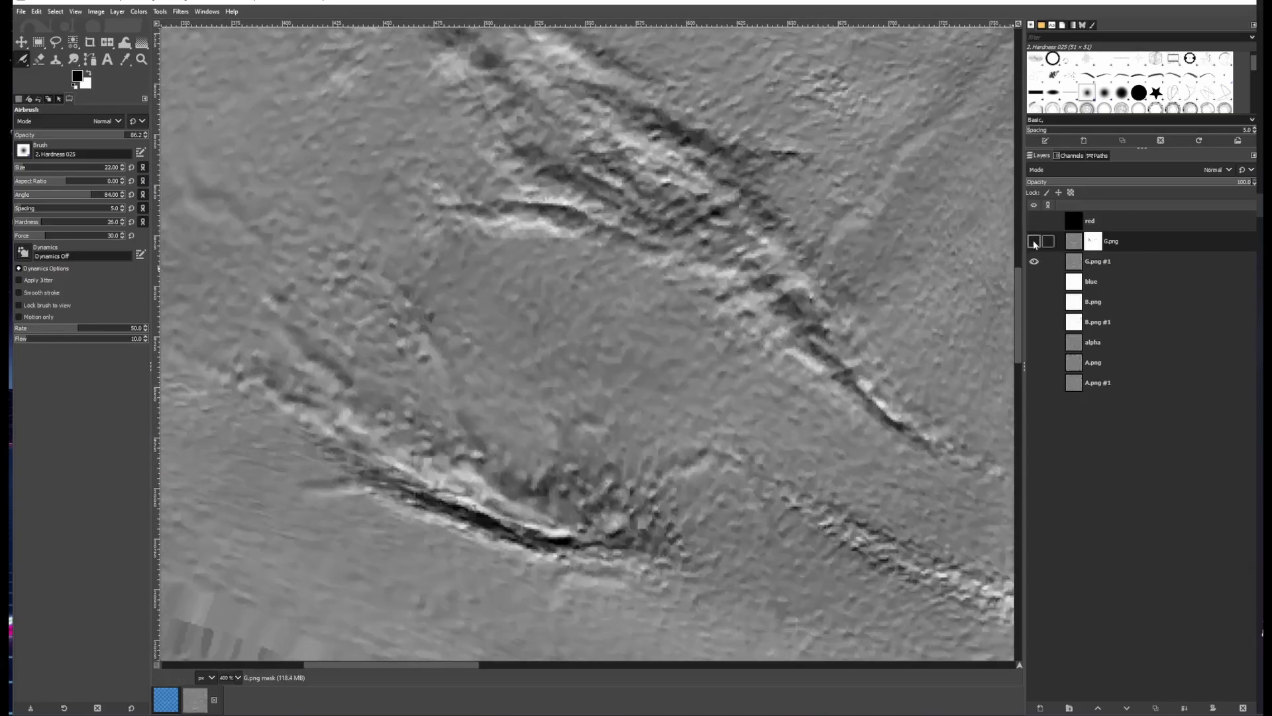
Airbrush along the lower left cheek crease near the jaw on the mask
scroll(362, 268, up, 4)
mouse_move(767, 471)
mouse_down()
mouse_move(630, 351)
mouse_move(696, 377)
mouse_up()
mouse_move(213, 199)
mouse_down()
mouse_move(349, 242)
mouse_move(471, 356)
mouse_move(795, 500)
mouse_up()
drag(832, 507, 645, 397)
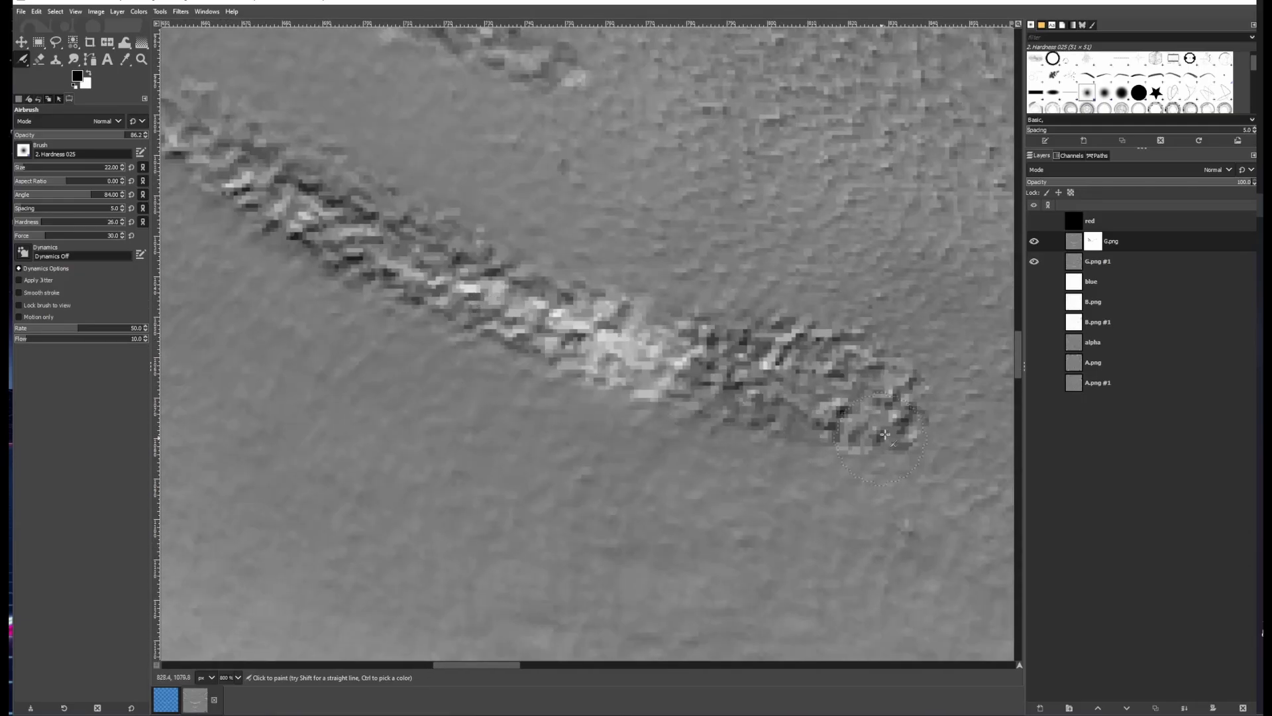
scroll(541, 358, down, 2)
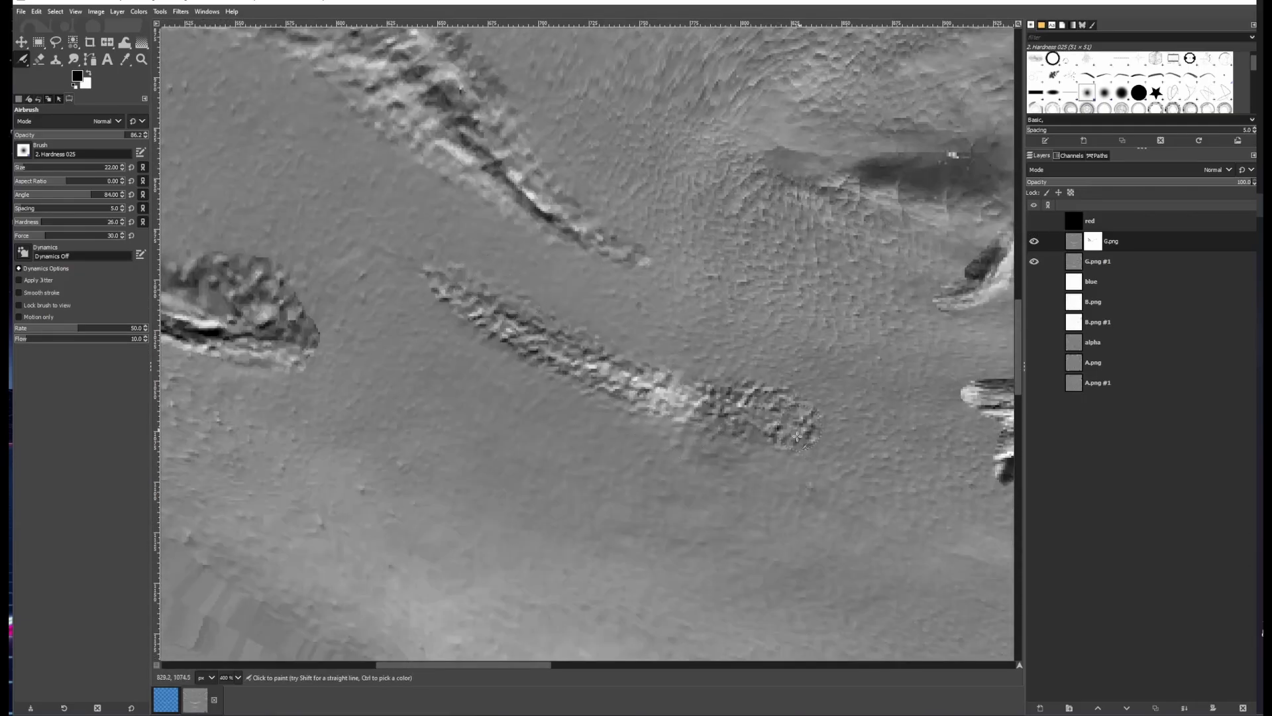
scroll(738, 466, down, 1)
scroll(596, 398, up, 2)
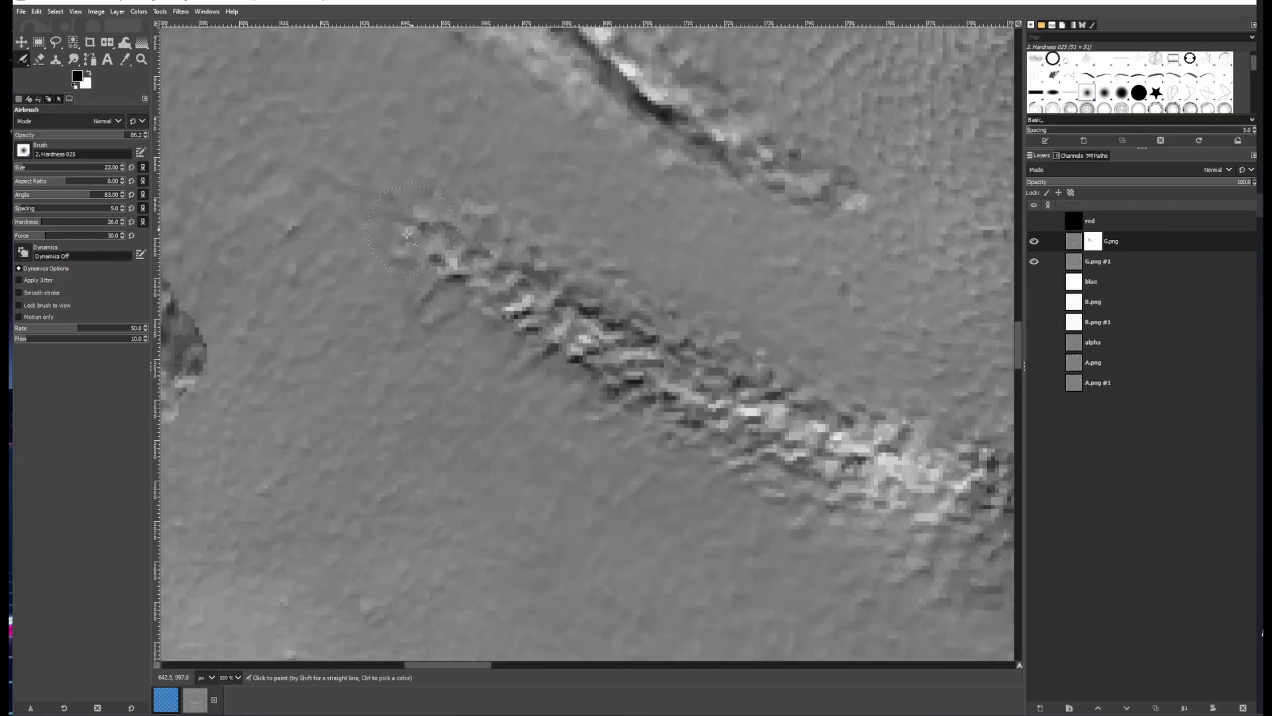
drag(174, 311, 613, 352)
scroll(504, 345, down, 5)
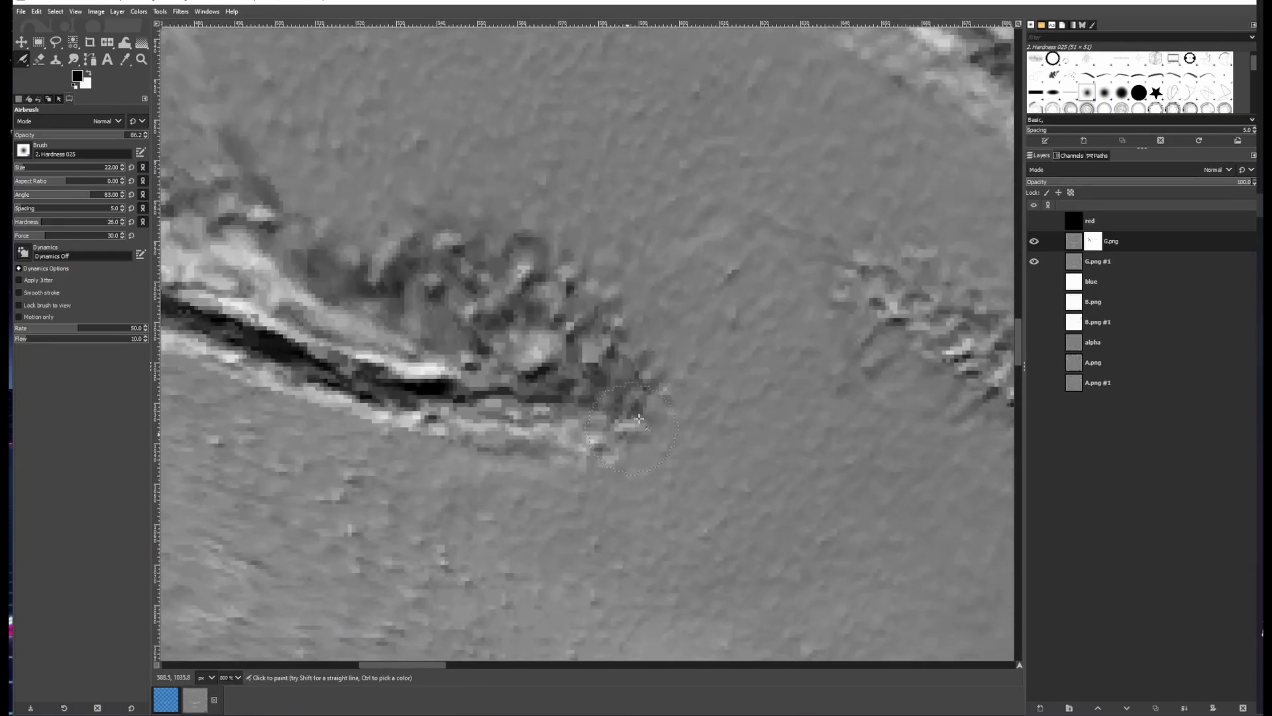
scroll(521, 364, down, 3)
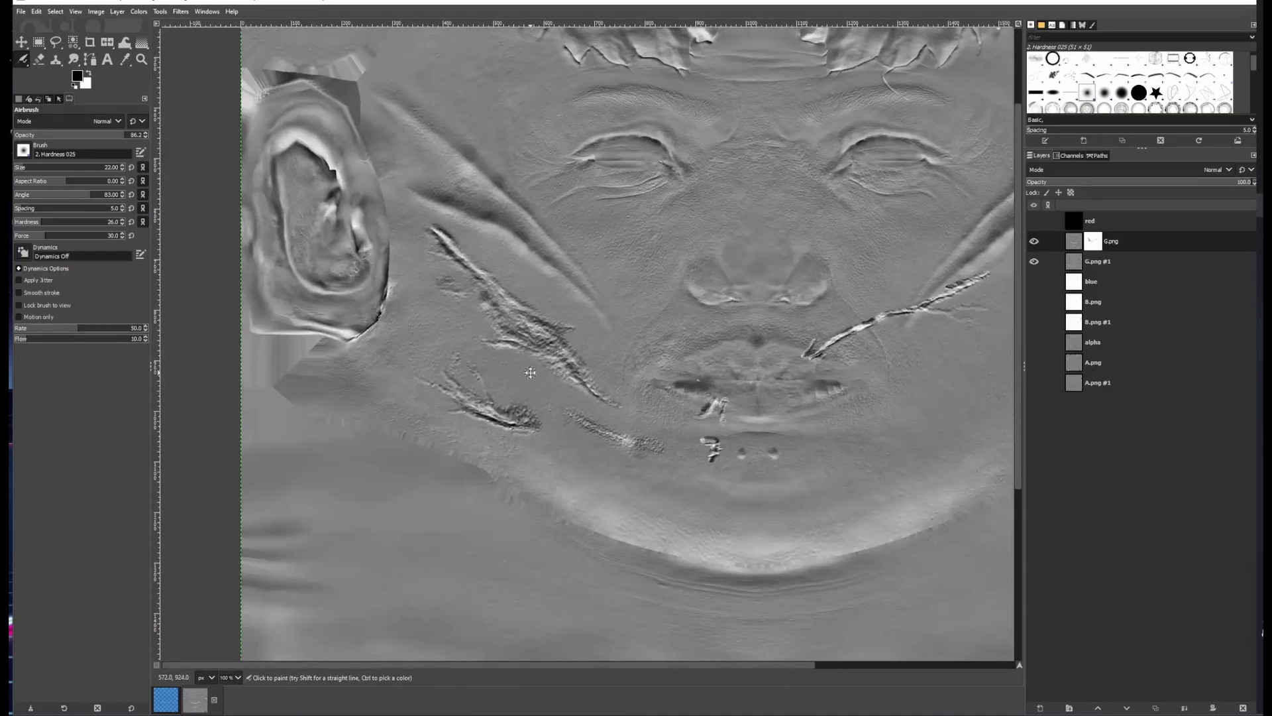
Paint over the lower left cheek crease cluster on the mask, switching between Pencil and Airbrush
scroll(520, 364, up, 6)
mouse_move(460, 106)
mouse_down()
mouse_move(533, 355)
mouse_move(529, 322)
mouse_up()
drag(22, 60, 56, 78)
drag(505, 382, 532, 399)
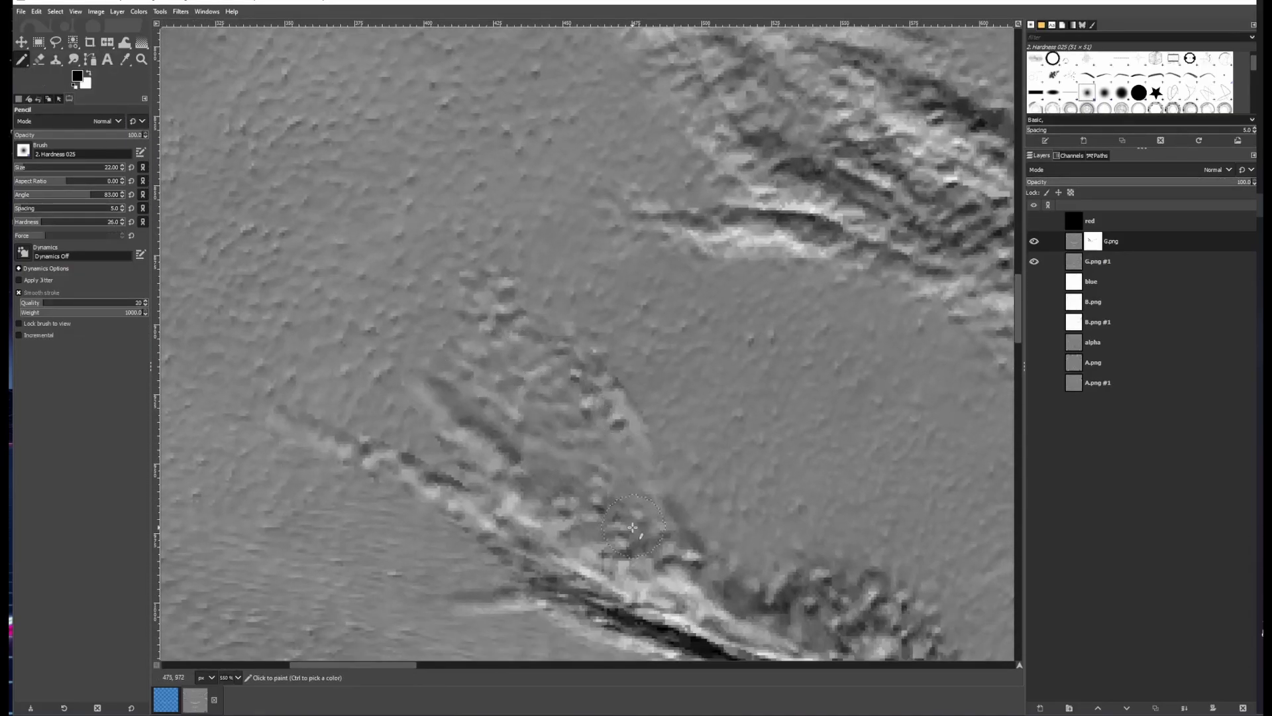
drag(23, 60, 56, 95)
drag(545, 401, 580, 322)
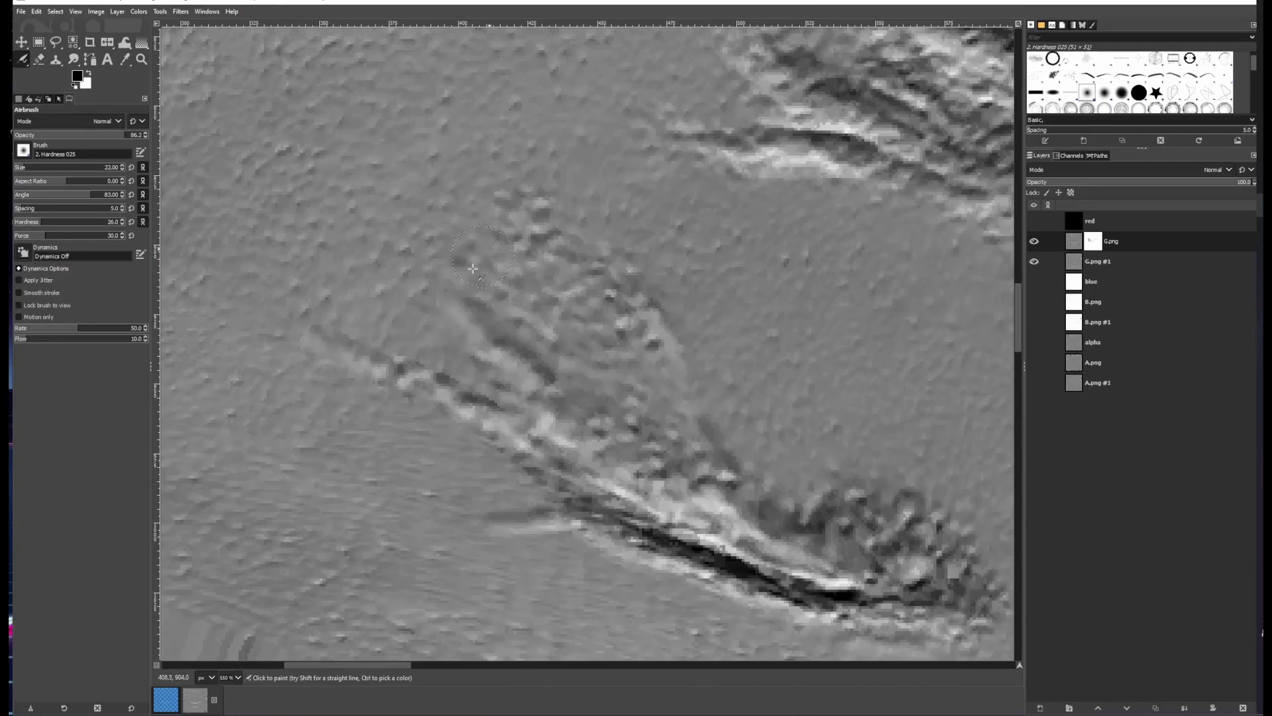
drag(713, 380, 603, 278)
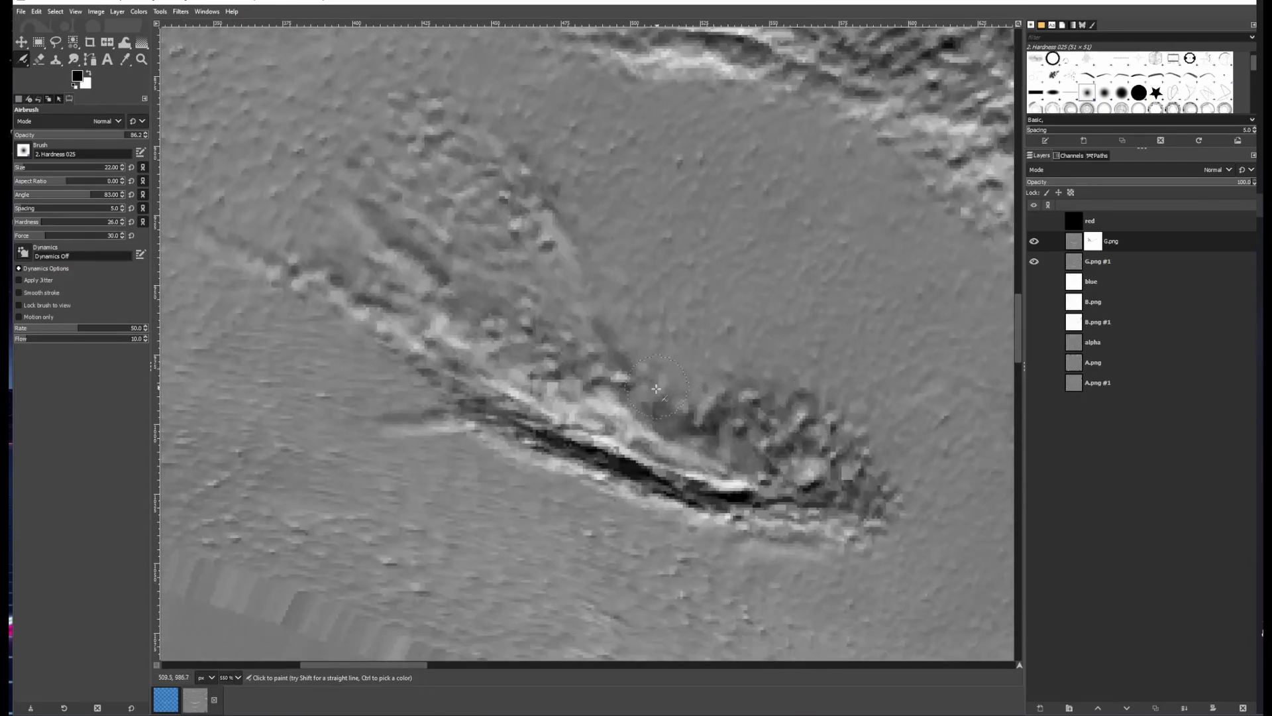
mouse_move(502, 441)
mouse_down()
mouse_move(663, 471)
mouse_move(378, 336)
mouse_up()
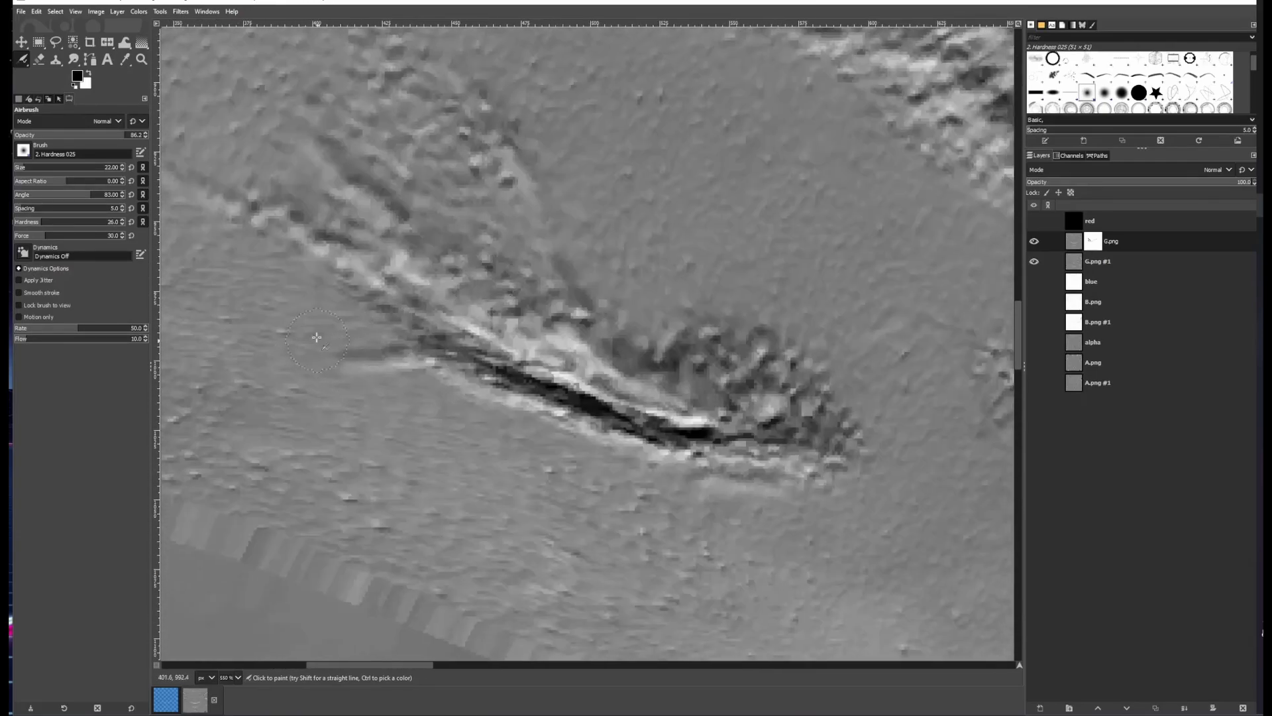
Toggle G.png to compare, then add a short airbrush stroke near the upper cheek crease on the mask
ctrl+scroll(685, 329, down, 5)
click(1034, 242)
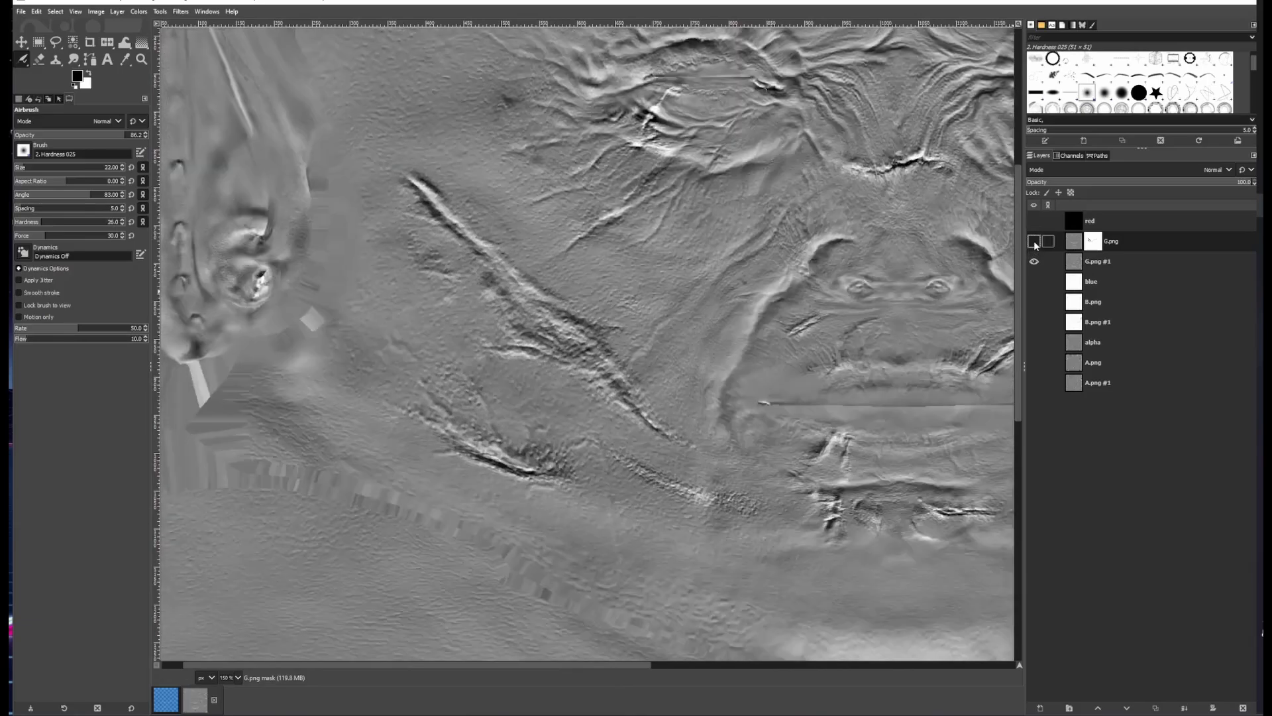
click(1034, 241)
click(1034, 241)
ctrl+scroll(392, 361, up, 4)
click(1034, 242)
click(24, 64)
click(66, 75)
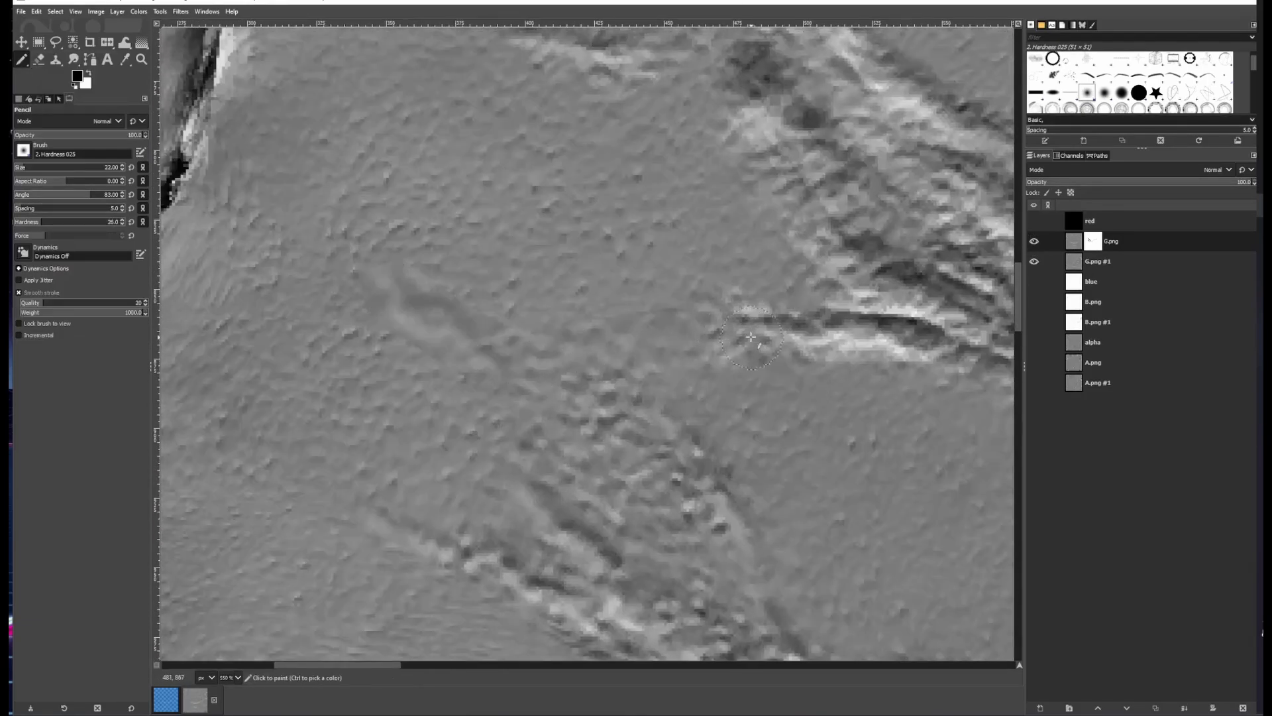
key(a)
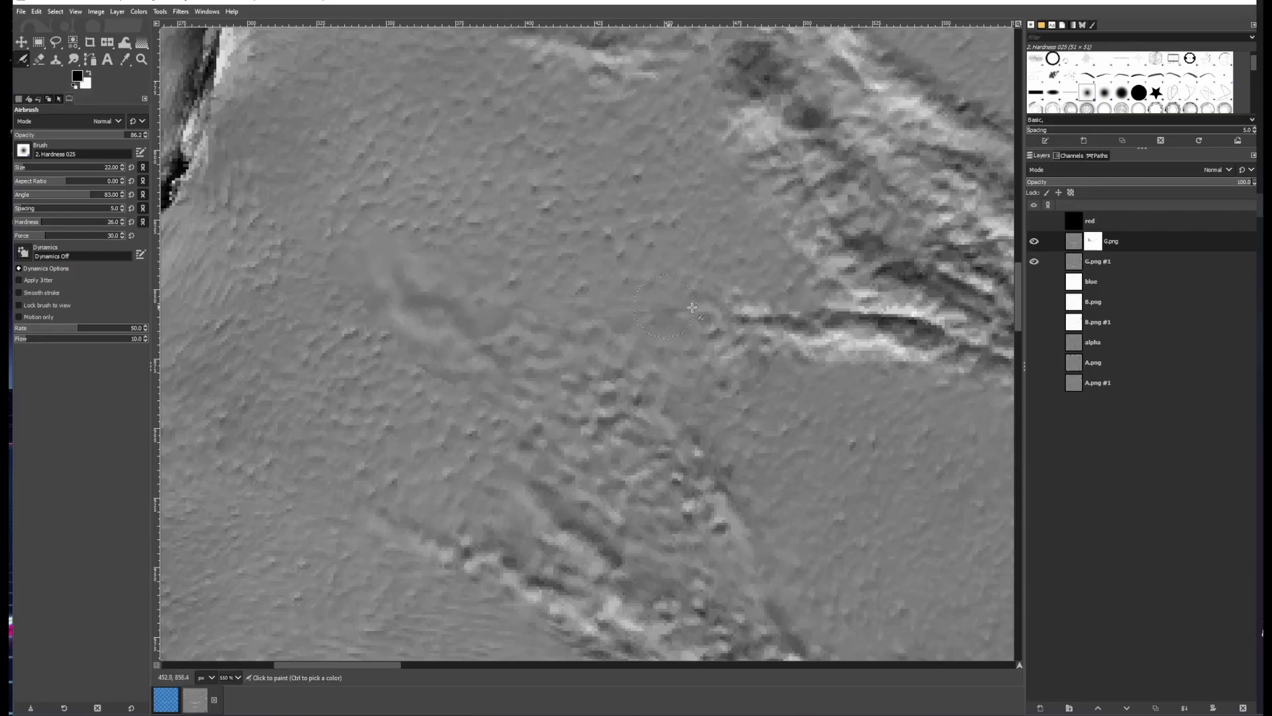
drag(692, 307, 716, 312)
key(x)
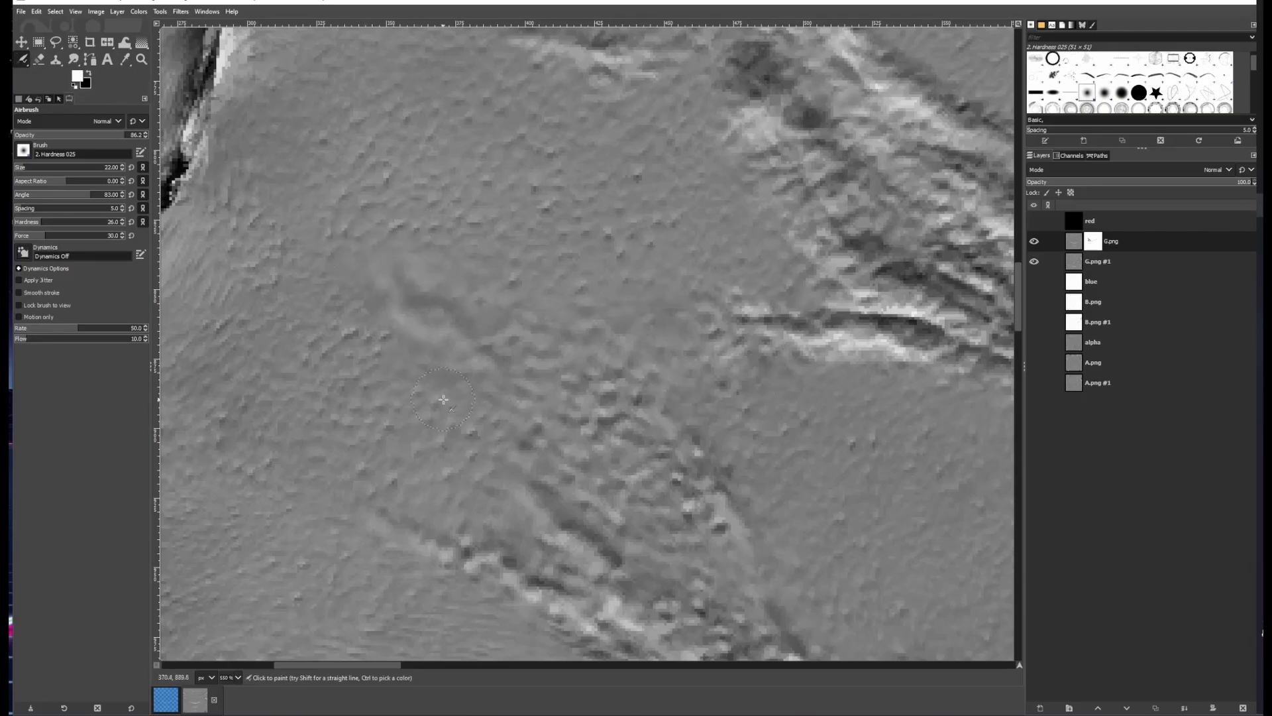
key(x)
Examine the marks below the mouth, toggling G.png's visibility to compare both versions
scroll(700, 327, down, 2)
scroll(688, 342, down, 5)
scroll(828, 398, up, 7)
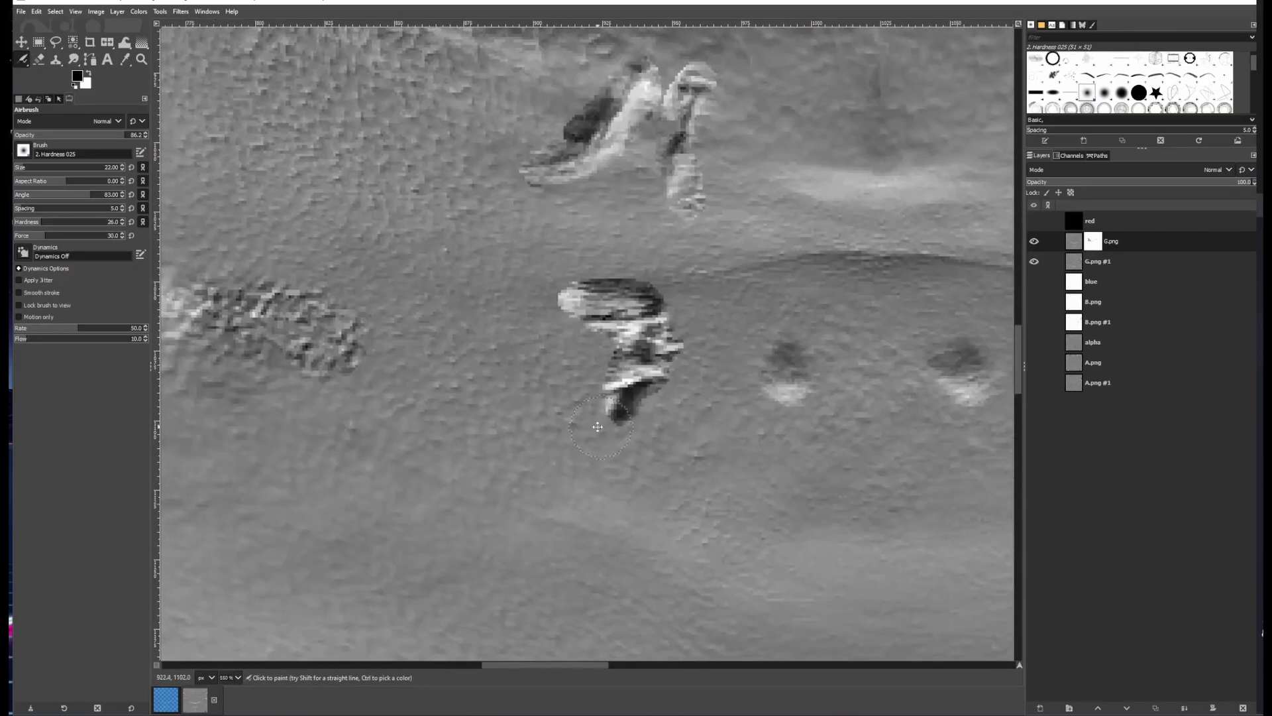
click(1035, 243)
click(1034, 242)
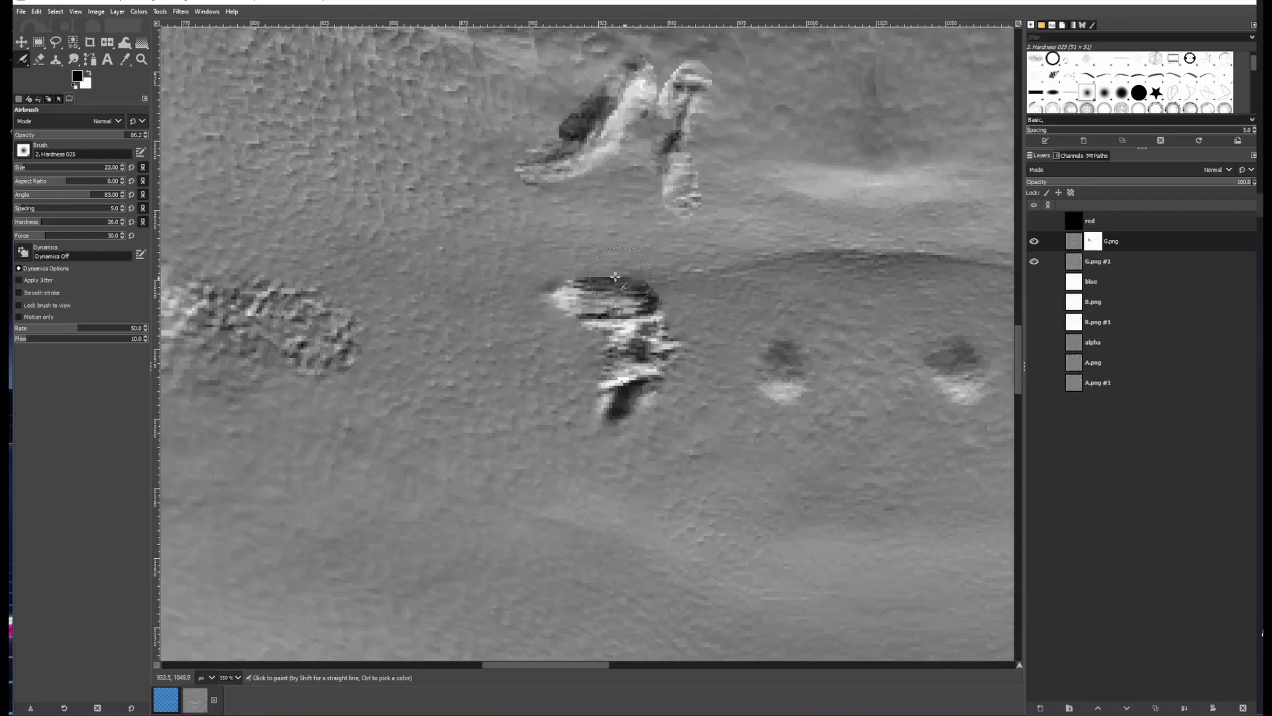
click(1034, 242)
click(1035, 242)
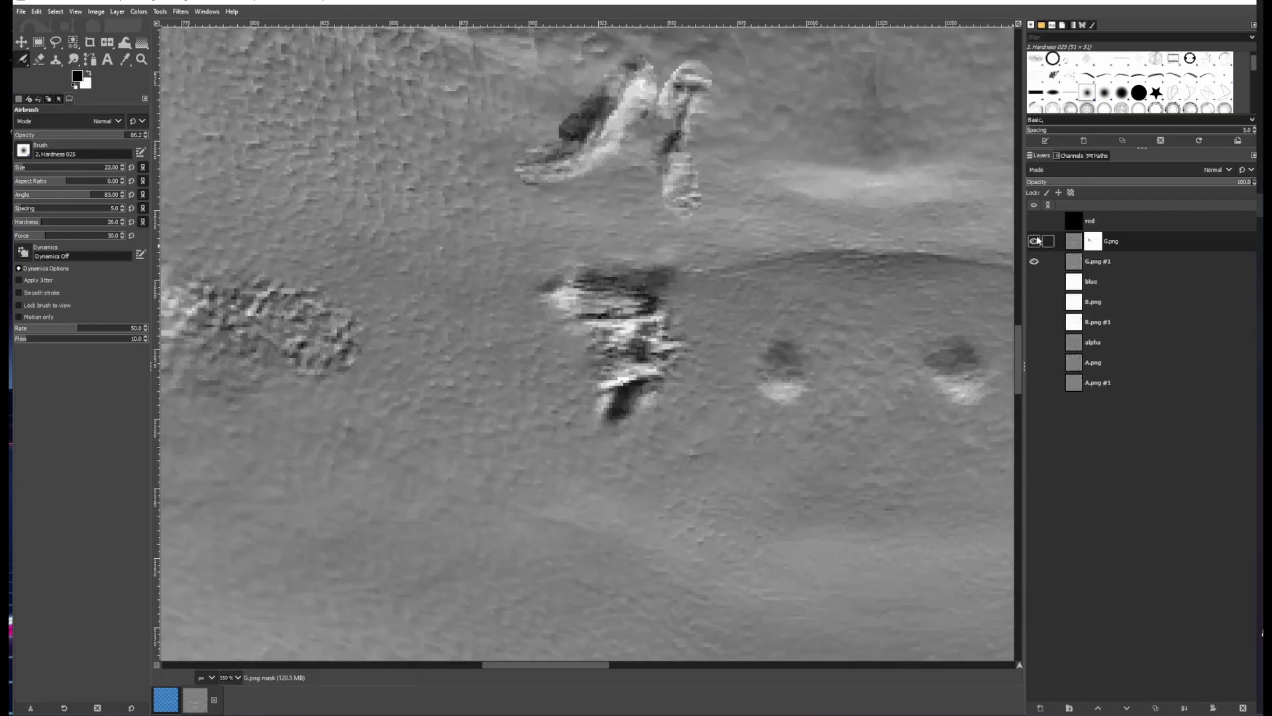
click(1034, 242)
click(1034, 241)
Airbrush over the marks below the mouth on the mask, toggling G.png to compare
drag(628, 286, 644, 318)
mouse_move(500, 255)
mouse_down()
mouse_move(530, 285)
mouse_move(595, 310)
mouse_up()
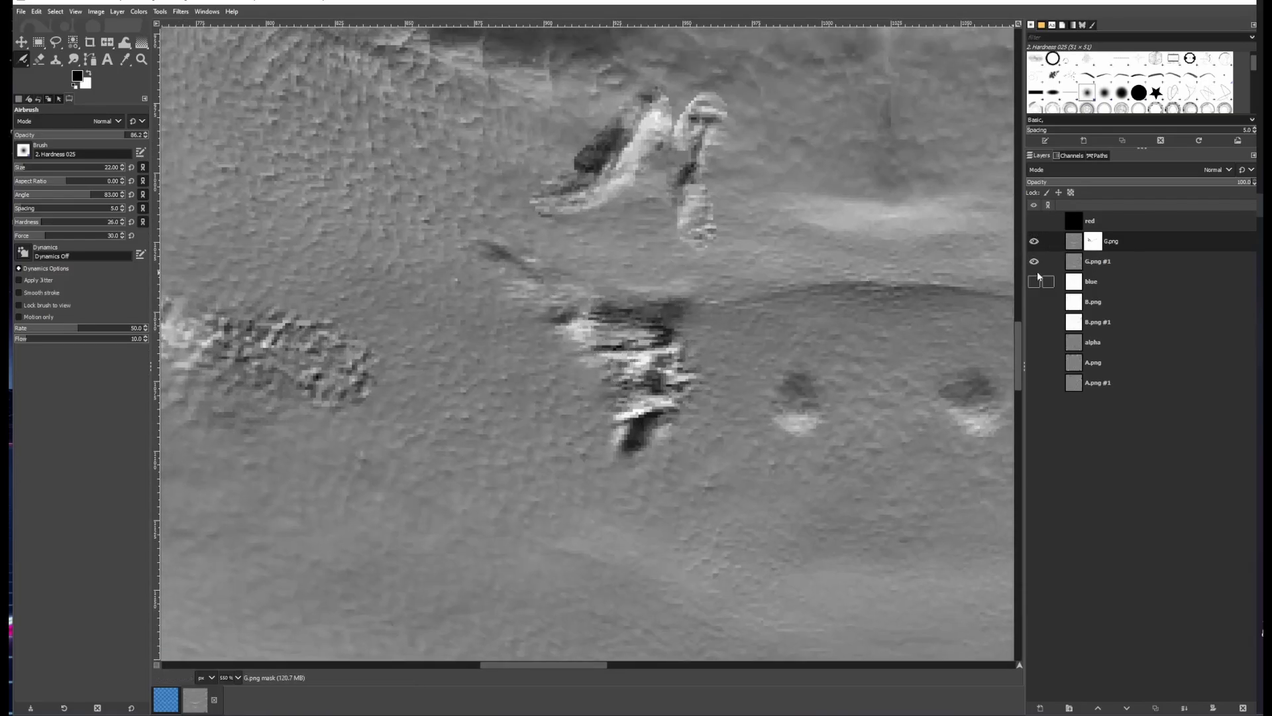
click(1034, 242)
click(1035, 241)
drag(685, 275, 482, 239)
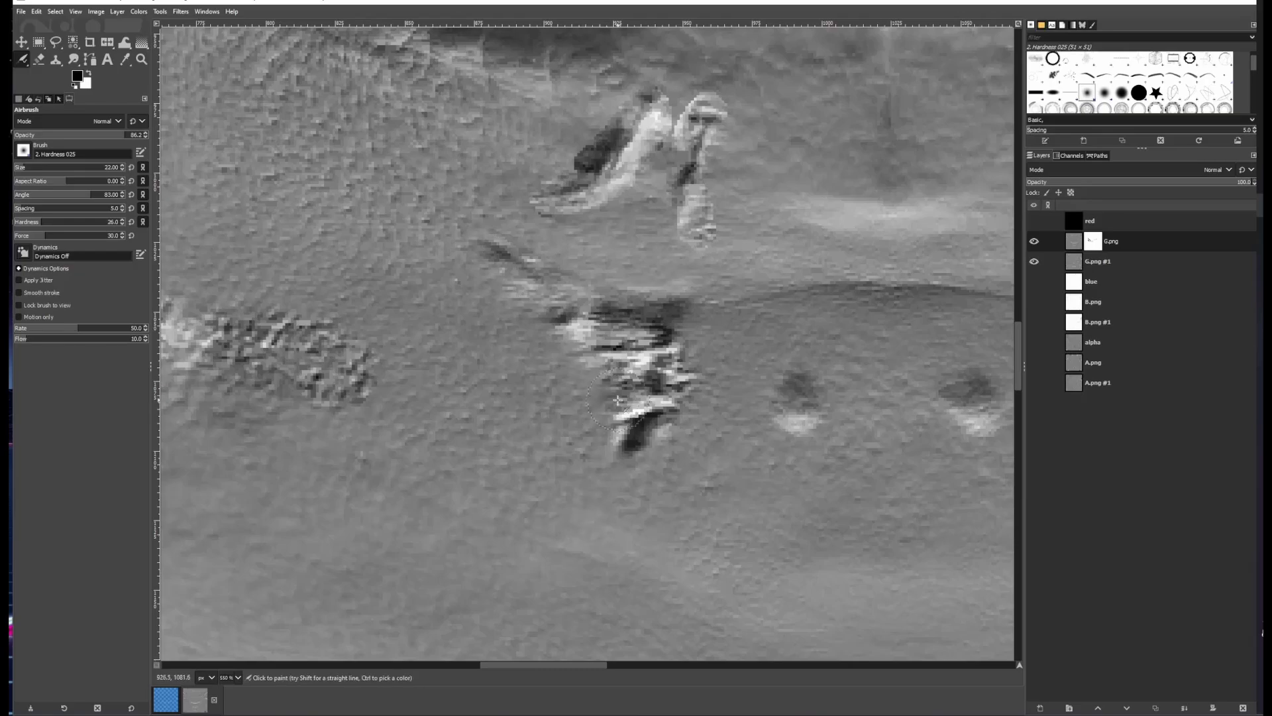
mouse_move(606, 309)
mouse_down()
mouse_move(658, 363)
mouse_move(652, 441)
mouse_up()
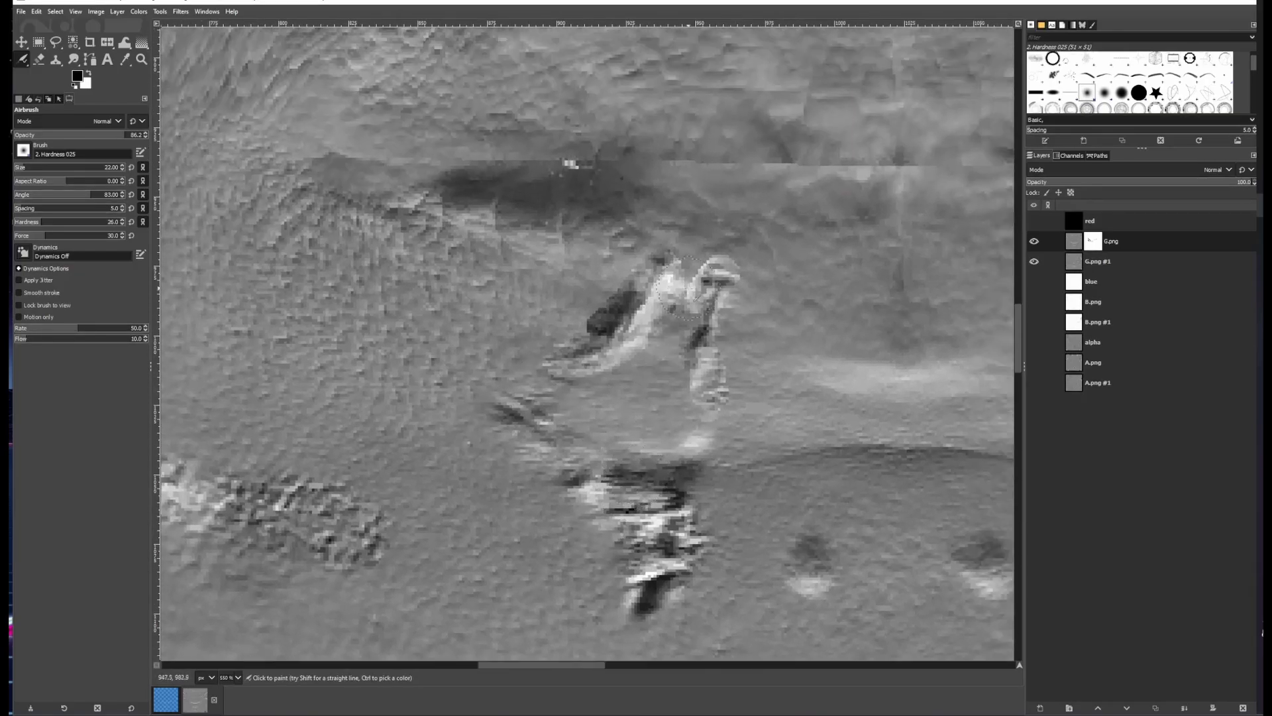
drag(687, 286, 692, 268)
drag(599, 305, 578, 326)
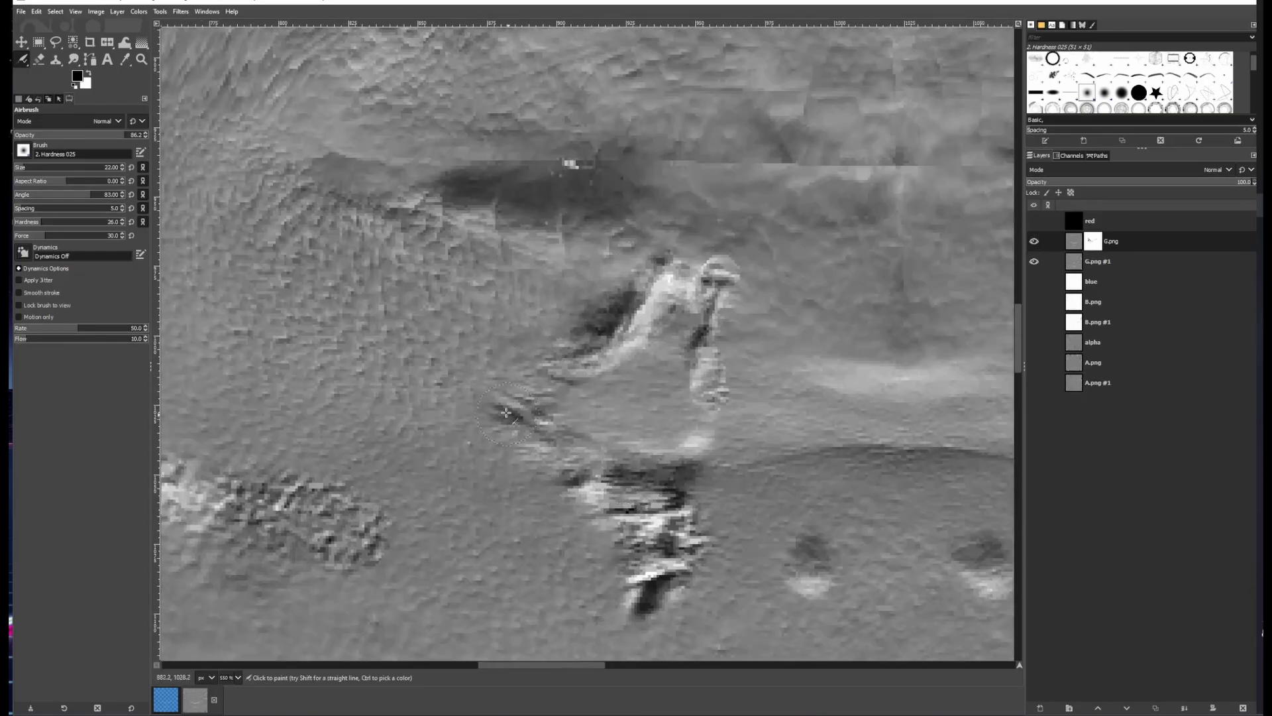
drag(672, 278, 666, 289)
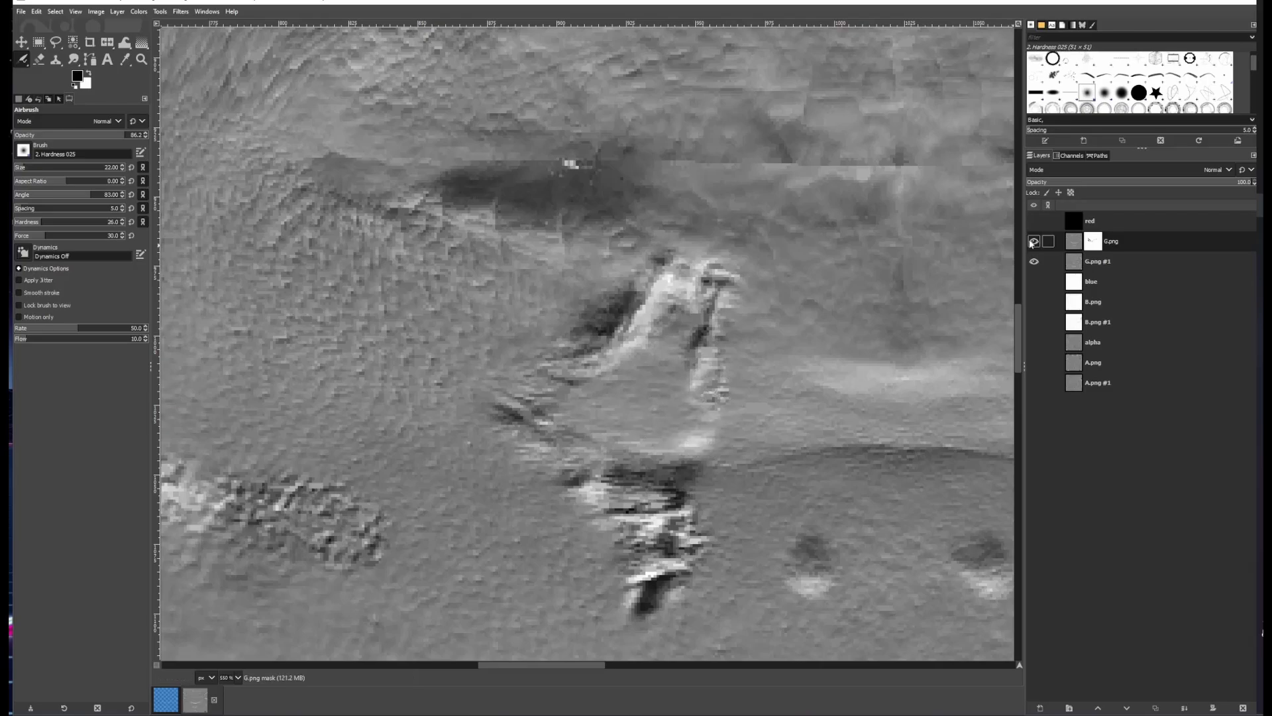
Paint two airbrush strokes along the crease below the mouth on the mask
scroll(541, 379, down, 1)
scroll(540, 380, down, 1)
key(ctrl+h)
key(ctrl+h)
key(ctrl+h)
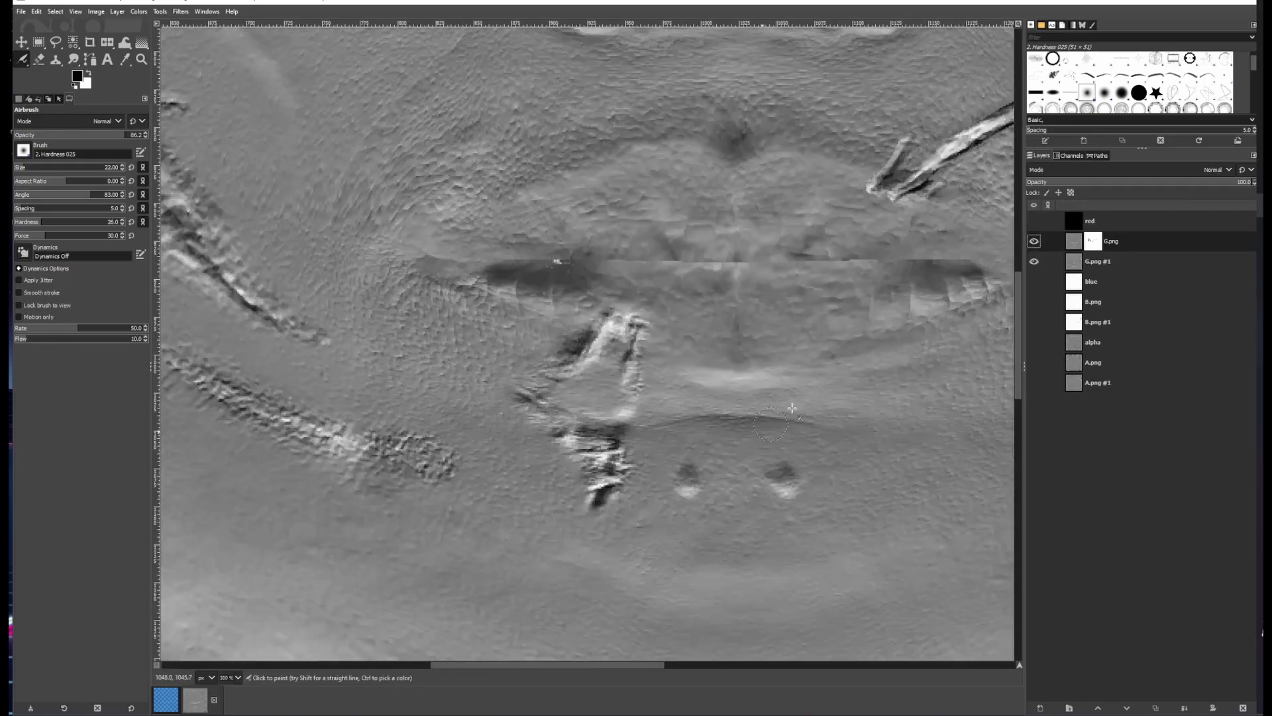
key(ctrl+h)
scroll(641, 544, up, 2)
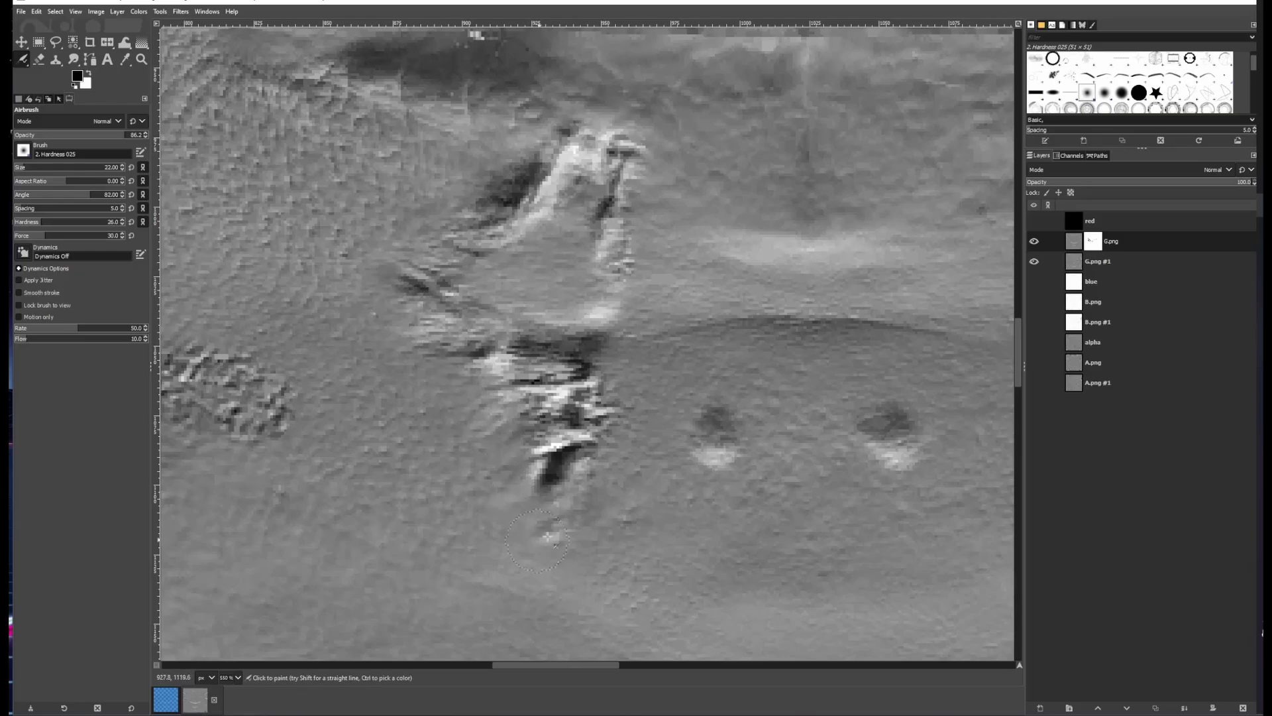
scroll(416, 317, down, 4)
scroll(465, 400, up, 4)
drag(560, 328, 693, 258)
mouse_move(719, 299)
mouse_down()
mouse_move(360, 496)
mouse_move(497, 464)
mouse_up()
Switch to the Pencil and paint along the long diagonal cheek crease on the mask, toggling G.png to compare
click(1034, 242)
click(24, 61)
click(41, 75)
click(1033, 241)
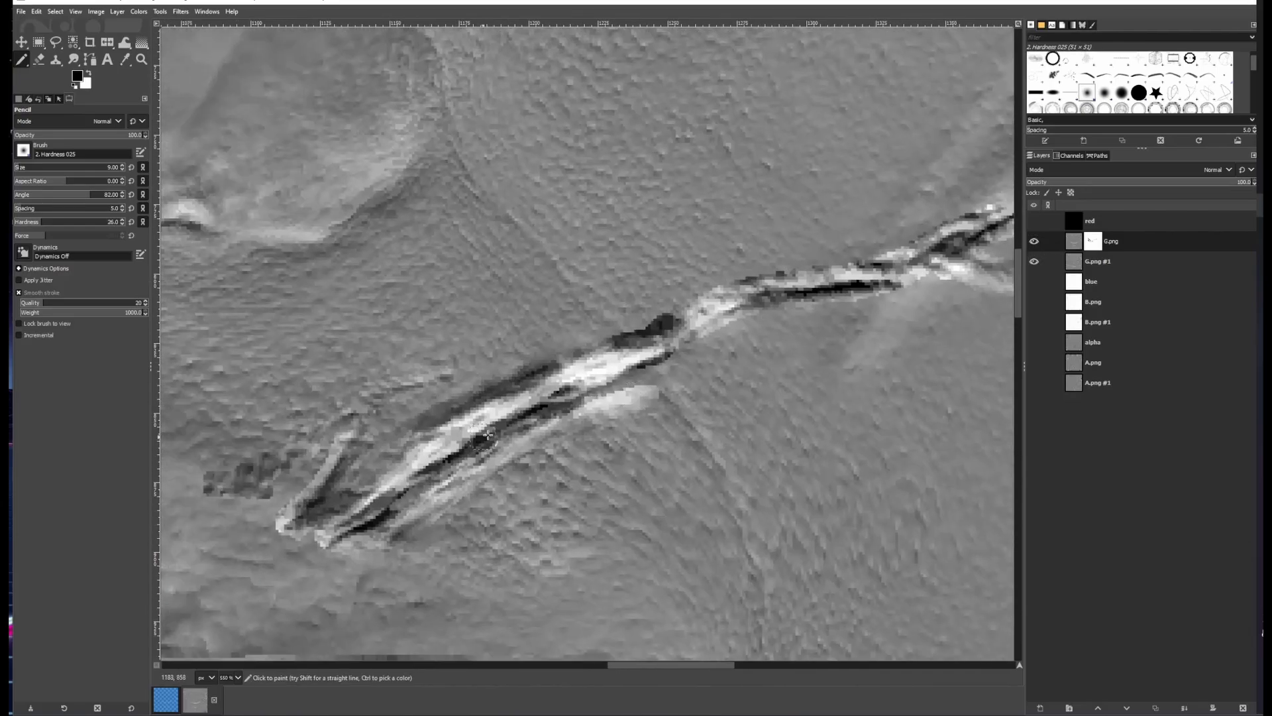
drag(653, 371, 534, 416)
drag(551, 353, 496, 383)
drag(325, 460, 449, 415)
Switch to the Airbrush at size 18, stroke the lower end of the crease, and undo the last stroke
key(a)
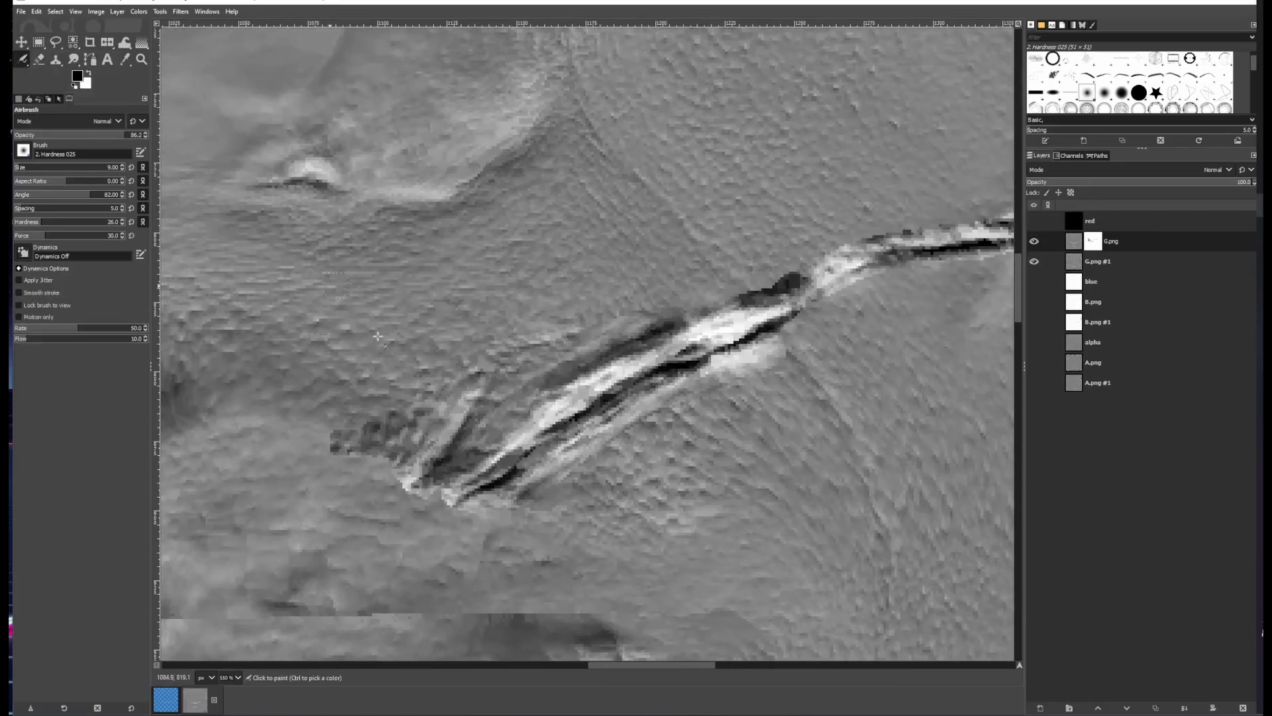
click(26, 170)
drag(424, 498, 561, 468)
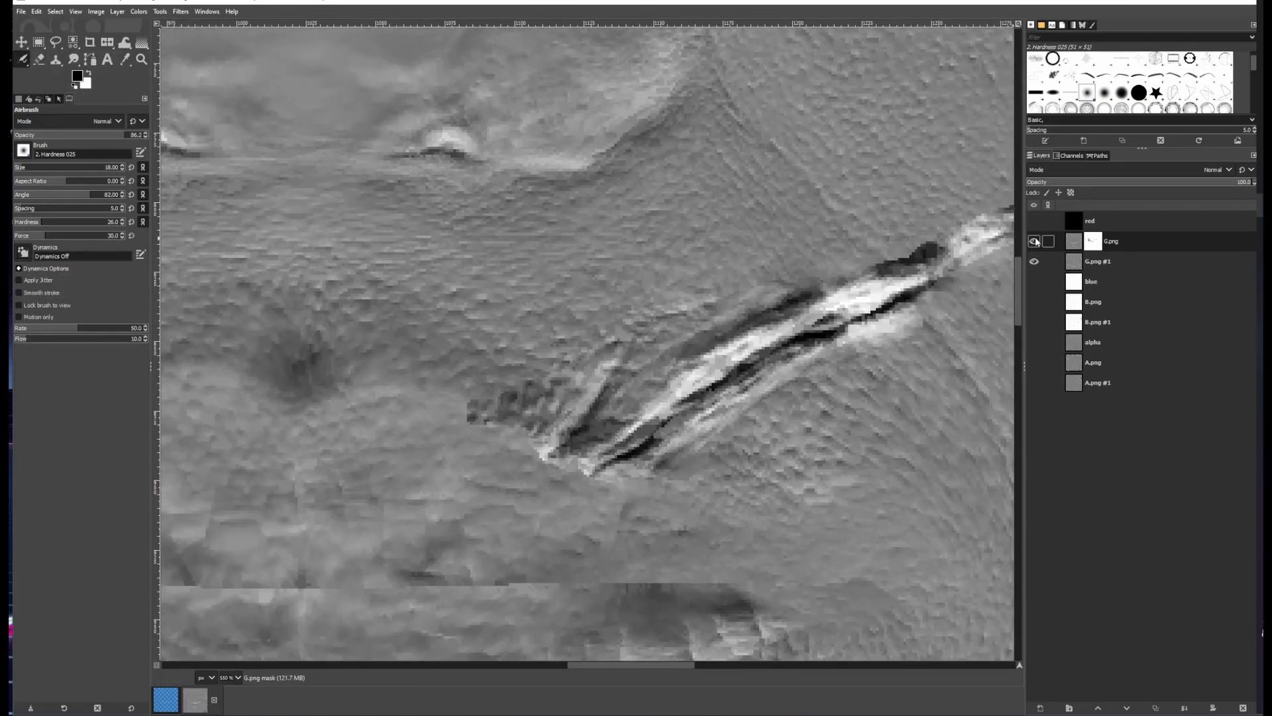
drag(492, 443, 571, 474)
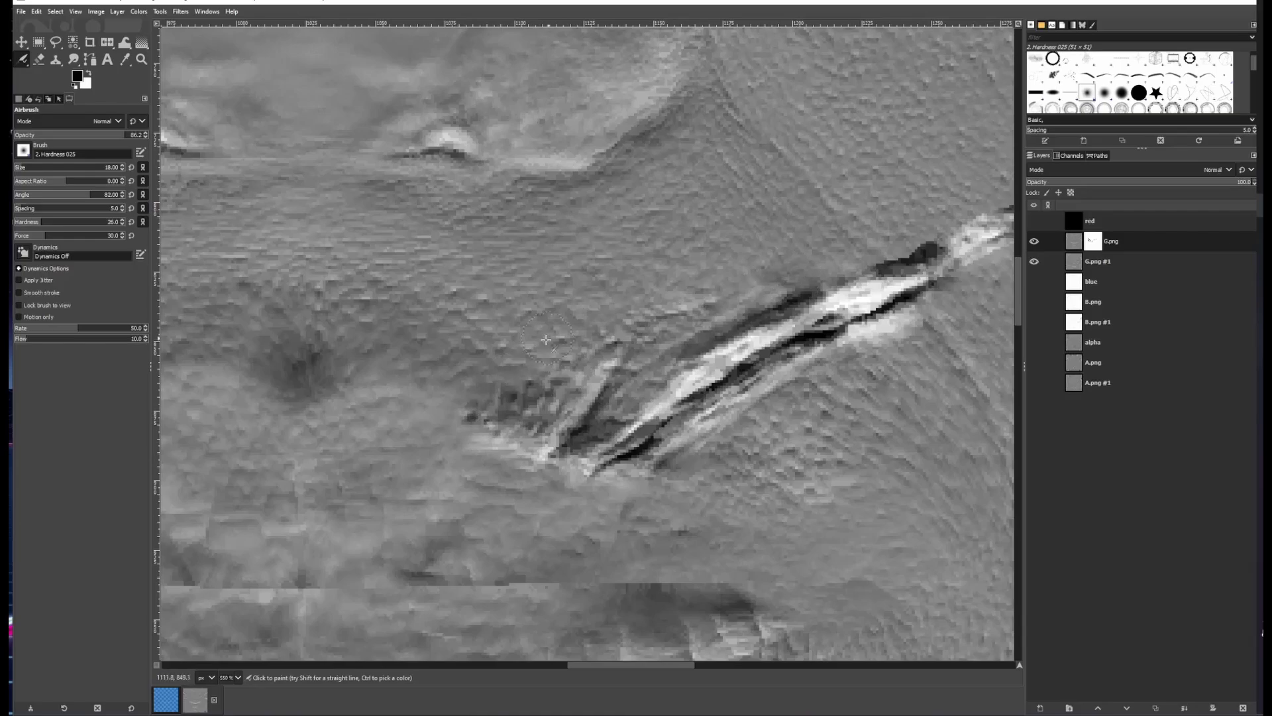
click(1035, 241)
key(ctrl+z)
Airbrush along the middle section of the diagonal cheek crease on the mask
drag(733, 424, 550, 505)
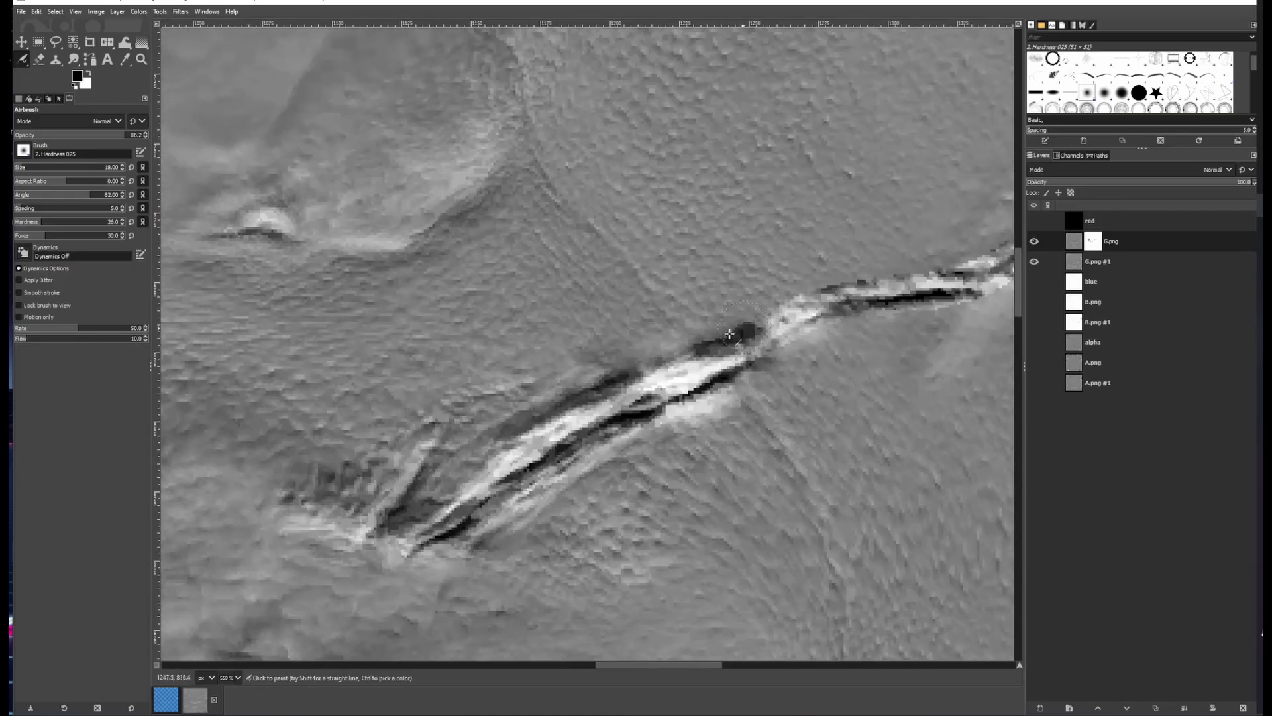
drag(745, 329, 603, 384)
scroll(696, 344, up, 1)
scroll(699, 356, down, 2)
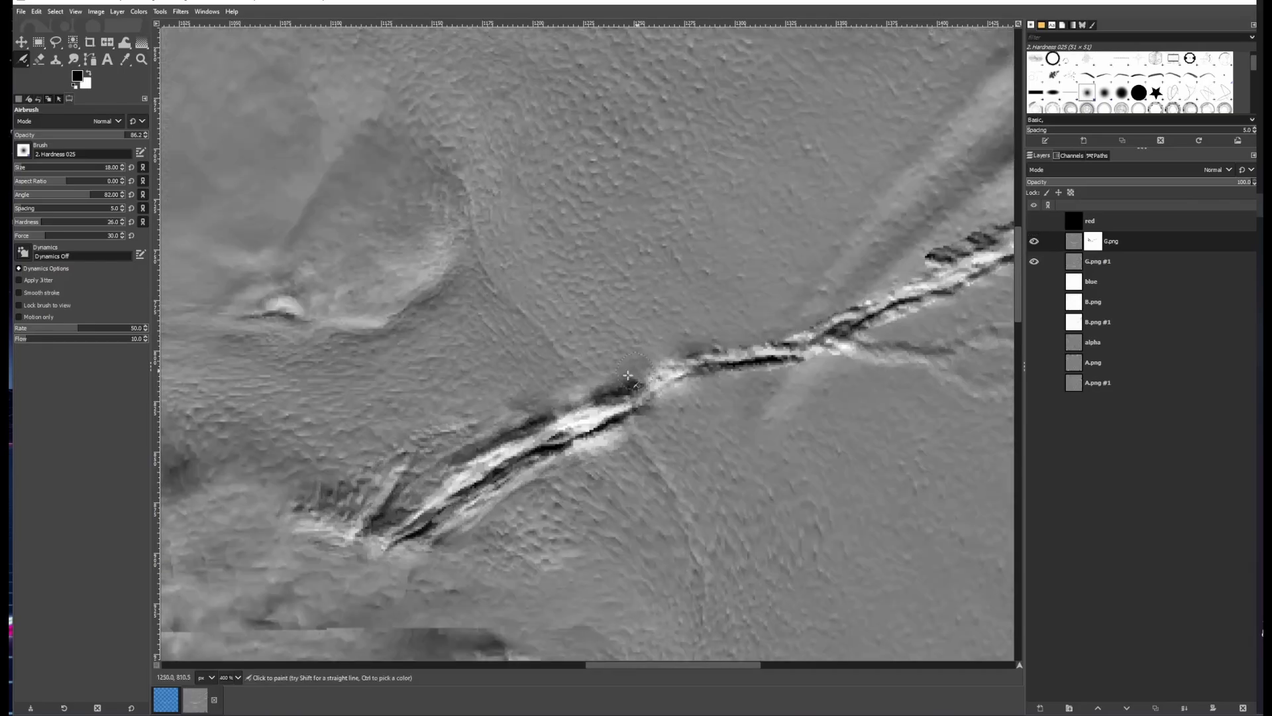
mouse_move(694, 382)
mouse_down()
mouse_move(513, 404)
mouse_move(636, 346)
mouse_up()
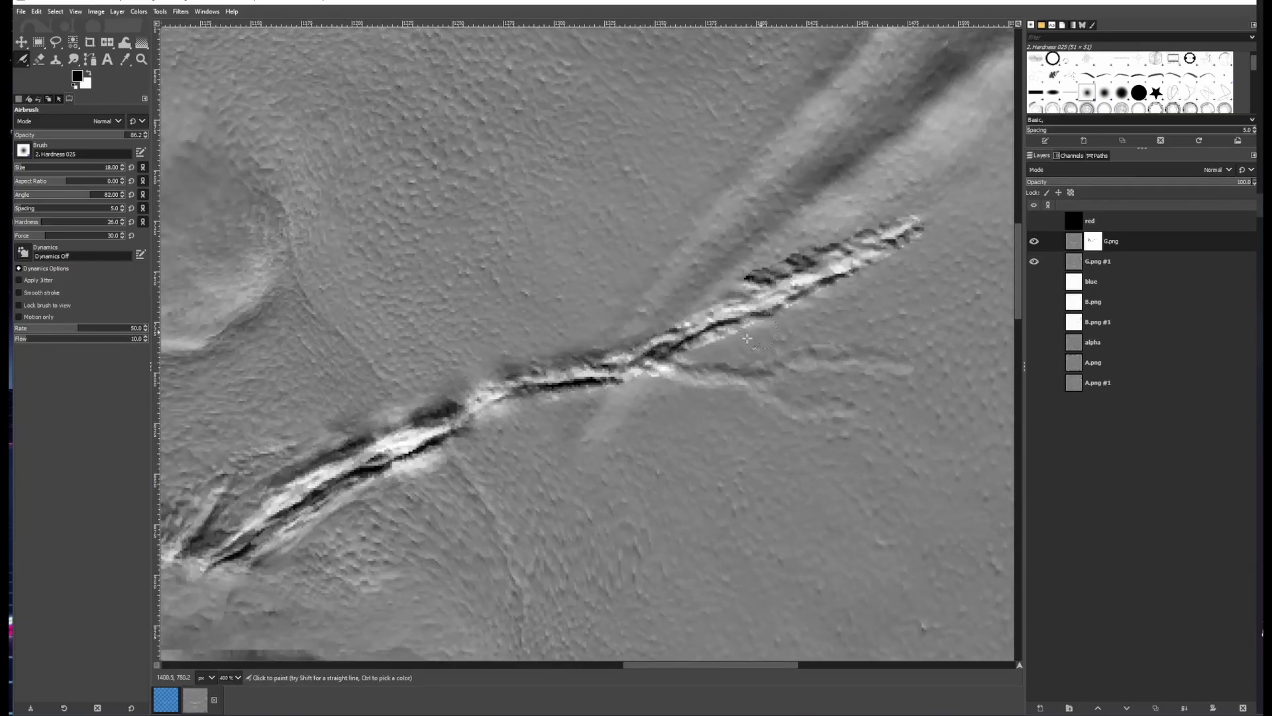
scroll(722, 358, up, 2)
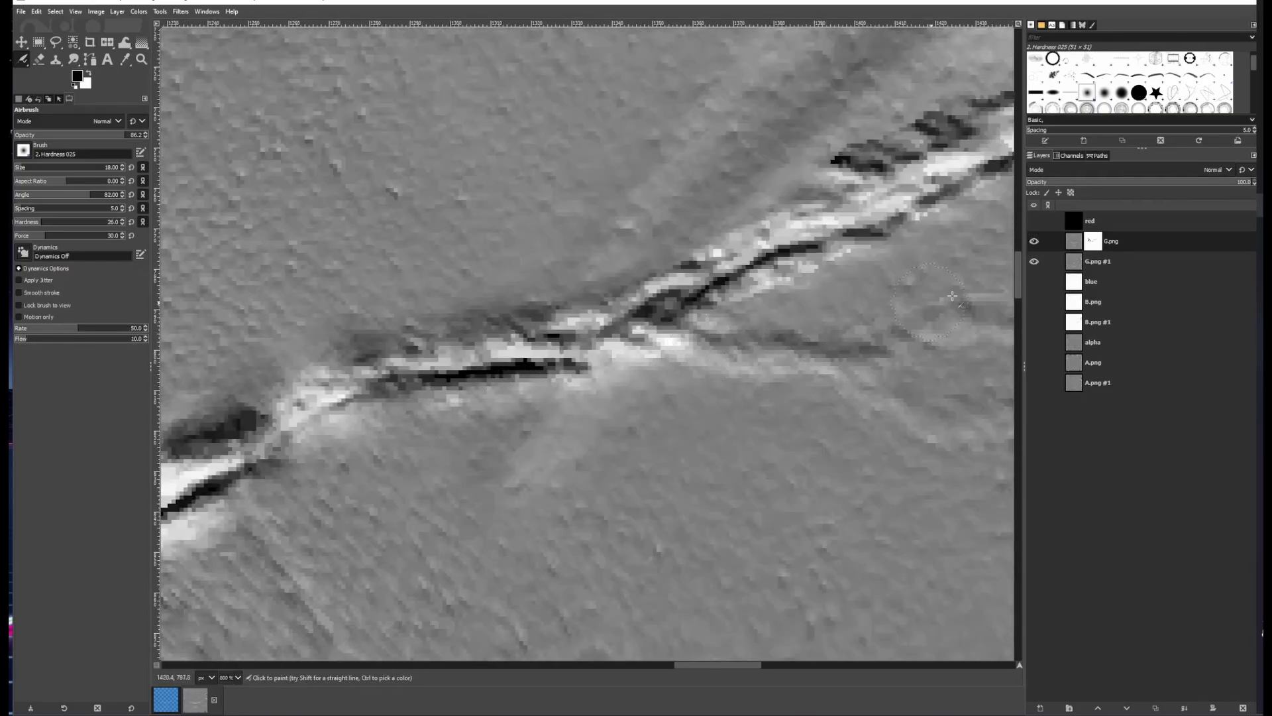
Airbrush over the upper portion of the crease on the mask, toggling G.png to compare
click(1033, 241)
click(1034, 241)
drag(772, 301, 852, 264)
mouse_move(855, 264)
mouse_down()
mouse_move(709, 365)
mouse_move(512, 456)
mouse_up()
drag(411, 472, 766, 328)
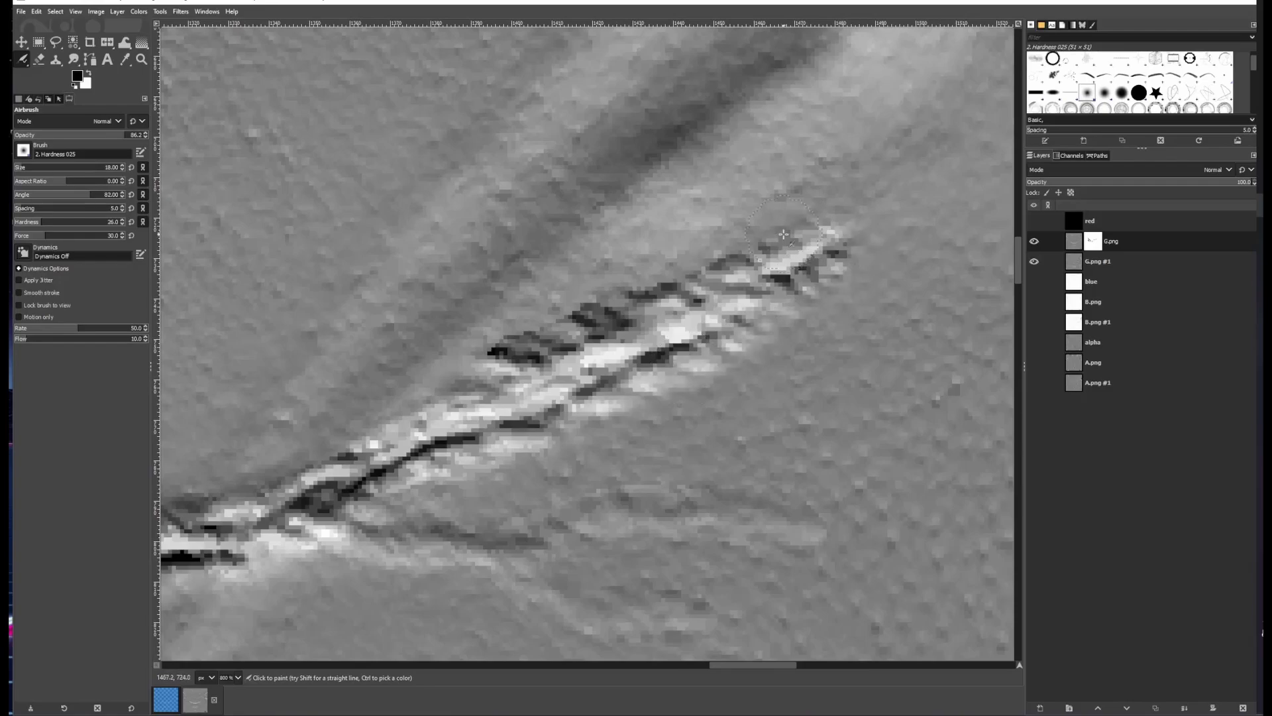
drag(783, 234, 673, 265)
drag(432, 417, 645, 340)
click(1034, 241)
click(1034, 241)
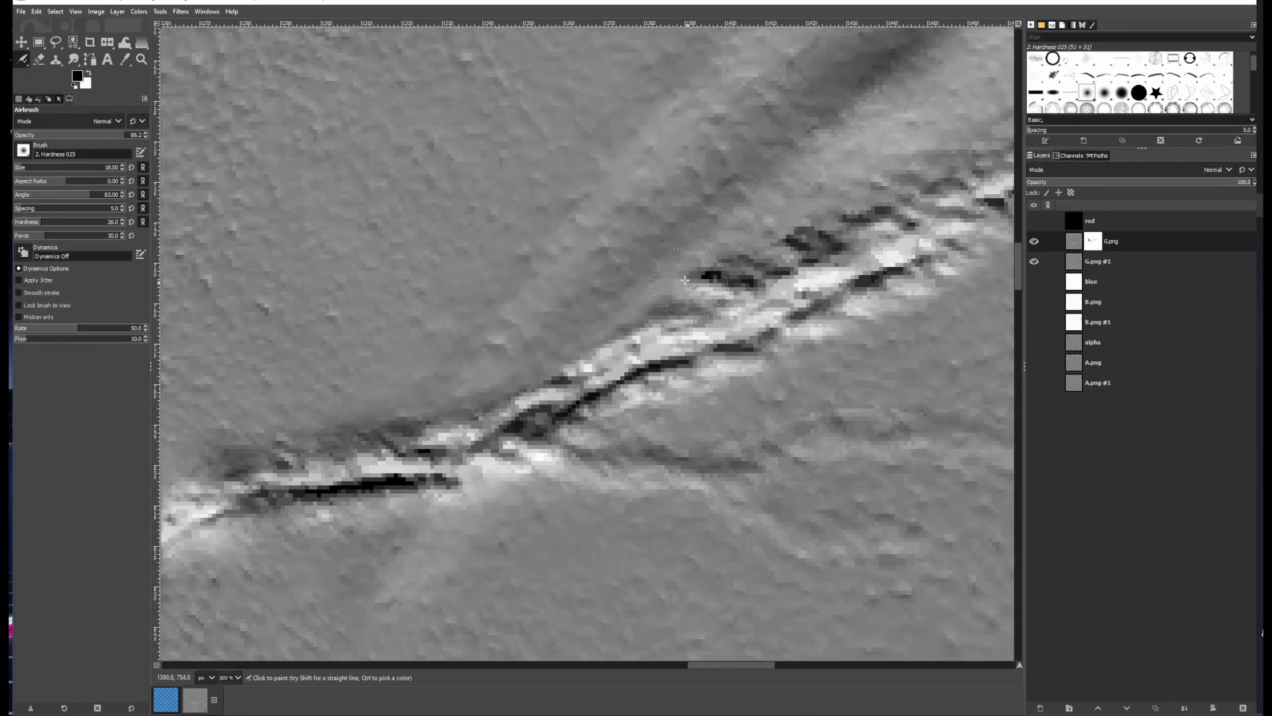
drag(685, 280, 788, 209)
Add airbrush strokes along the crease's upper end, toggling G.png on and off to compare
scroll(789, 209, down, 3)
click(1034, 242)
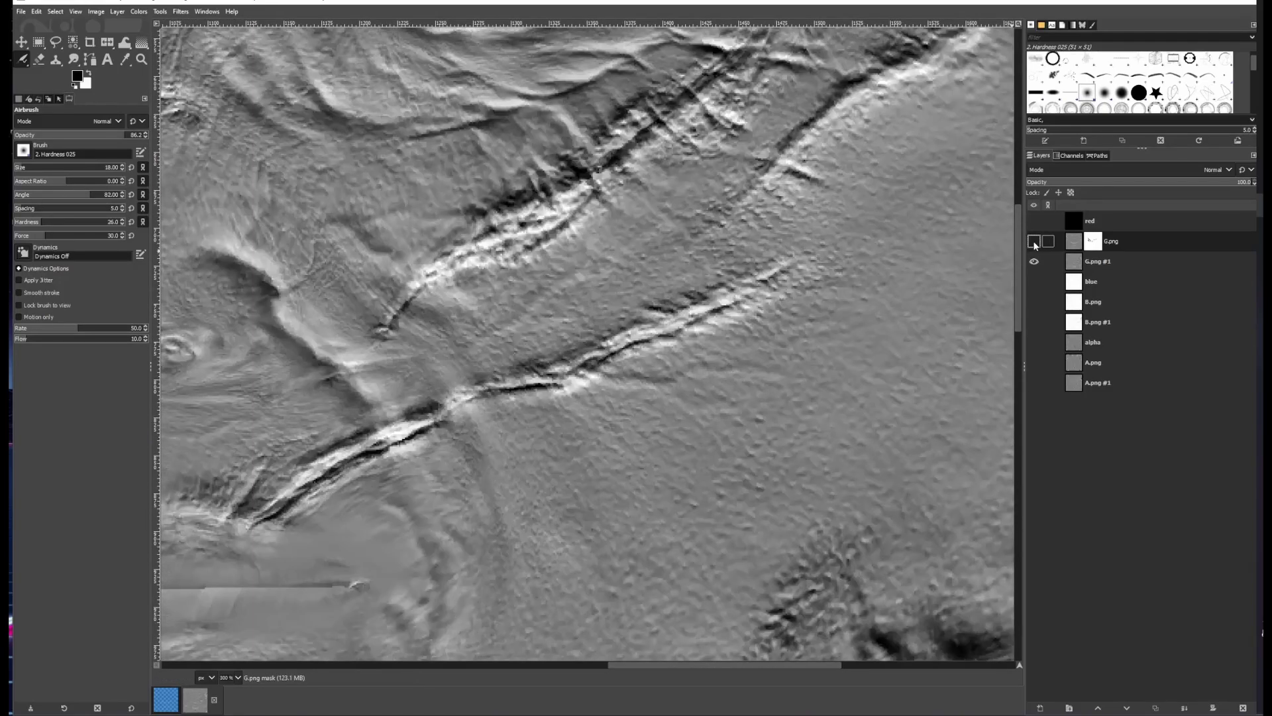
click(1034, 243)
drag(534, 368, 718, 298)
click(1035, 241)
click(1034, 242)
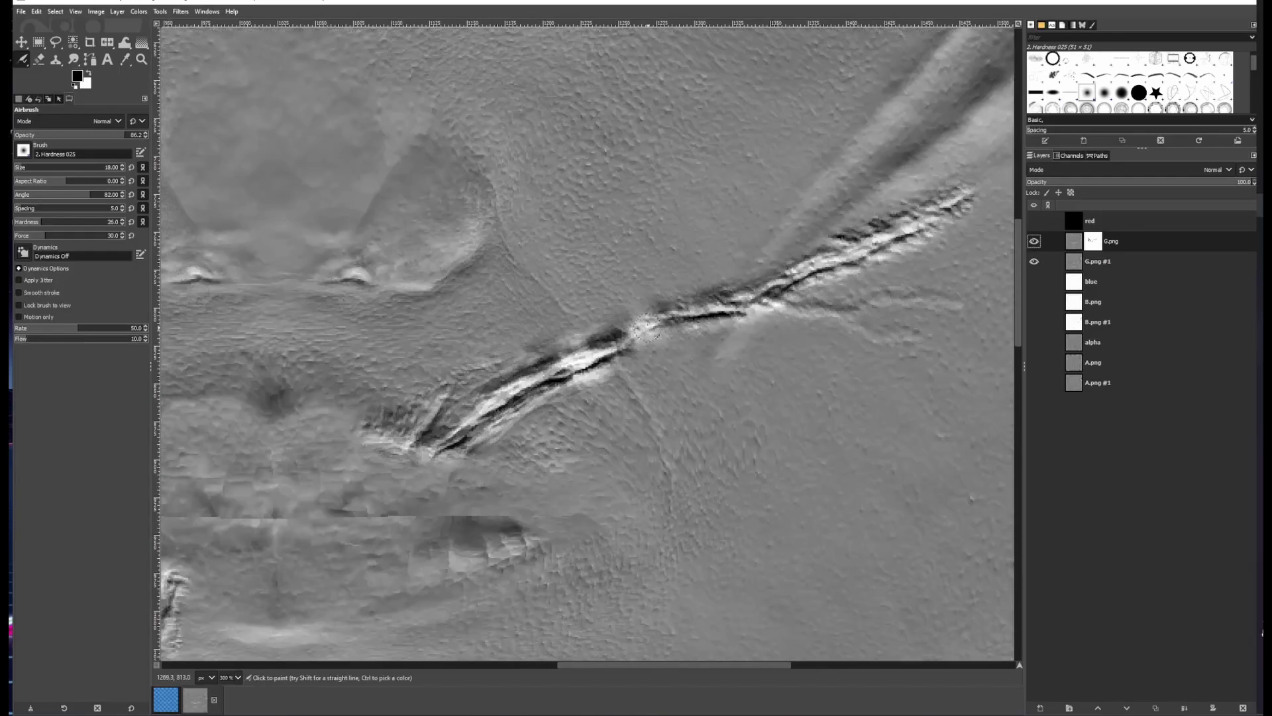
drag(840, 324, 725, 348)
Enlarge the Airbrush to size 28, touch up the crease tip, and compare the whole texture with G.png toggled
scroll(892, 225, up, 2)
click(1033, 242)
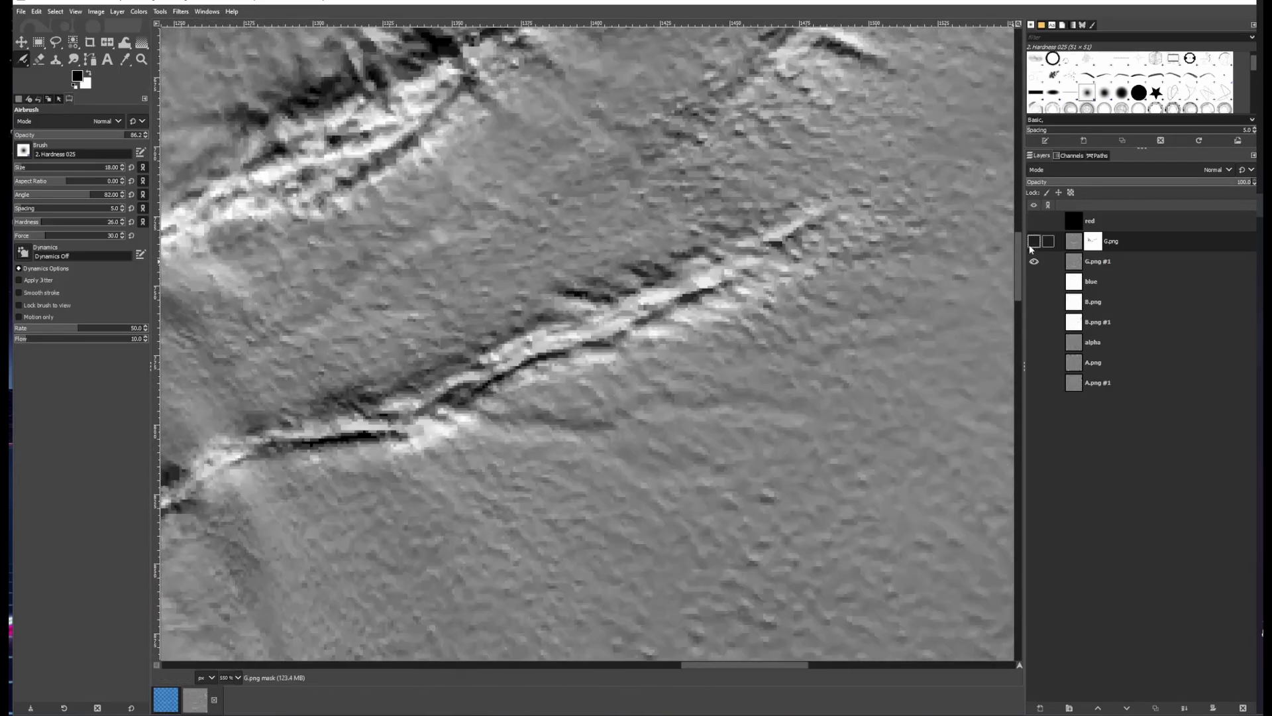
click(1033, 241)
key(shift+])
drag(825, 254, 826, 234)
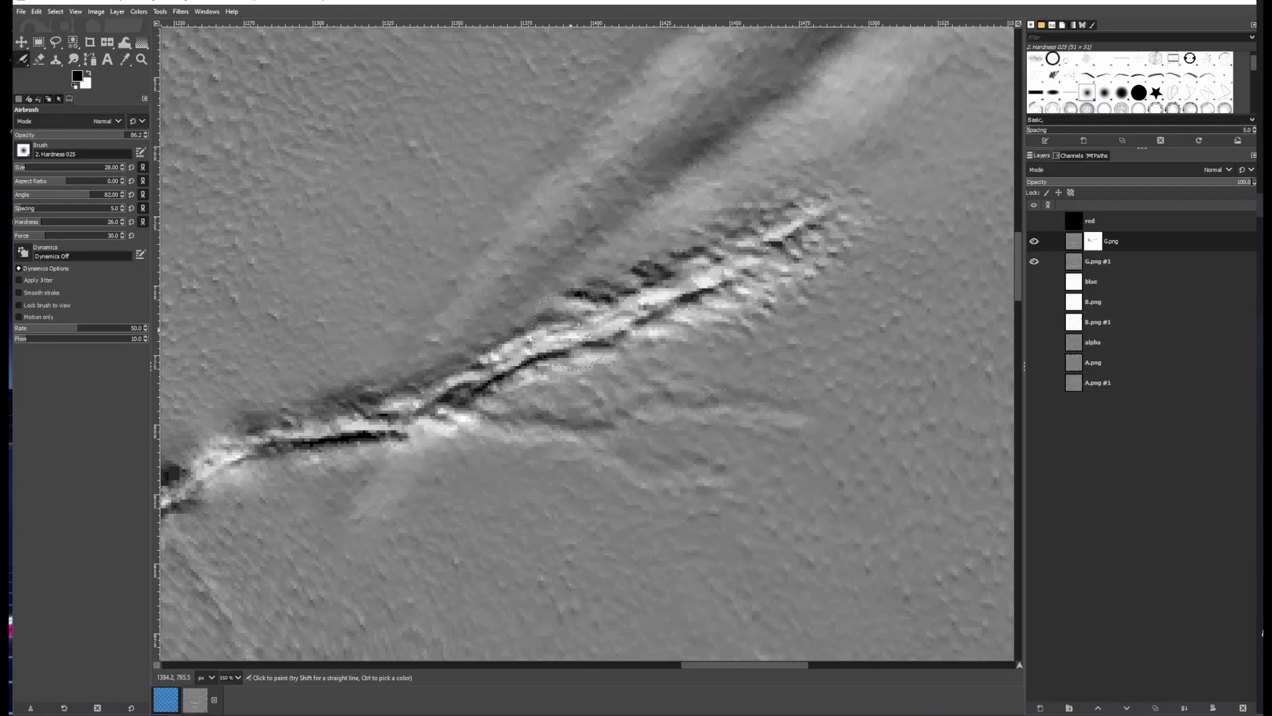
scroll(859, 179, down, 6)
click(1034, 242)
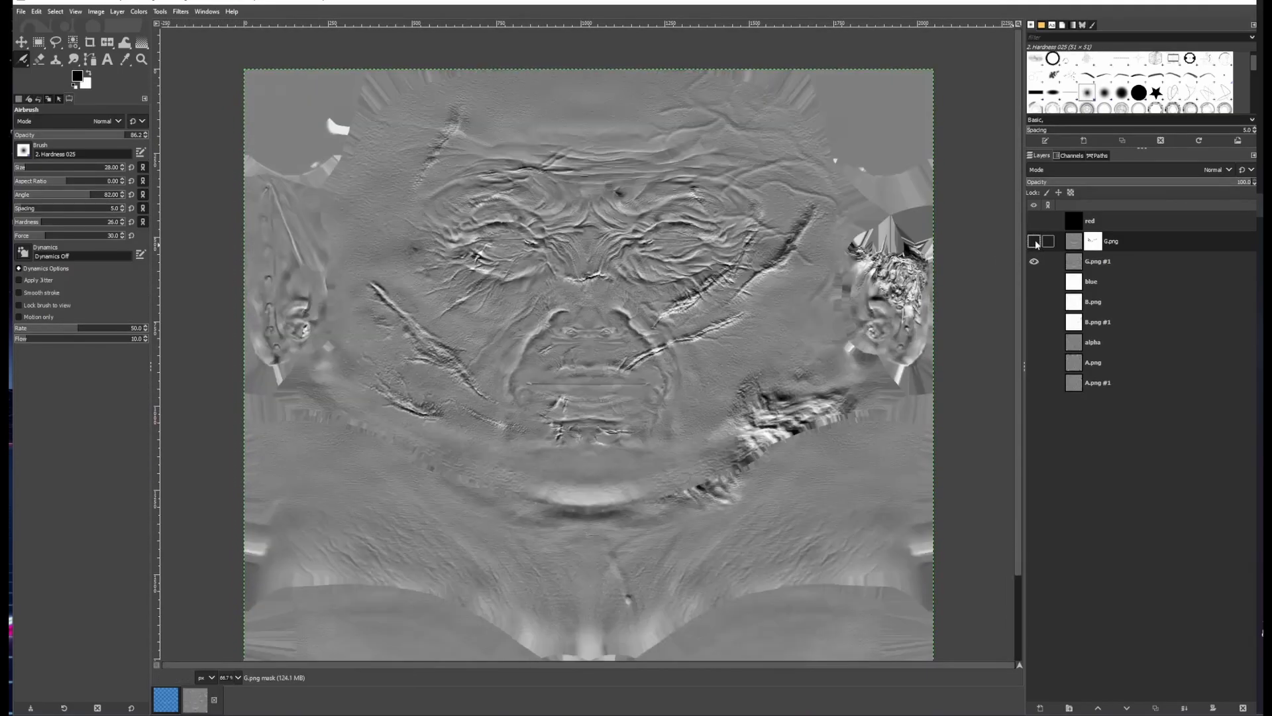
click(1034, 241)
Airbrush across the wrinkled jaw patch on the mask and adjust the Airbrush force, toggling G.png to compare
drag(721, 445, 511, 327)
scroll(510, 328, up, 2)
click(1035, 241)
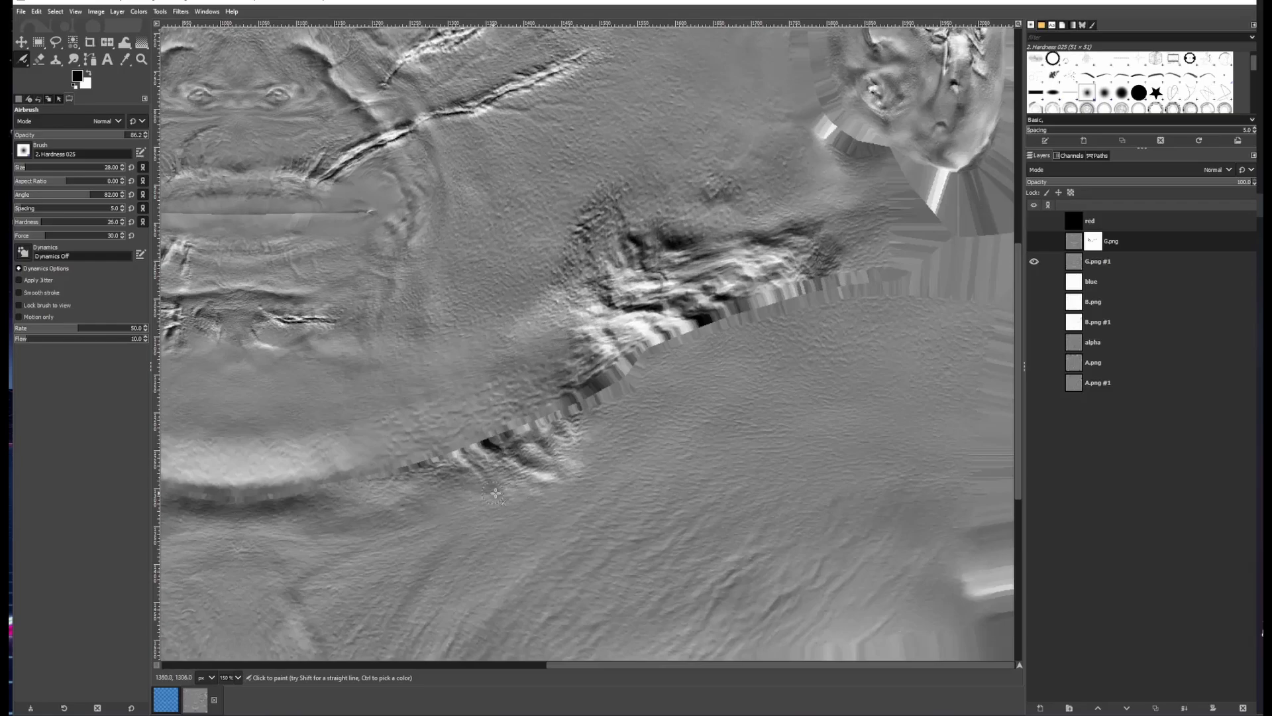
click(1034, 241)
drag(70, 234, 82, 235)
click(1035, 241)
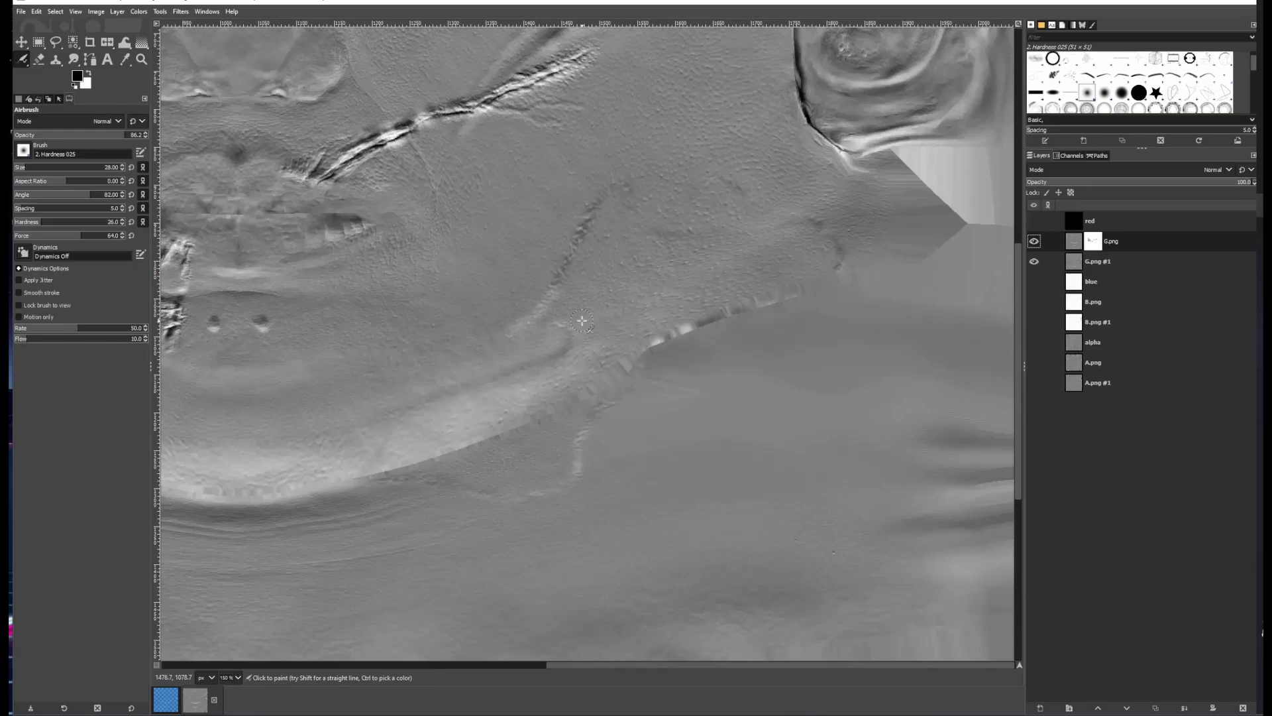
Switch to the Pencil and paint over the wrinkled jaw patch on the mask, toggling G.png to compare
key(n)
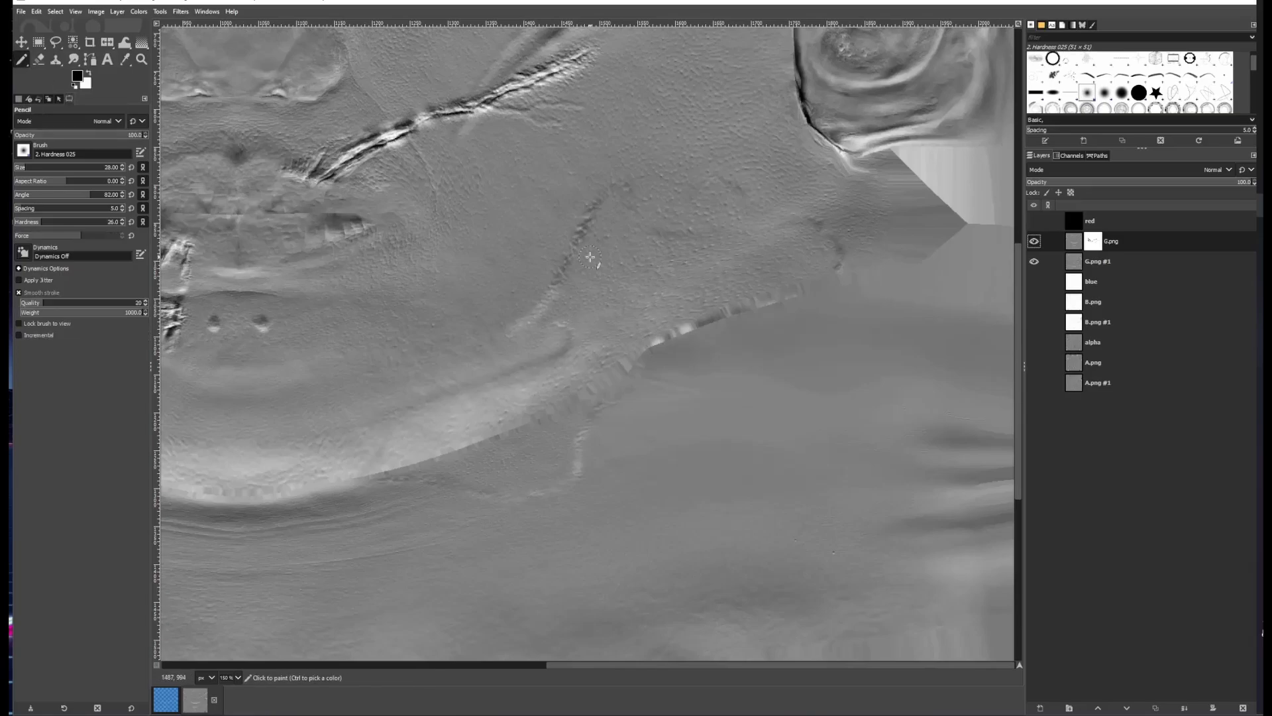
mouse_move(583, 255)
mouse_down()
mouse_move(619, 276)
mouse_move(755, 175)
mouse_move(881, 258)
mouse_move(583, 325)
mouse_move(596, 213)
mouse_move(719, 222)
mouse_move(831, 271)
mouse_move(593, 368)
mouse_up()
mouse_move(378, 481)
mouse_down()
mouse_move(497, 372)
mouse_move(619, 302)
mouse_move(457, 417)
mouse_move(725, 310)
mouse_move(618, 386)
mouse_move(577, 378)
mouse_up()
click(1033, 241)
click(1034, 241)
click(1033, 241)
click(1034, 241)
drag(796, 252, 607, 422)
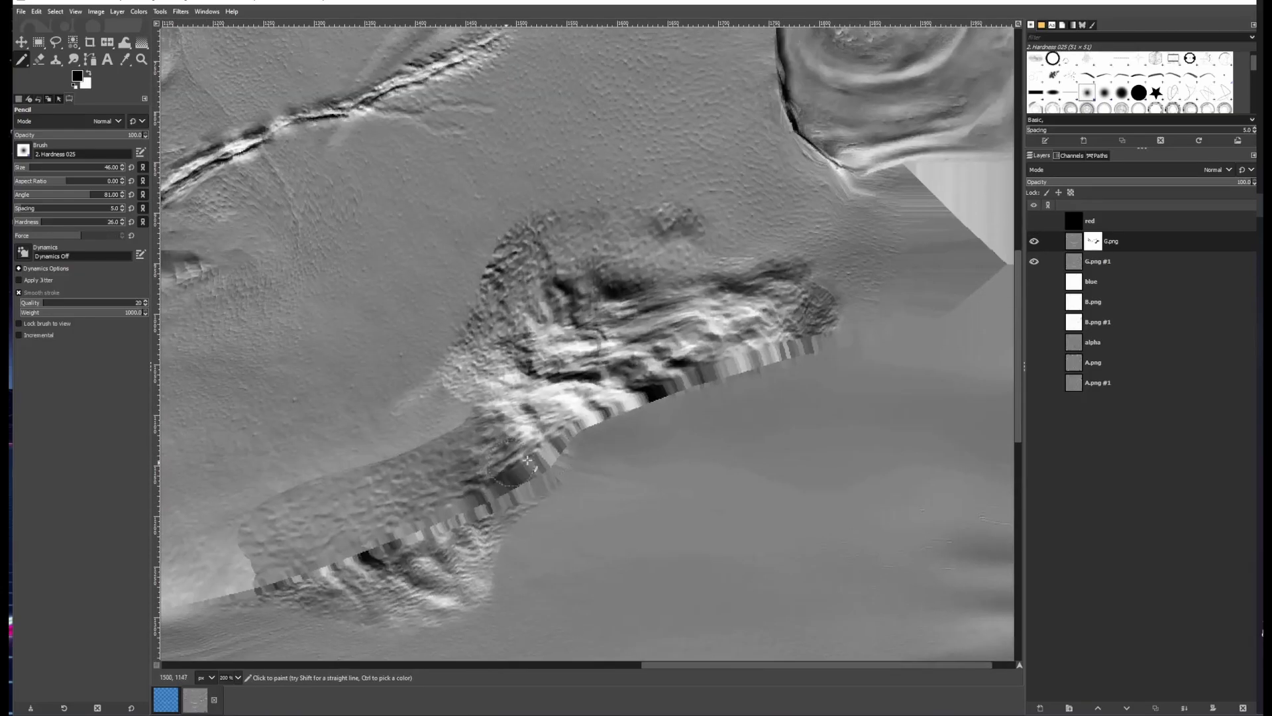
click(1034, 241)
click(1034, 241)
Switch to the Airbrush, set its force to 47, and blend the edge of the jaw patch on the mask
drag(22, 60, 53, 93)
click(63, 235)
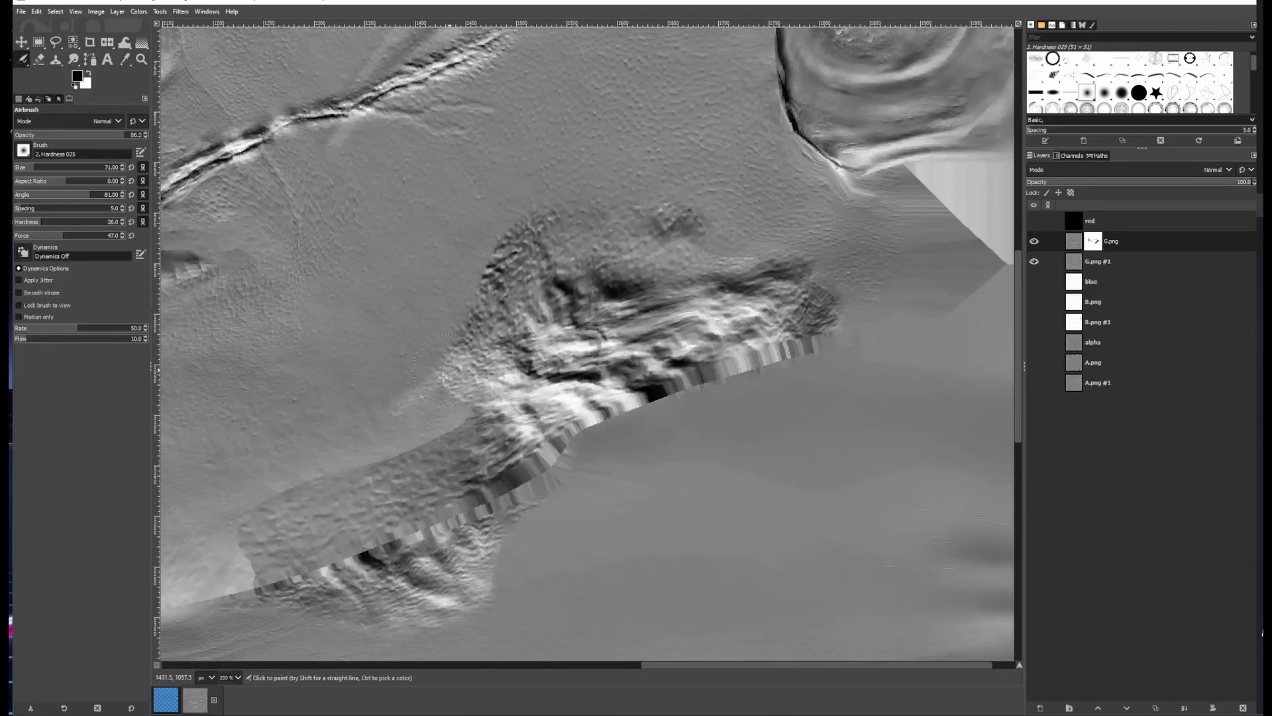
drag(442, 378, 440, 401)
scroll(442, 400, up, 1)
mouse_move(443, 401)
mouse_down()
mouse_move(579, 293)
mouse_move(545, 249)
mouse_up()
drag(393, 416, 569, 299)
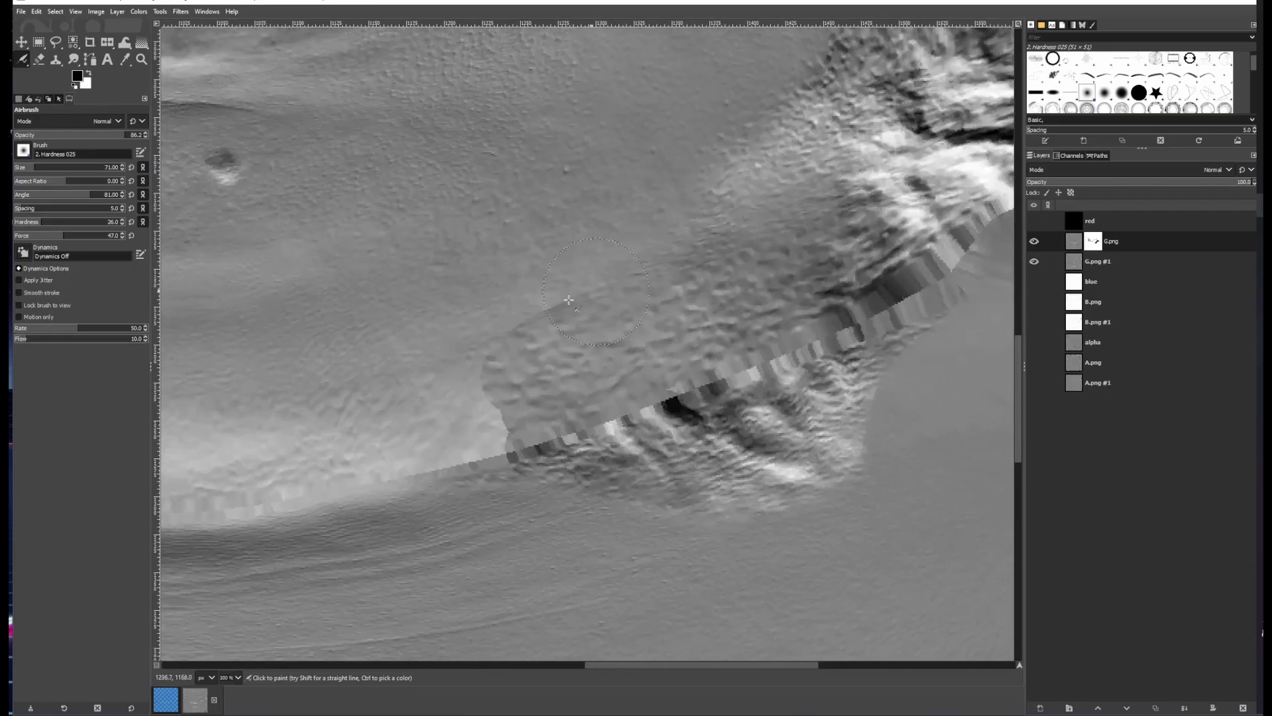
scroll(491, 356, up, 1)
drag(489, 351, 547, 274)
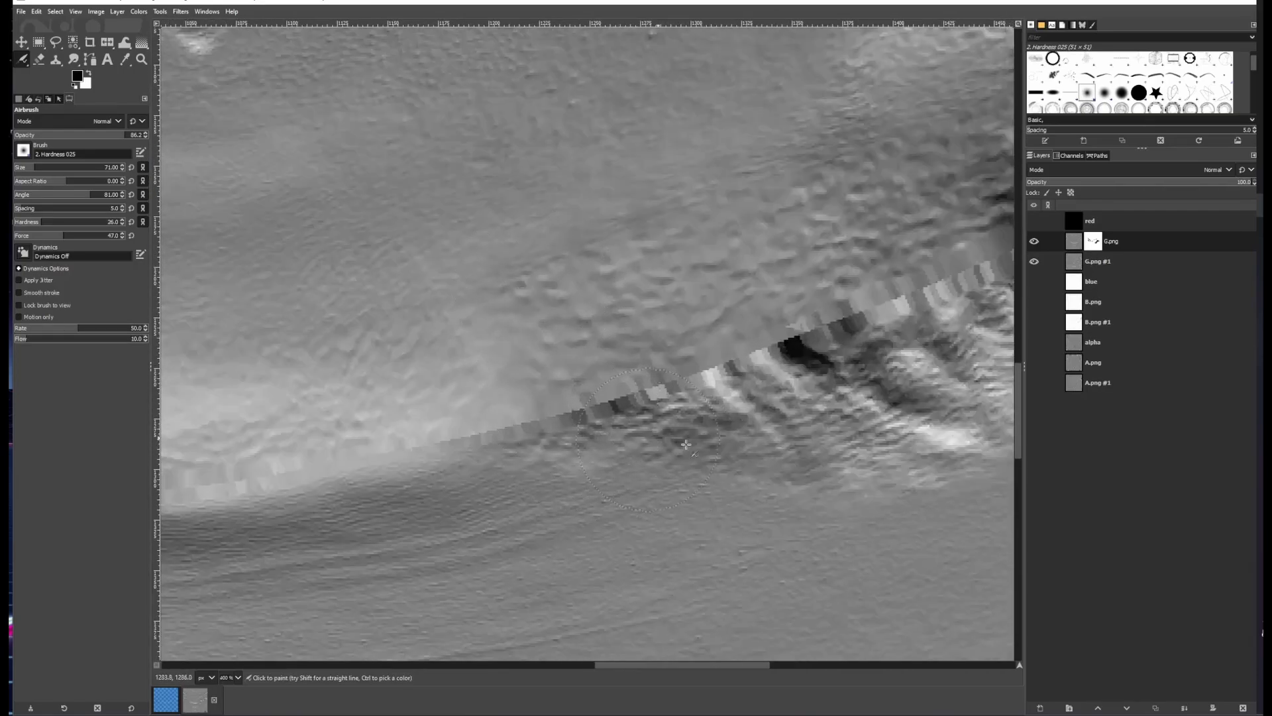
Airbrush along the seam beneath the jaw patch and over its upper edge on the mask
drag(819, 502, 641, 411)
drag(853, 331, 664, 372)
scroll(614, 423, down, 3)
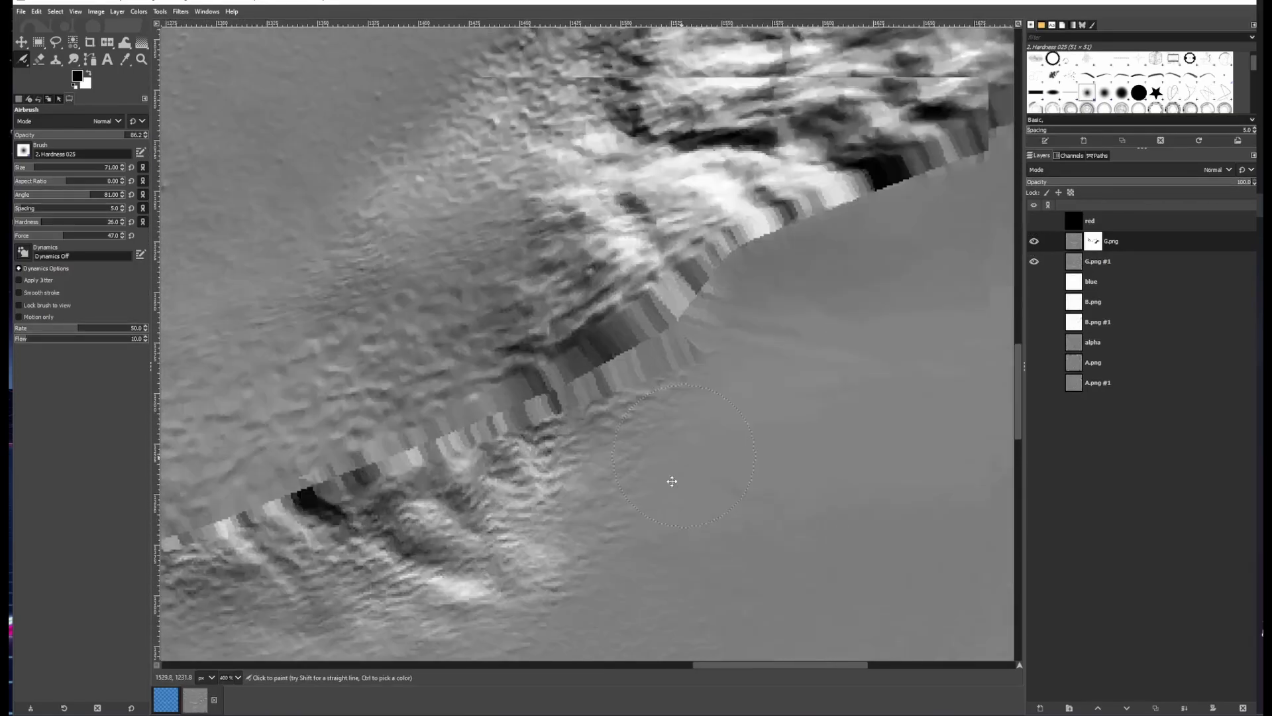
scroll(573, 373, down, 1)
scroll(573, 373, up, 3)
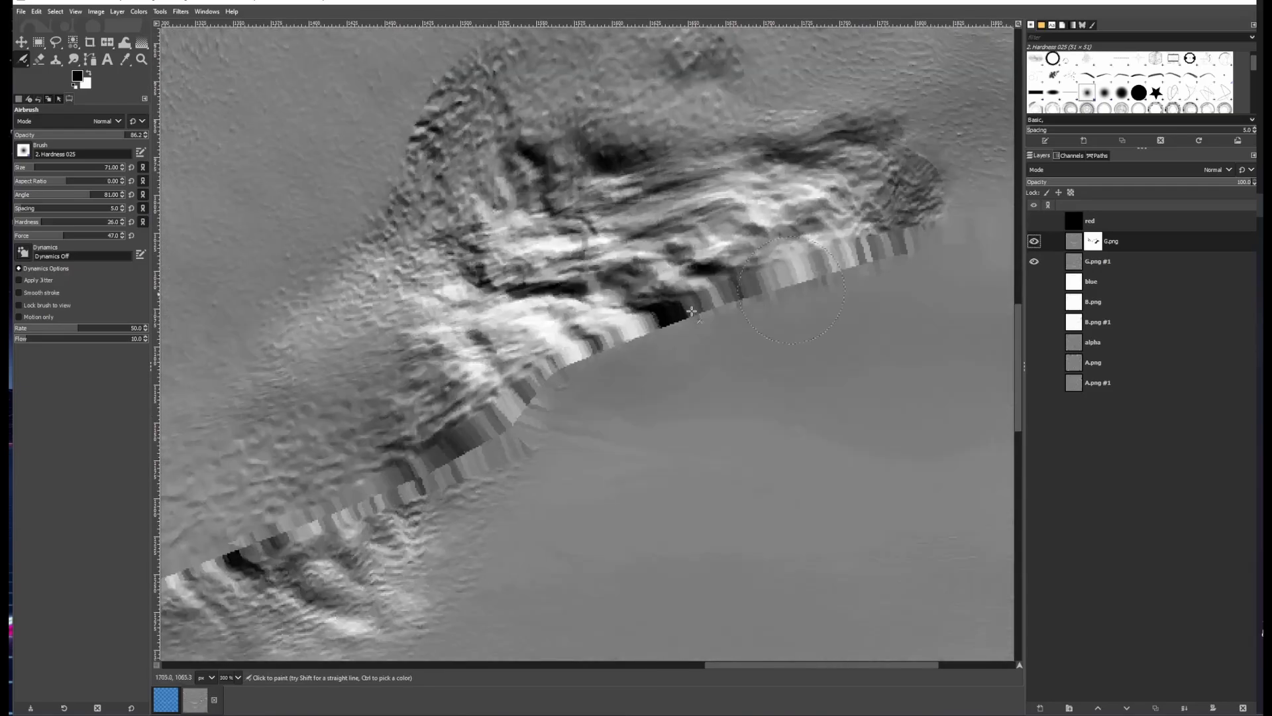
scroll(753, 314, down, 1)
scroll(754, 381, up, 3)
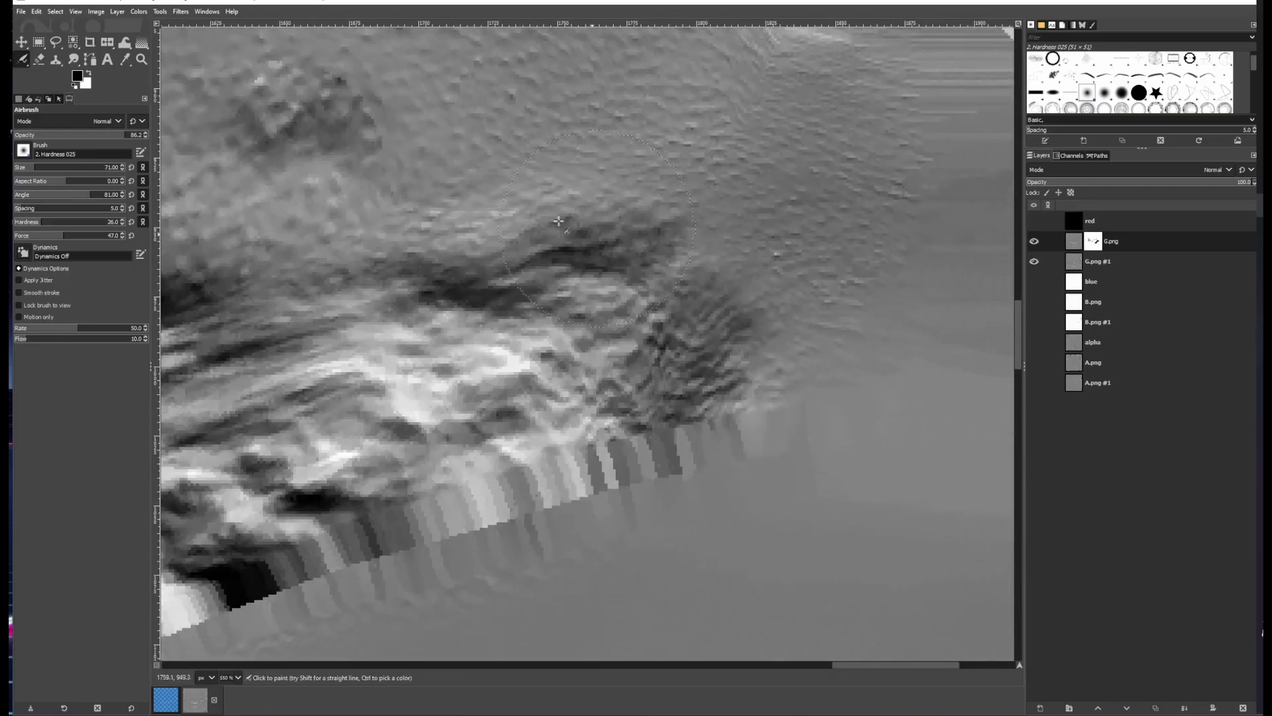
scroll(559, 221, left, 10)
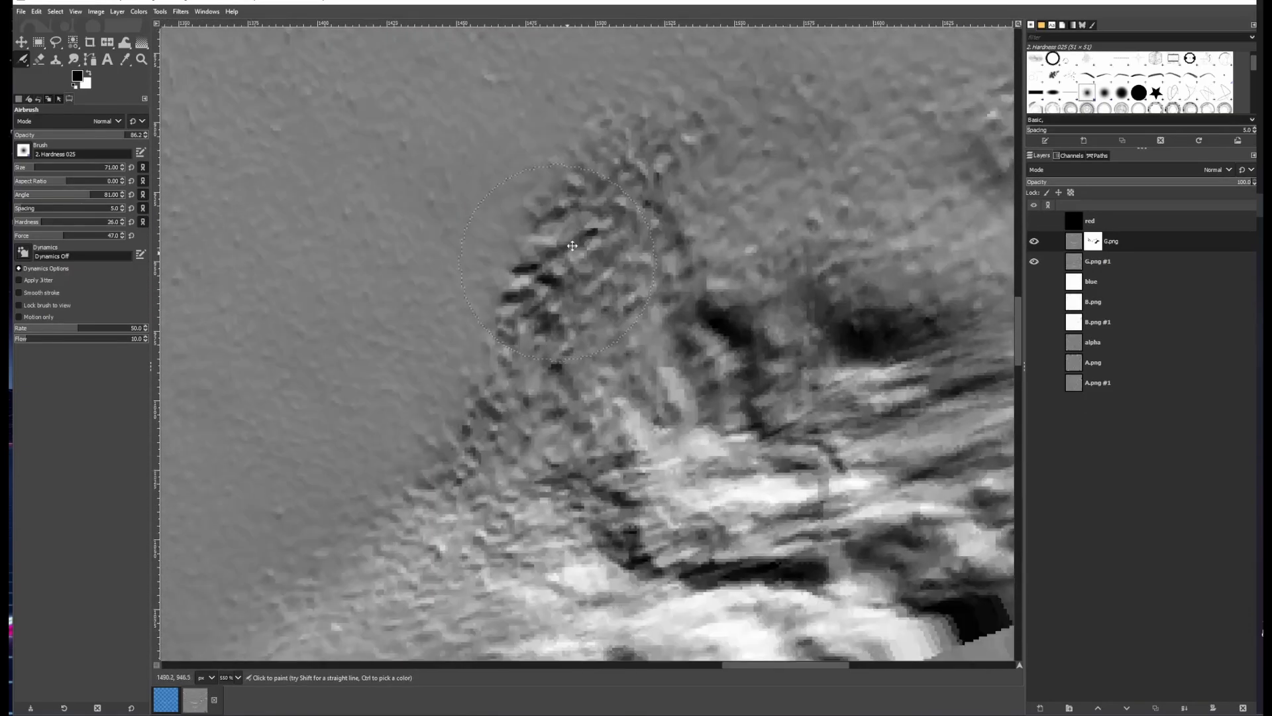
drag(573, 245, 582, 232)
Toggle G.png to compare, then airbrush the upper right part of the jaw patch on the mask
scroll(589, 235, down, 4)
scroll(305, 556, up, 3)
click(1034, 242)
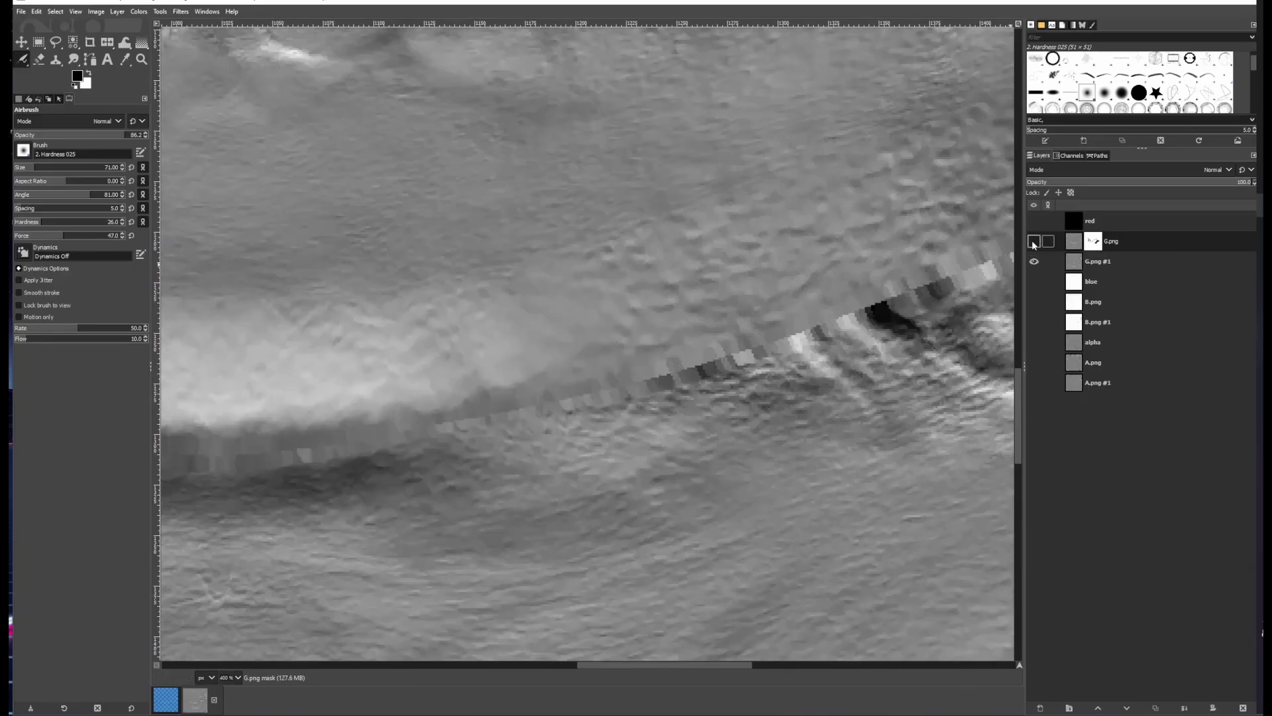
click(1034, 242)
scroll(625, 337, down, 5)
scroll(736, 294, up, 3)
drag(902, 99, 824, 245)
Merge the G.png layer down into G.png #1
scroll(824, 245, up, 1)
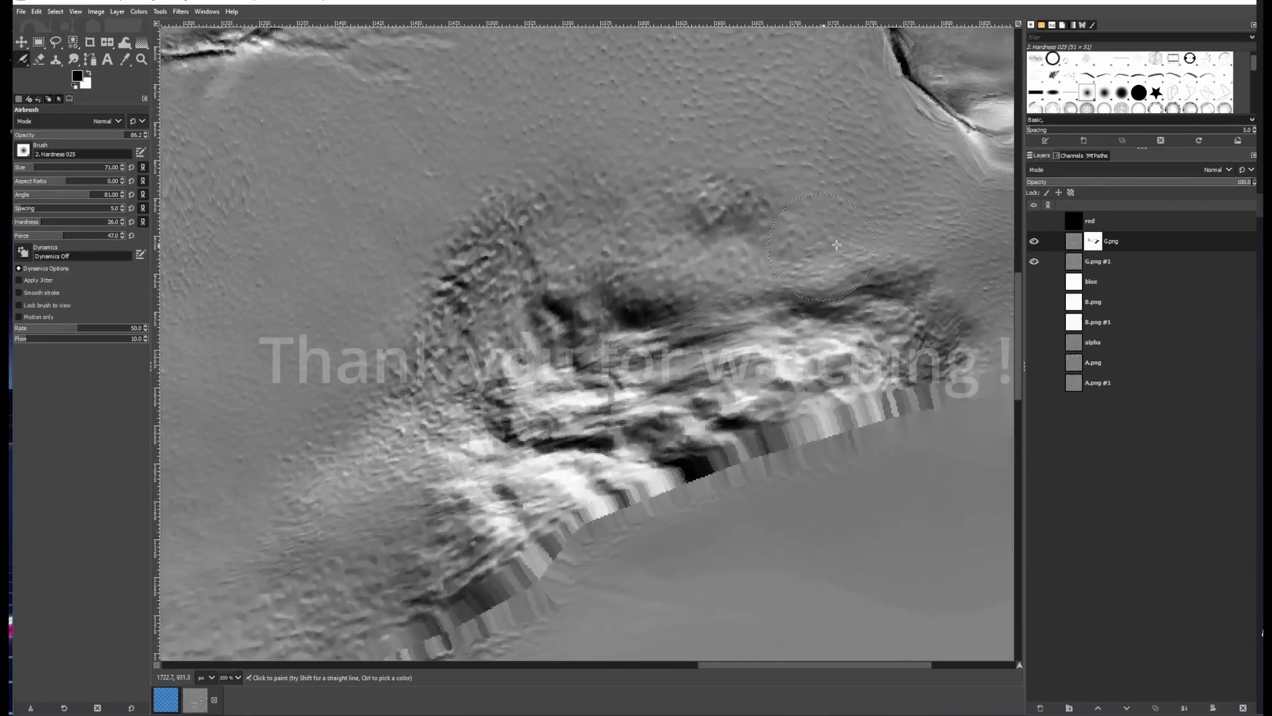
scroll(837, 245, down, 5)
right_click(1141, 242)
click(1191, 495)
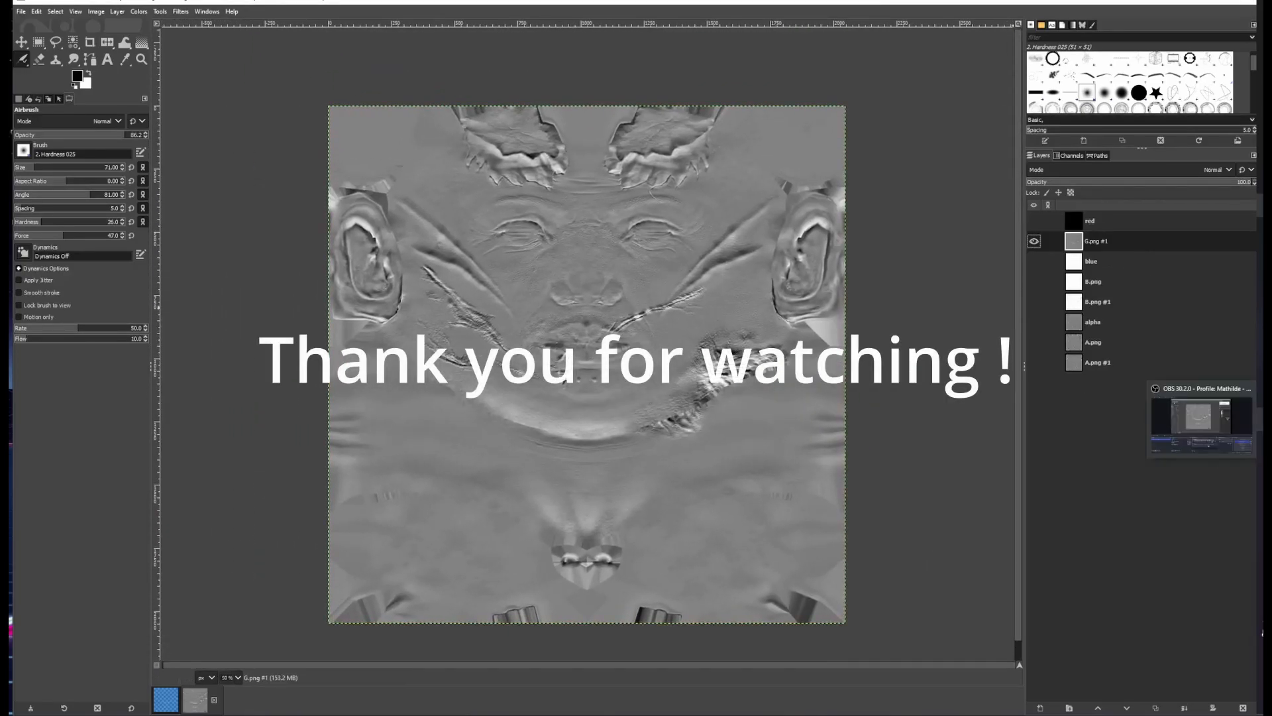